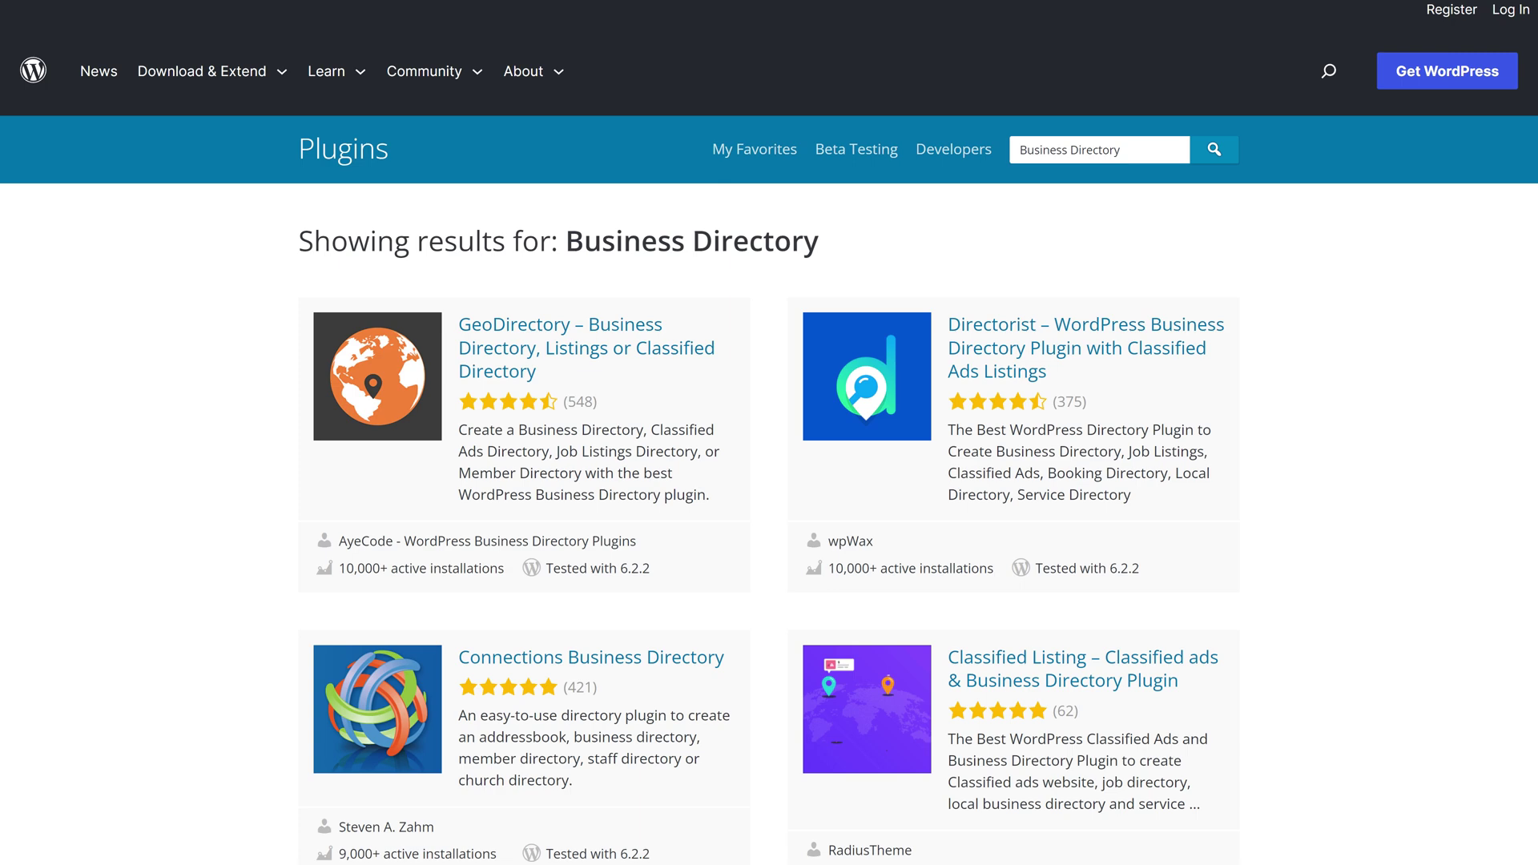
Scroll the Business Directory search results to locate the HivePress plugin and its ratings.
scroll(770, 433, "down", 20)
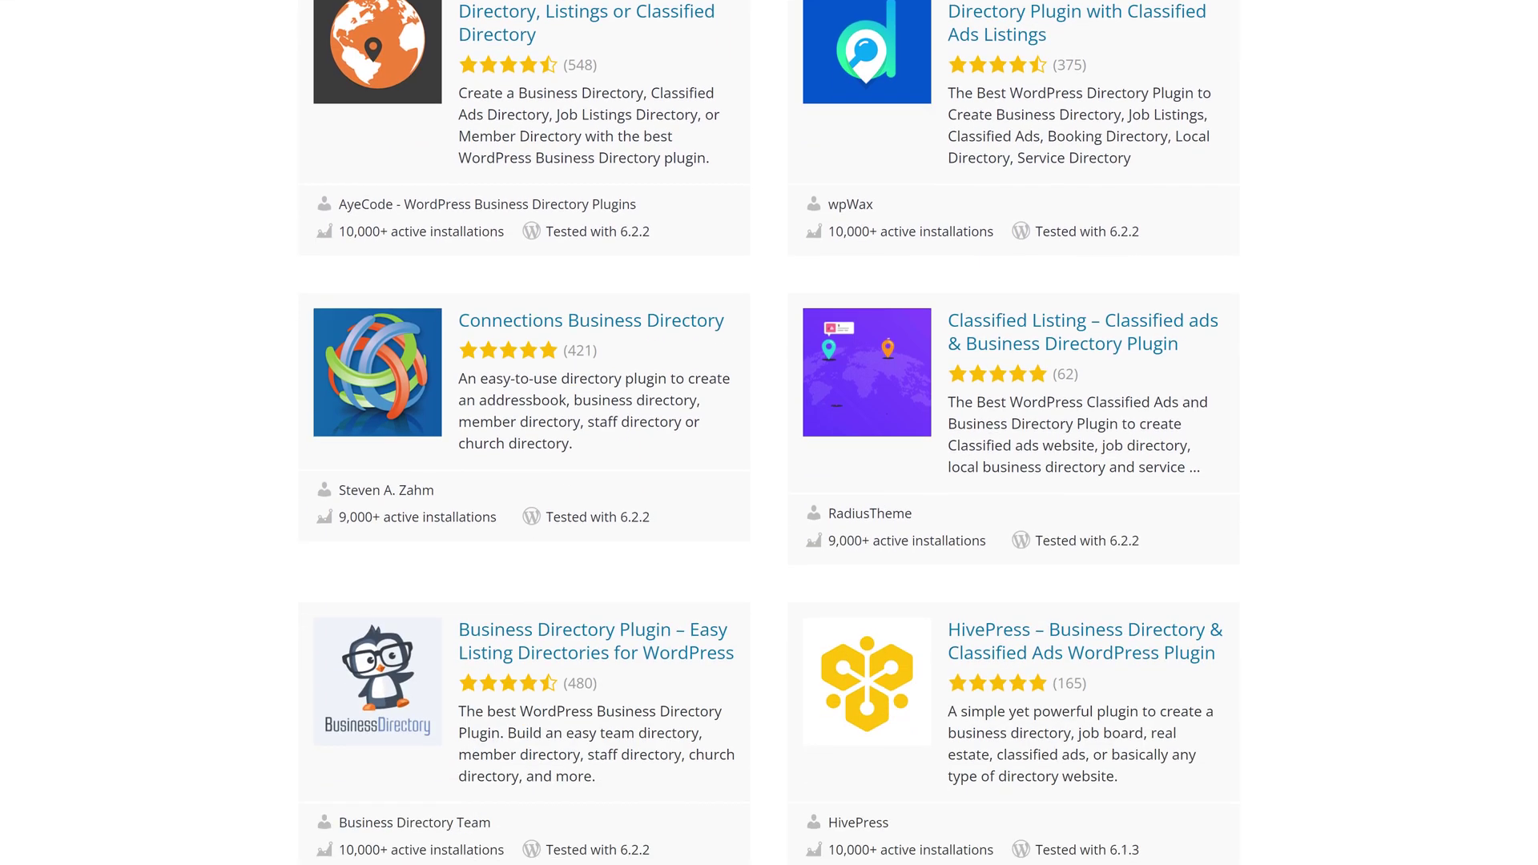
scroll(770, 433, "down", 18)
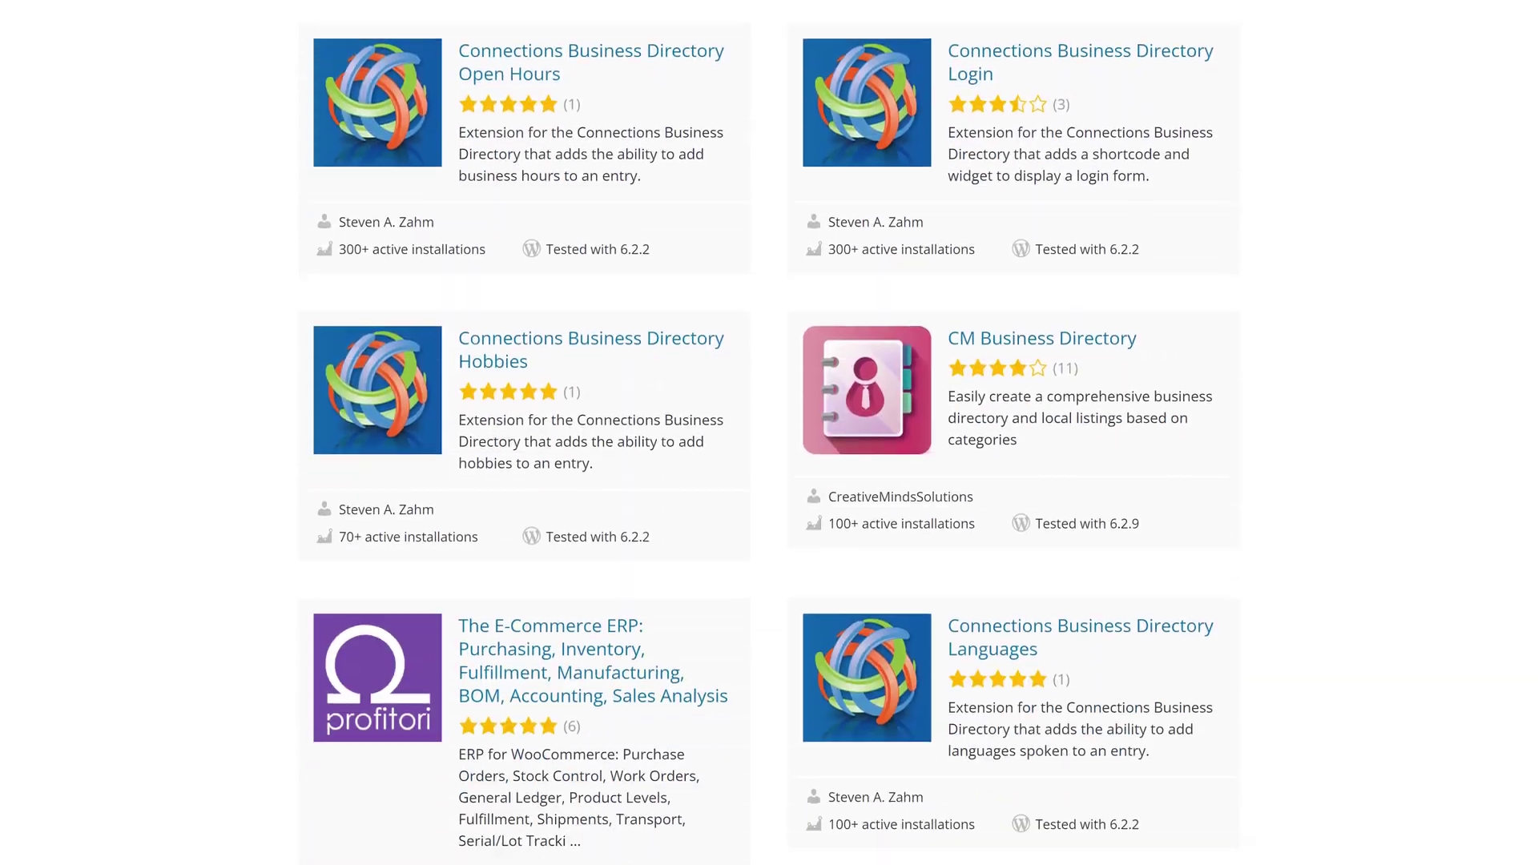
scroll(769, 433, "down", 1)
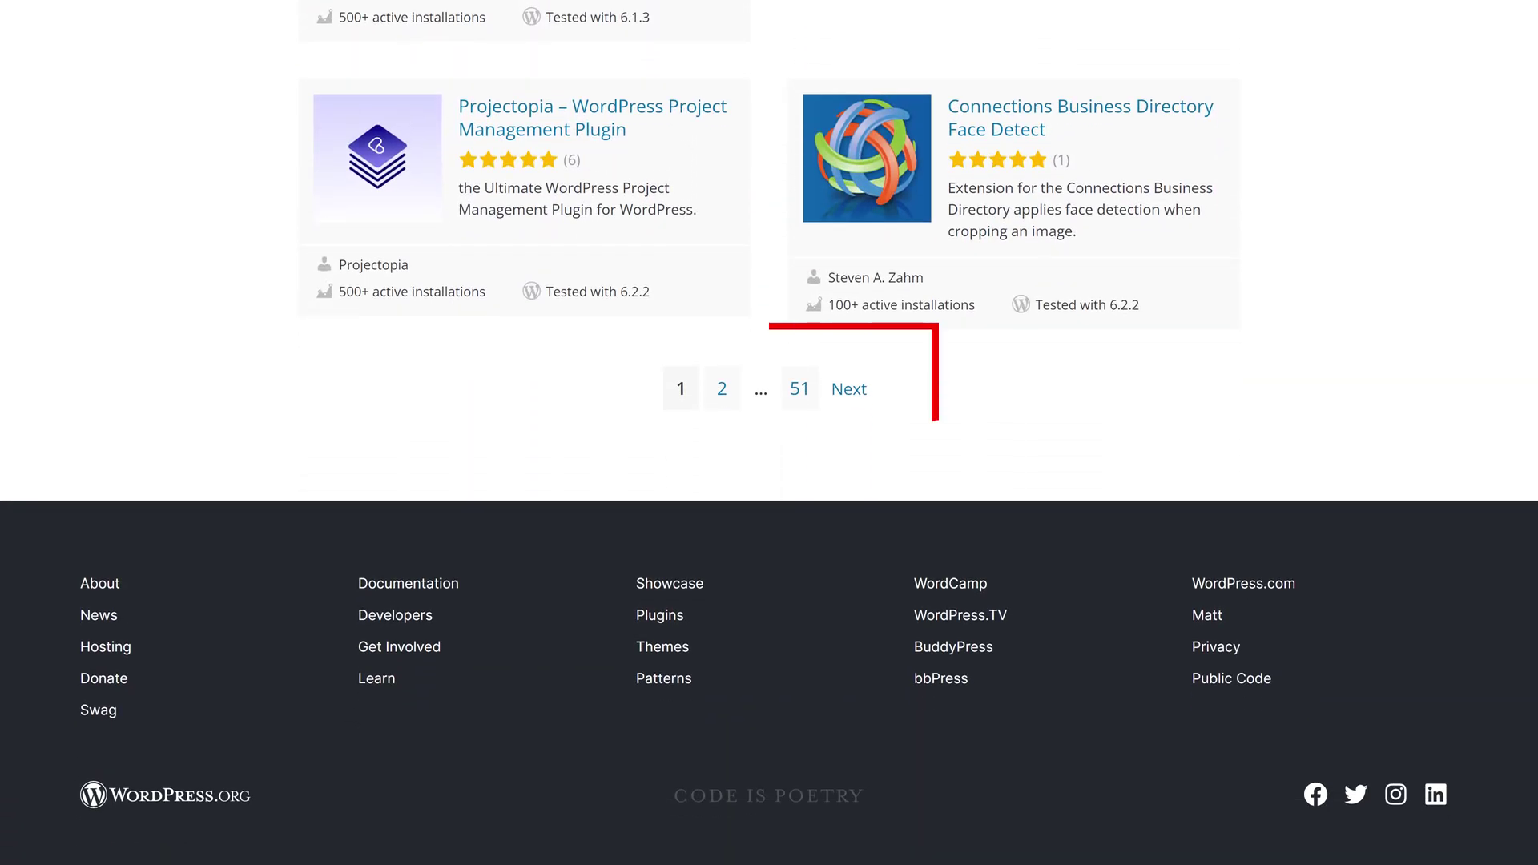
scroll(769, 433, "up", 10)
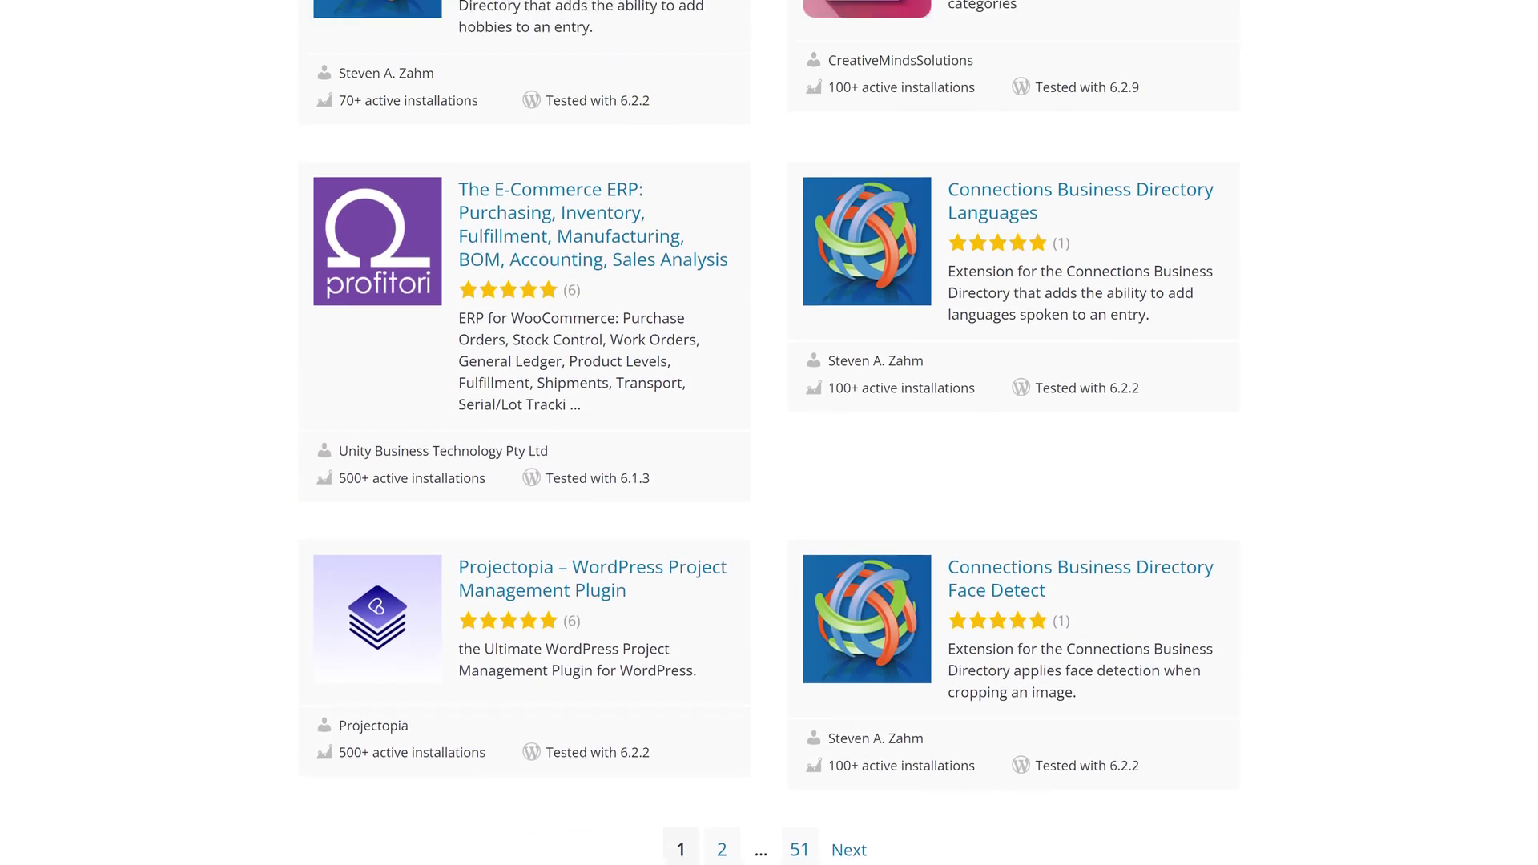
scroll(769, 432, "up", 17)
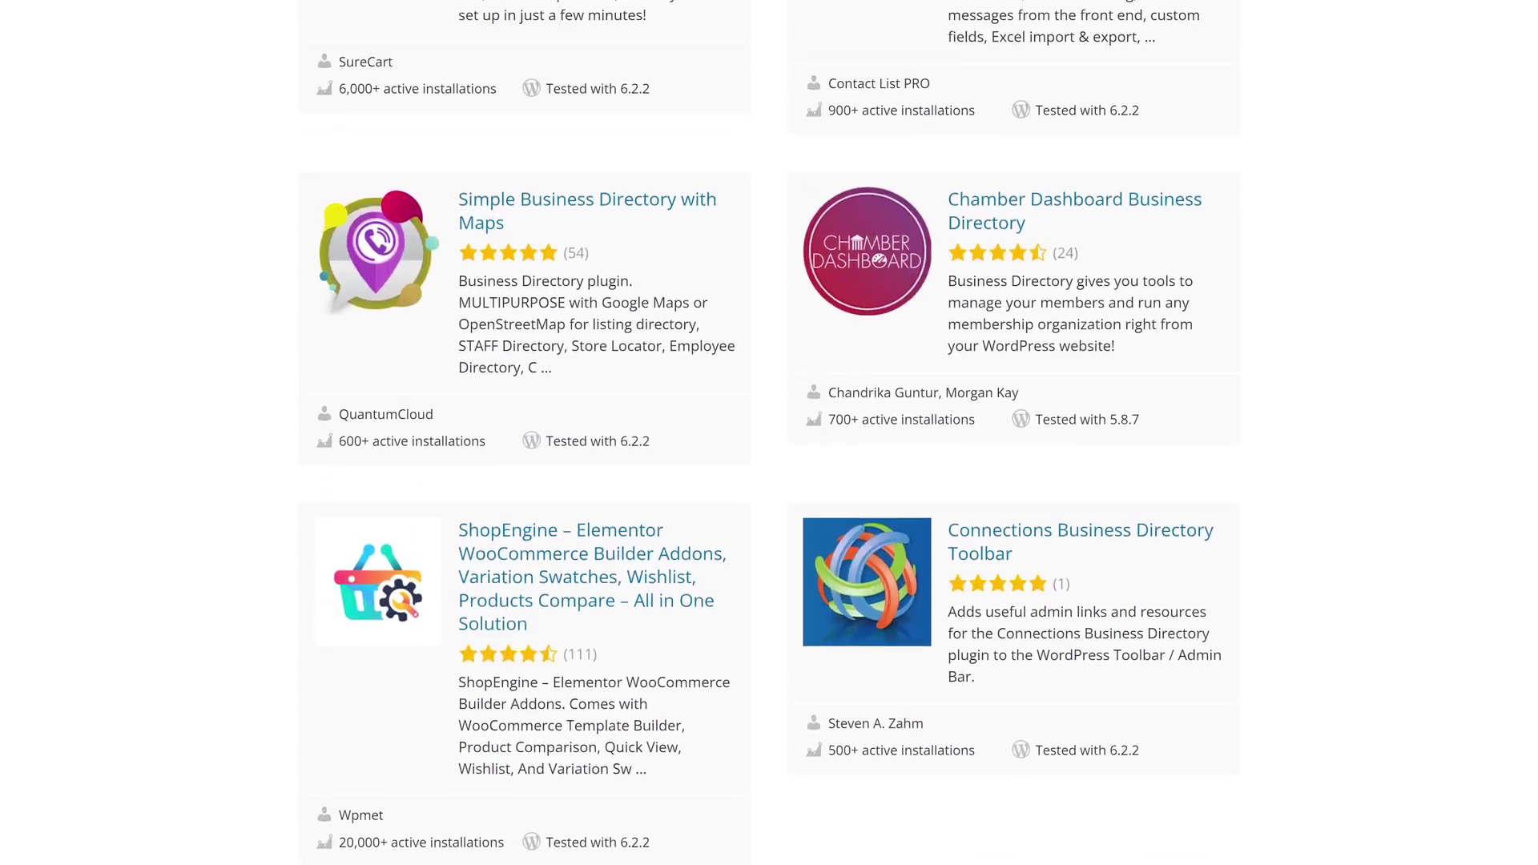
scroll(770, 433, "up", 5)
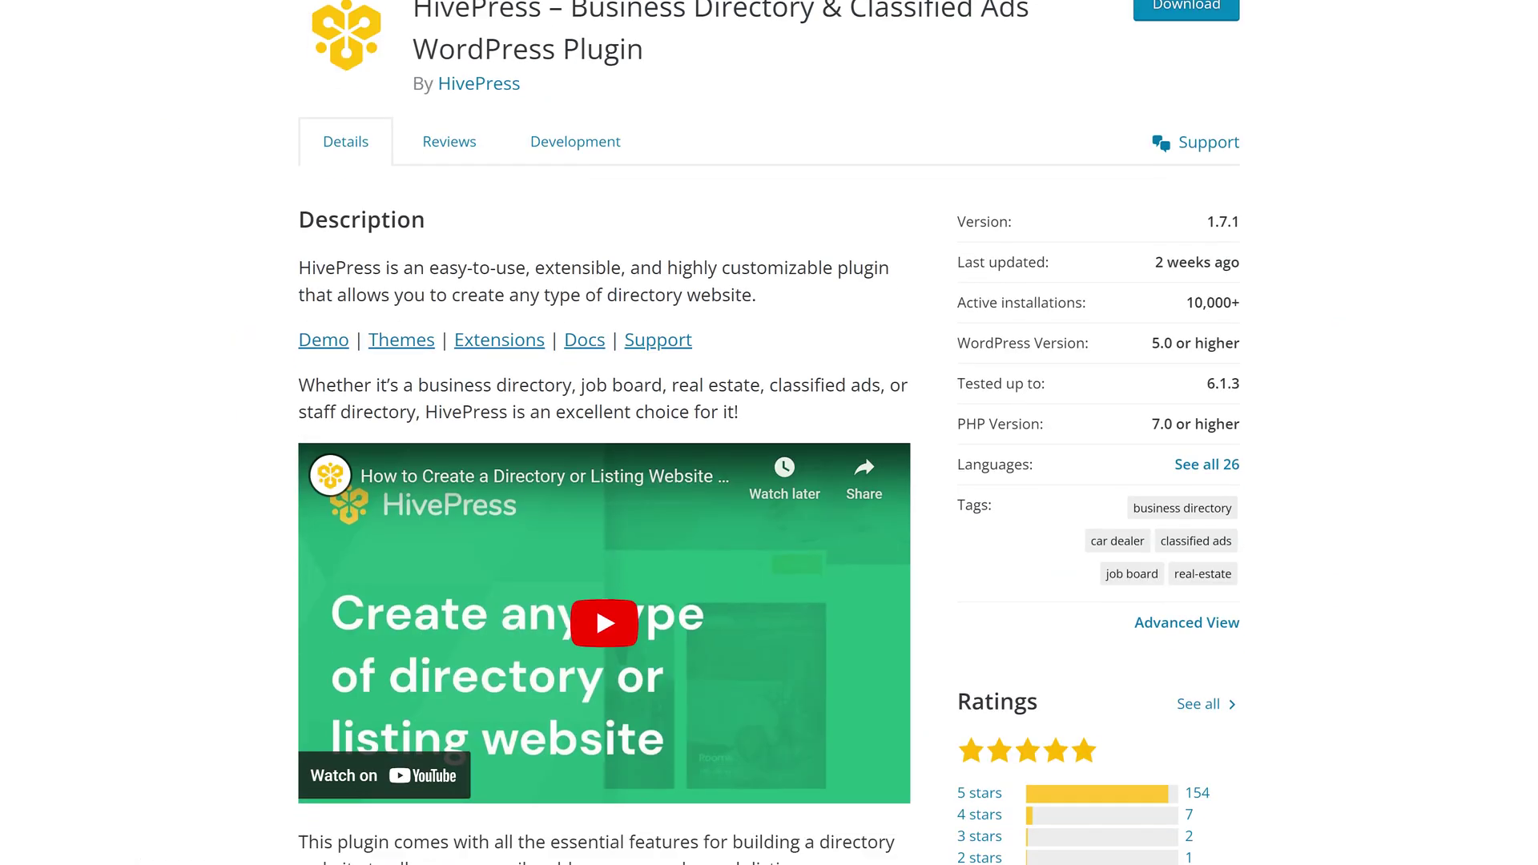
Scroll through HivePress's feature list and monetization options on its plugin Details page.
scroll(769, 432, "down", 6)
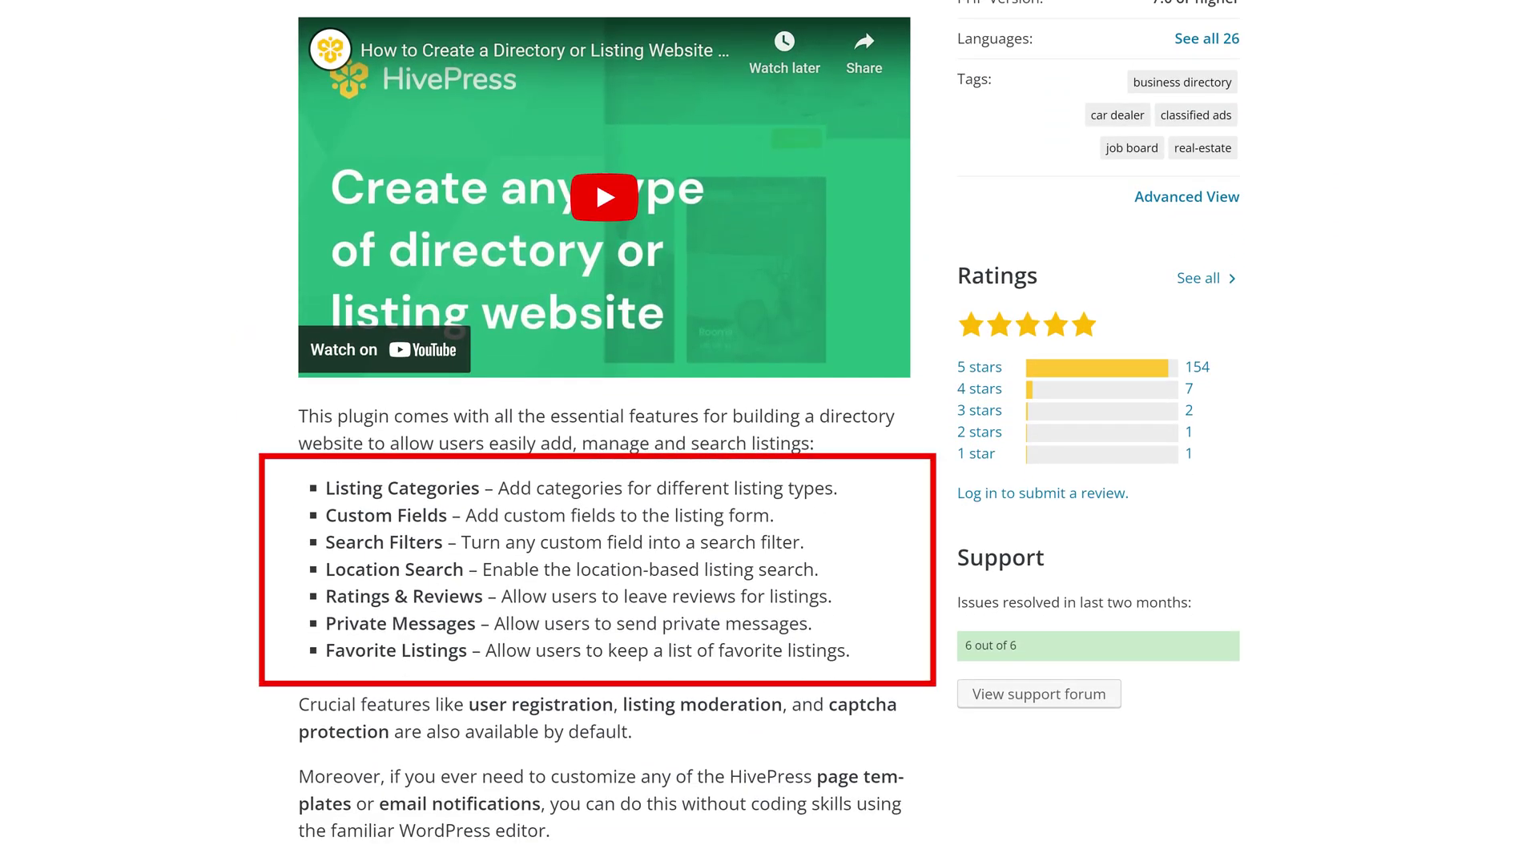
scroll(769, 433, "down", 6)
scroll(769, 432, "down", 2)
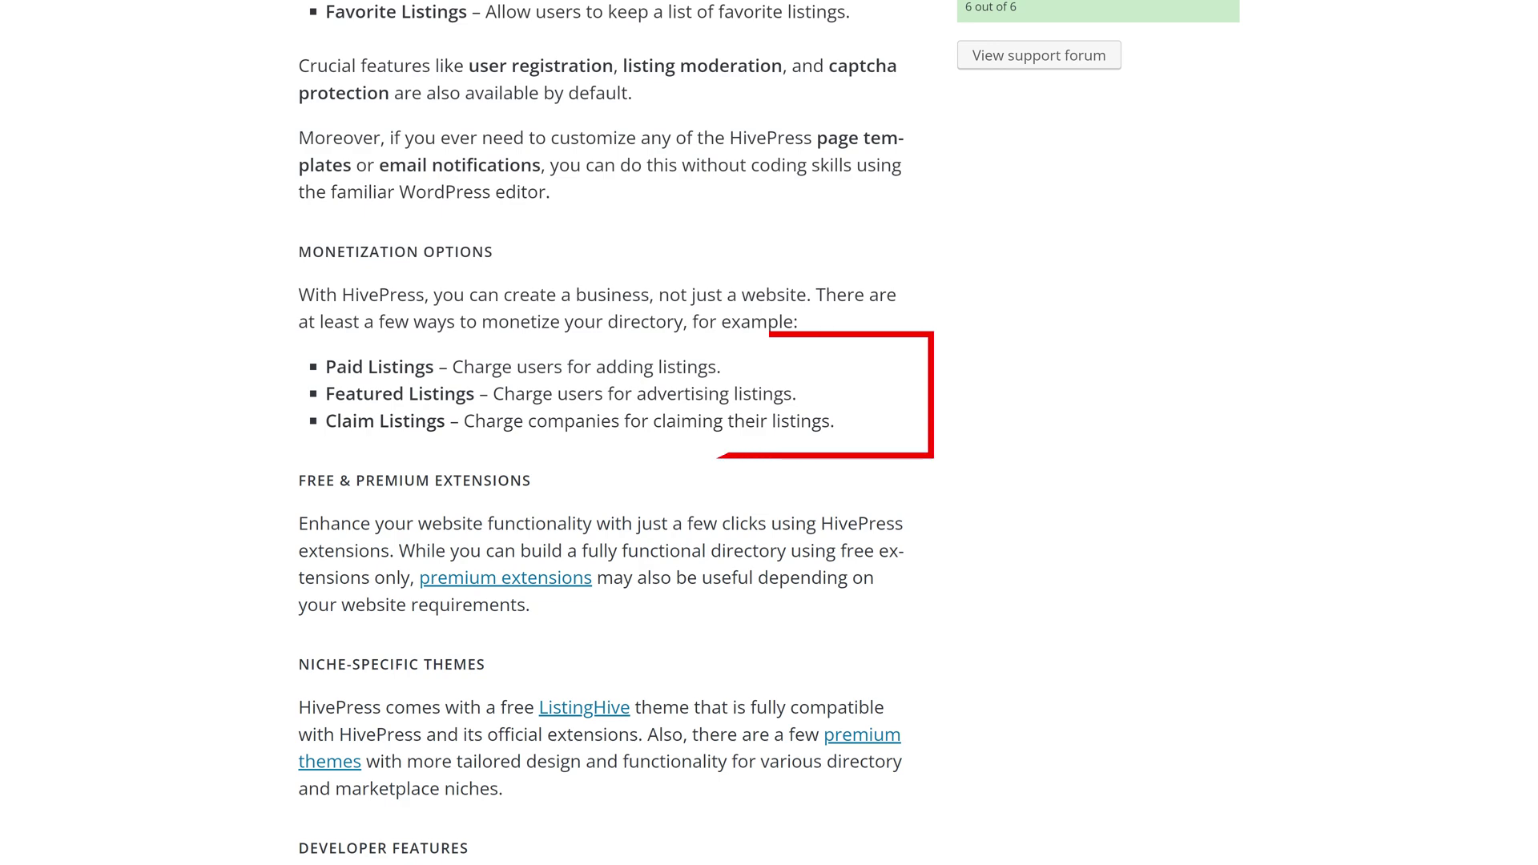
scroll(769, 433, "down", 8)
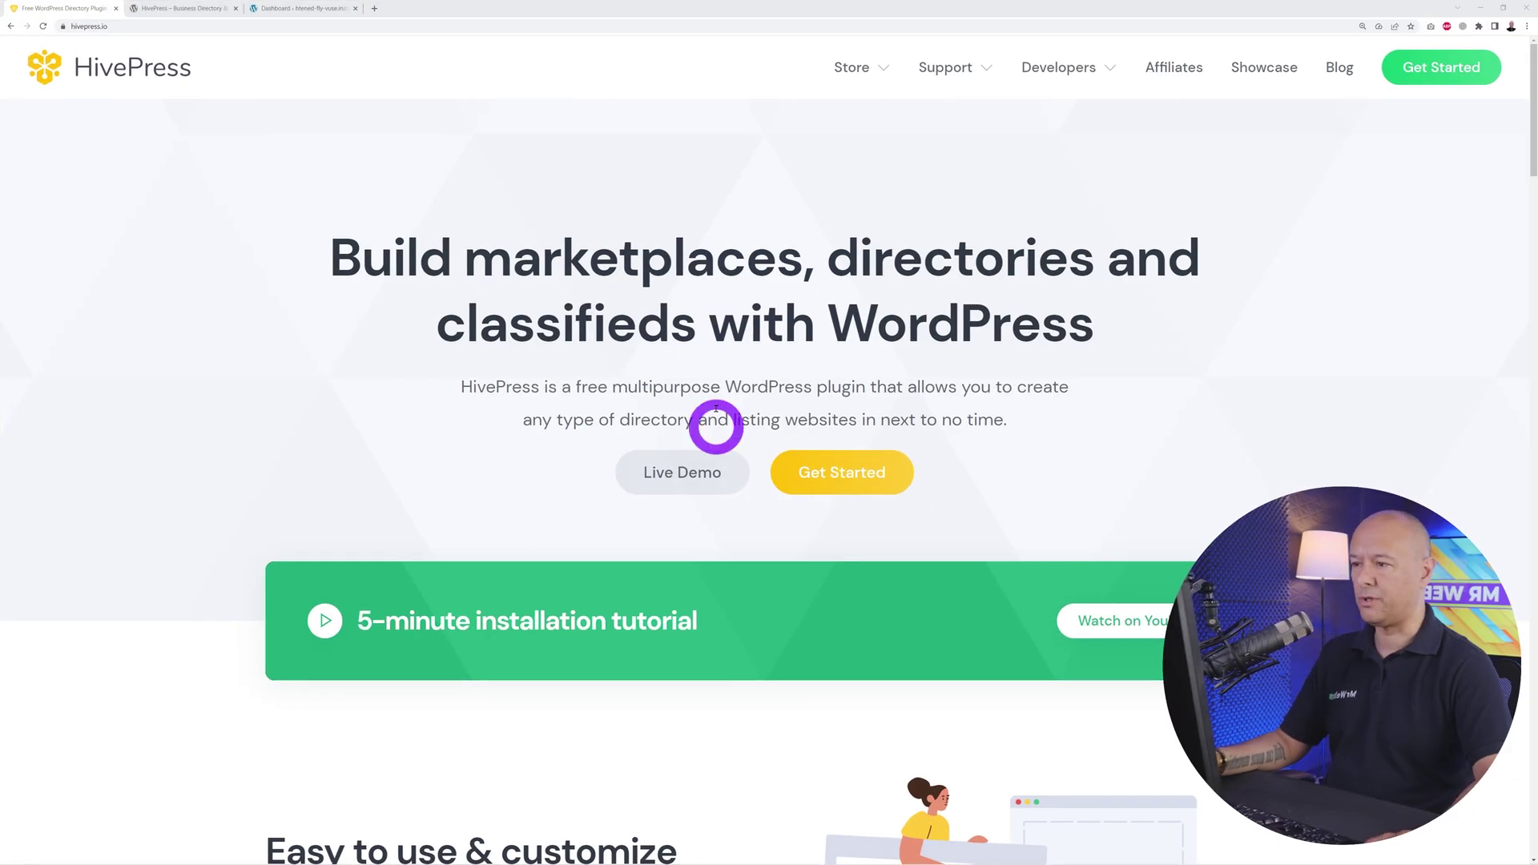
Highlight the headline's opening words, then 'directories' and 'classifieds', on the hivepress.io home page.
left_click_drag(329, 258, 1161, 344)
left_click(1161, 344)
double_click(952, 238)
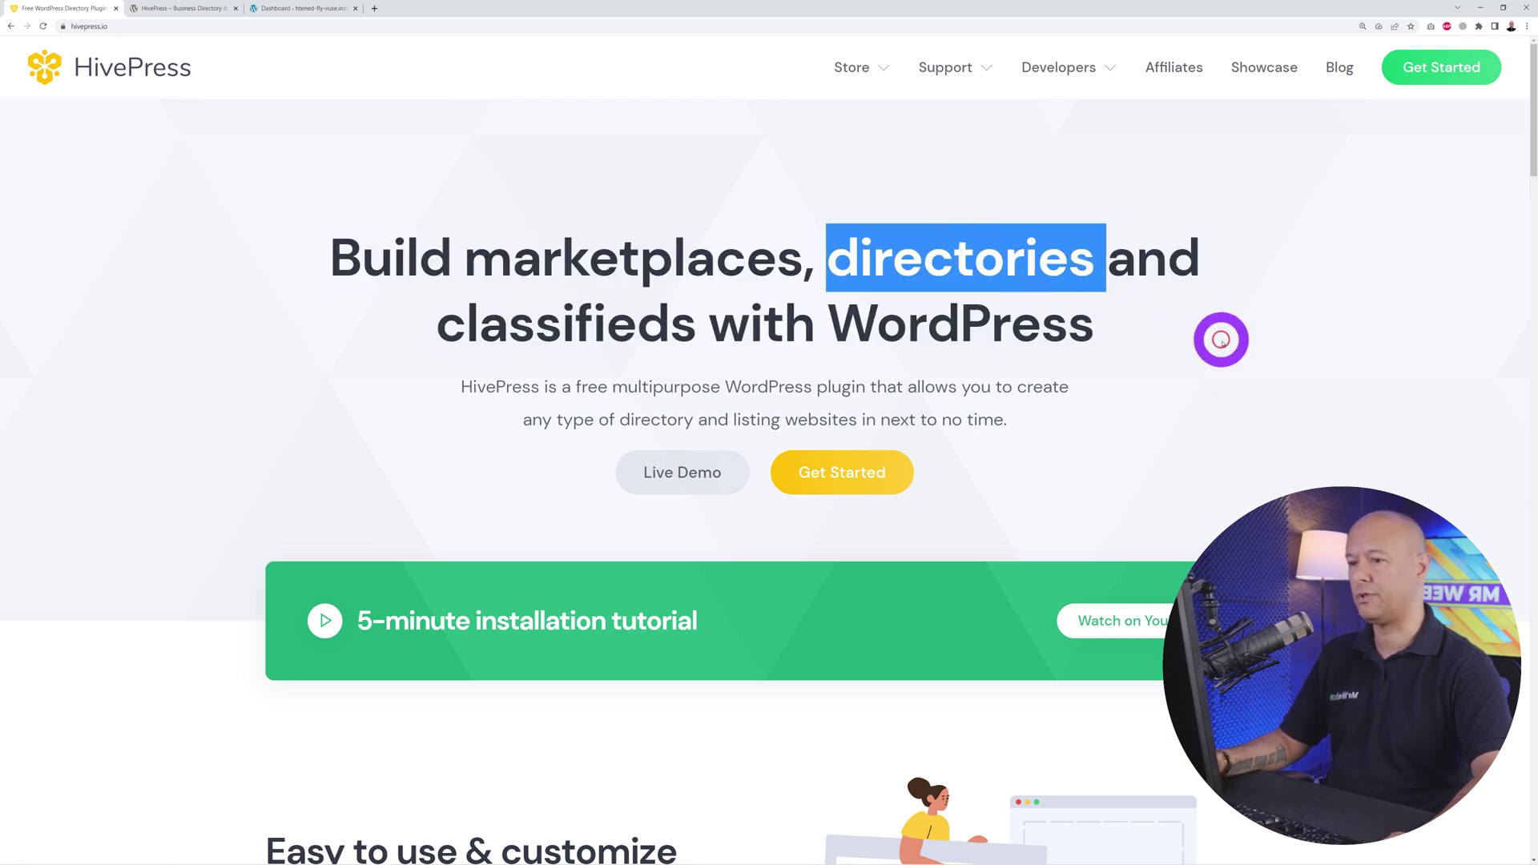
left_click(1217, 337)
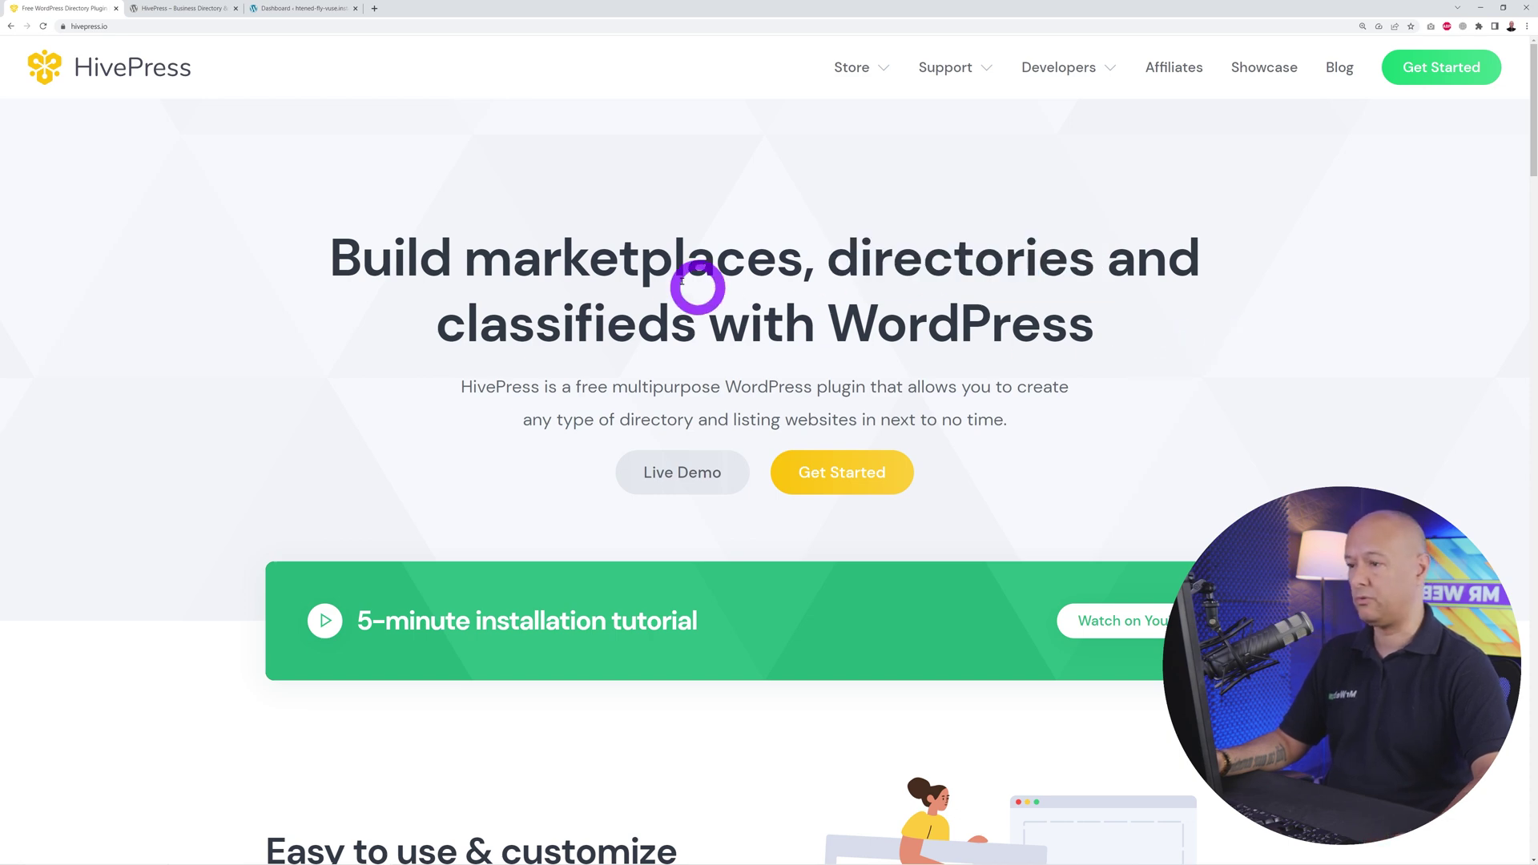
double_click(552, 332)
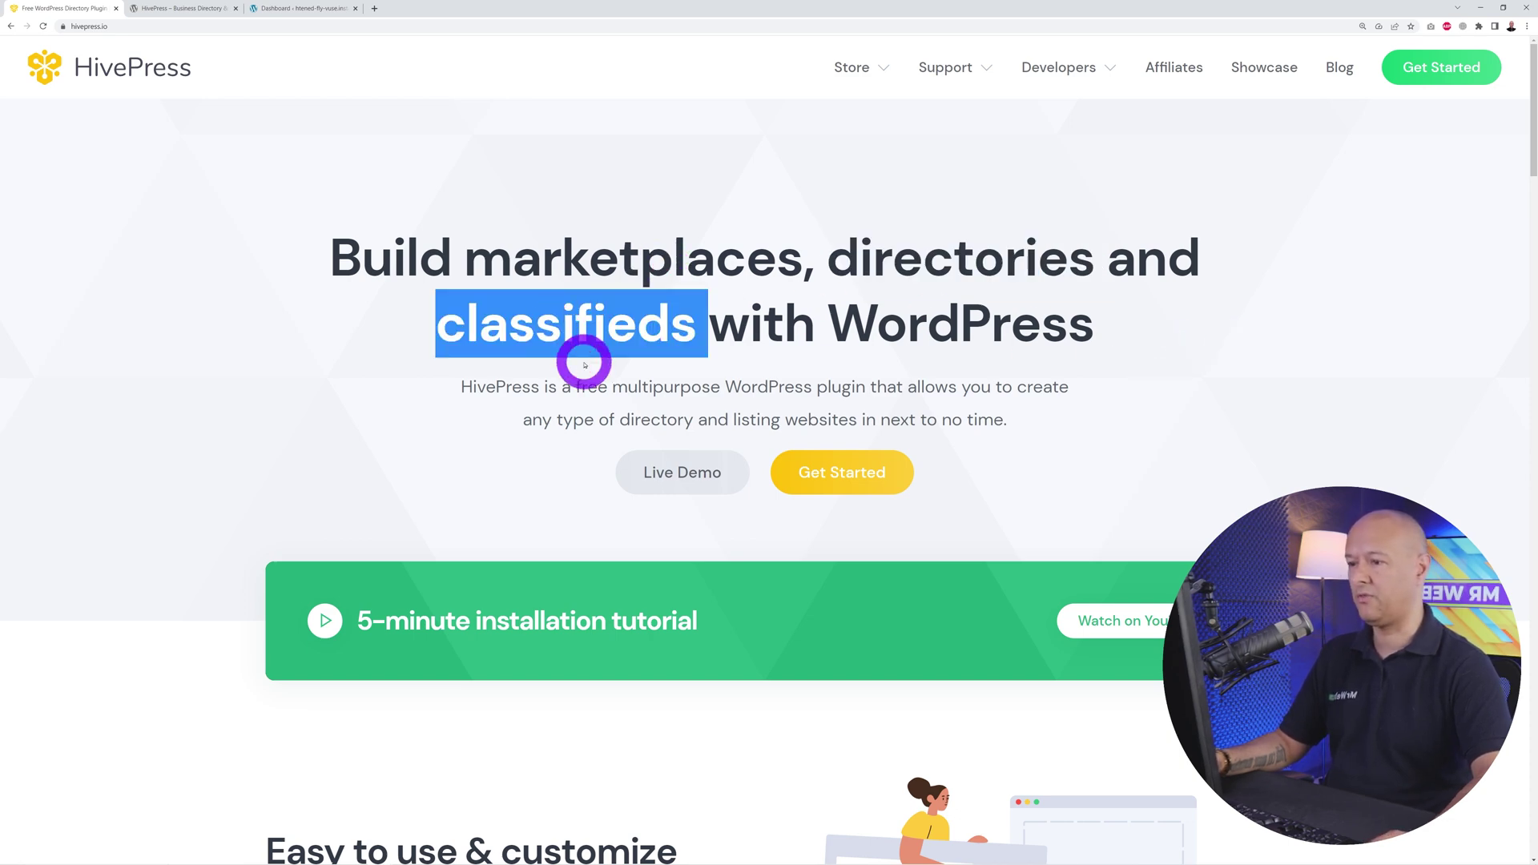
left_click(548, 420)
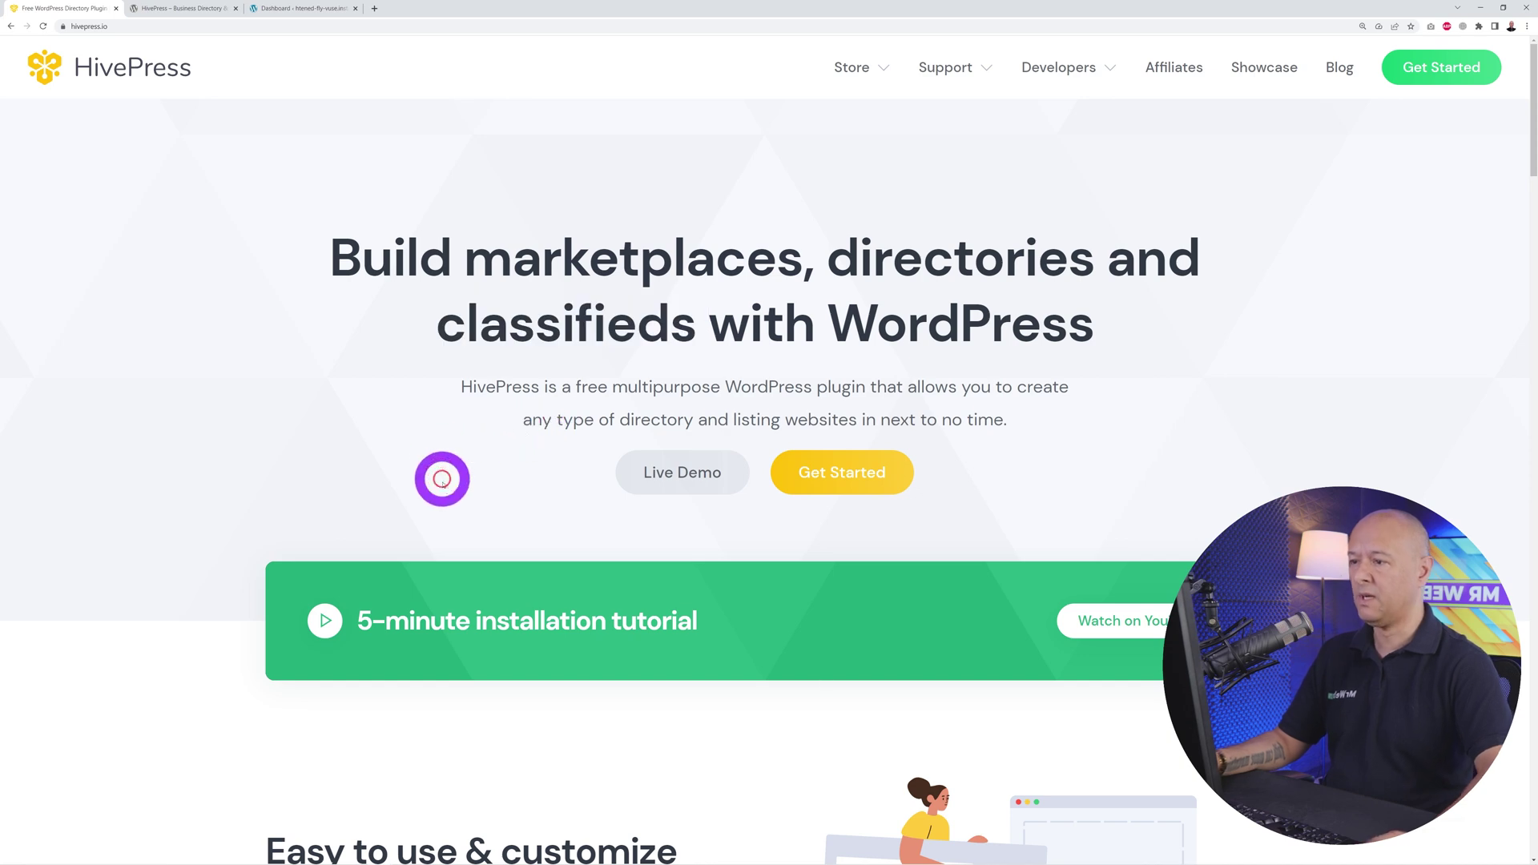
Highlight 'free multipurpose WordPress plugin' in the subtitle, then return to the WordPress.org plugin page.
left_click_drag(579, 388, 869, 387)
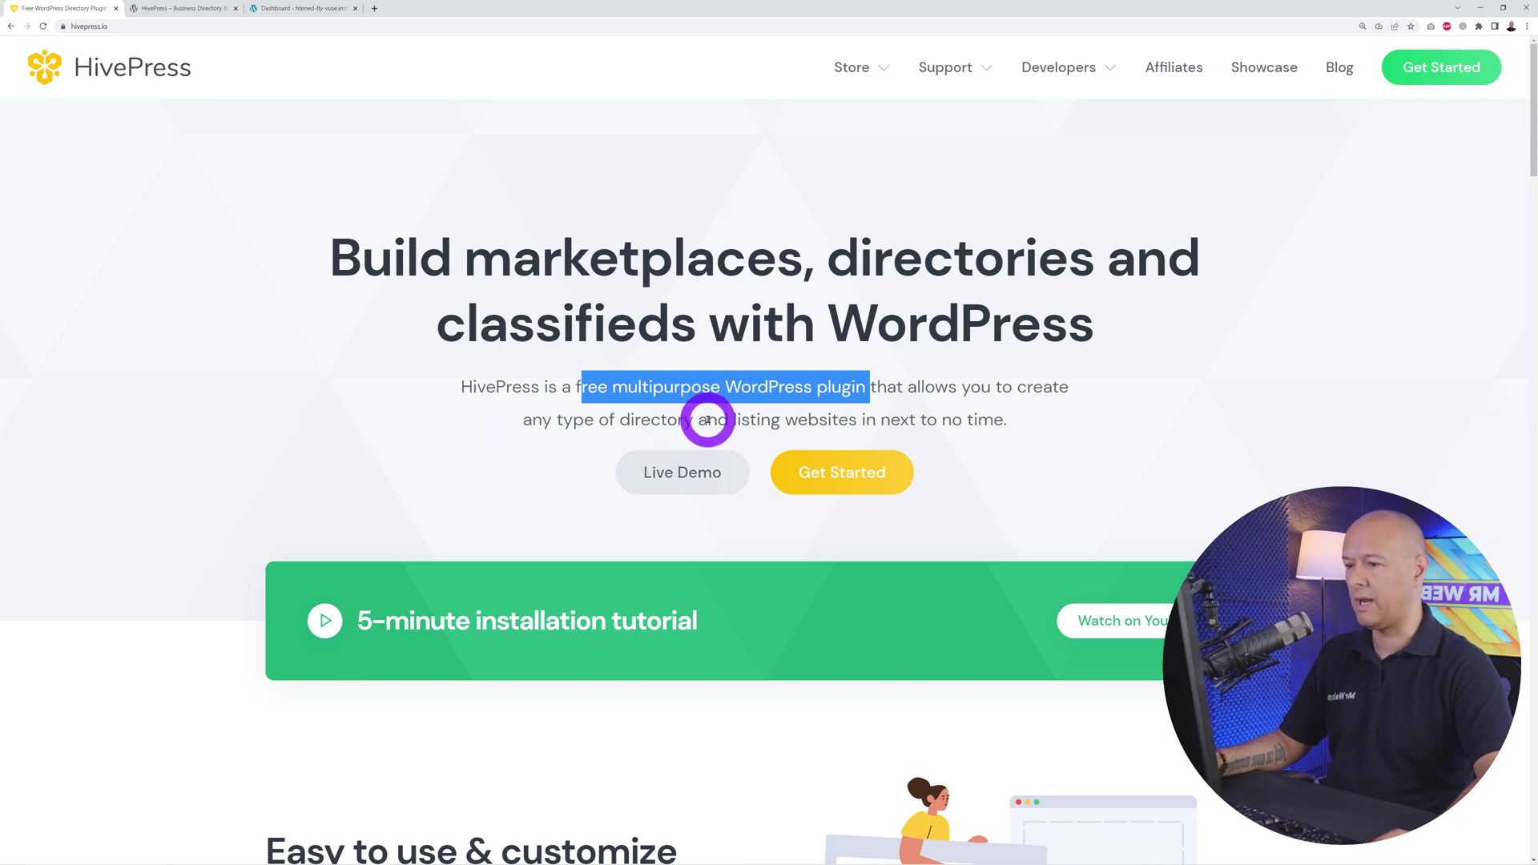
left_click(1018, 422)
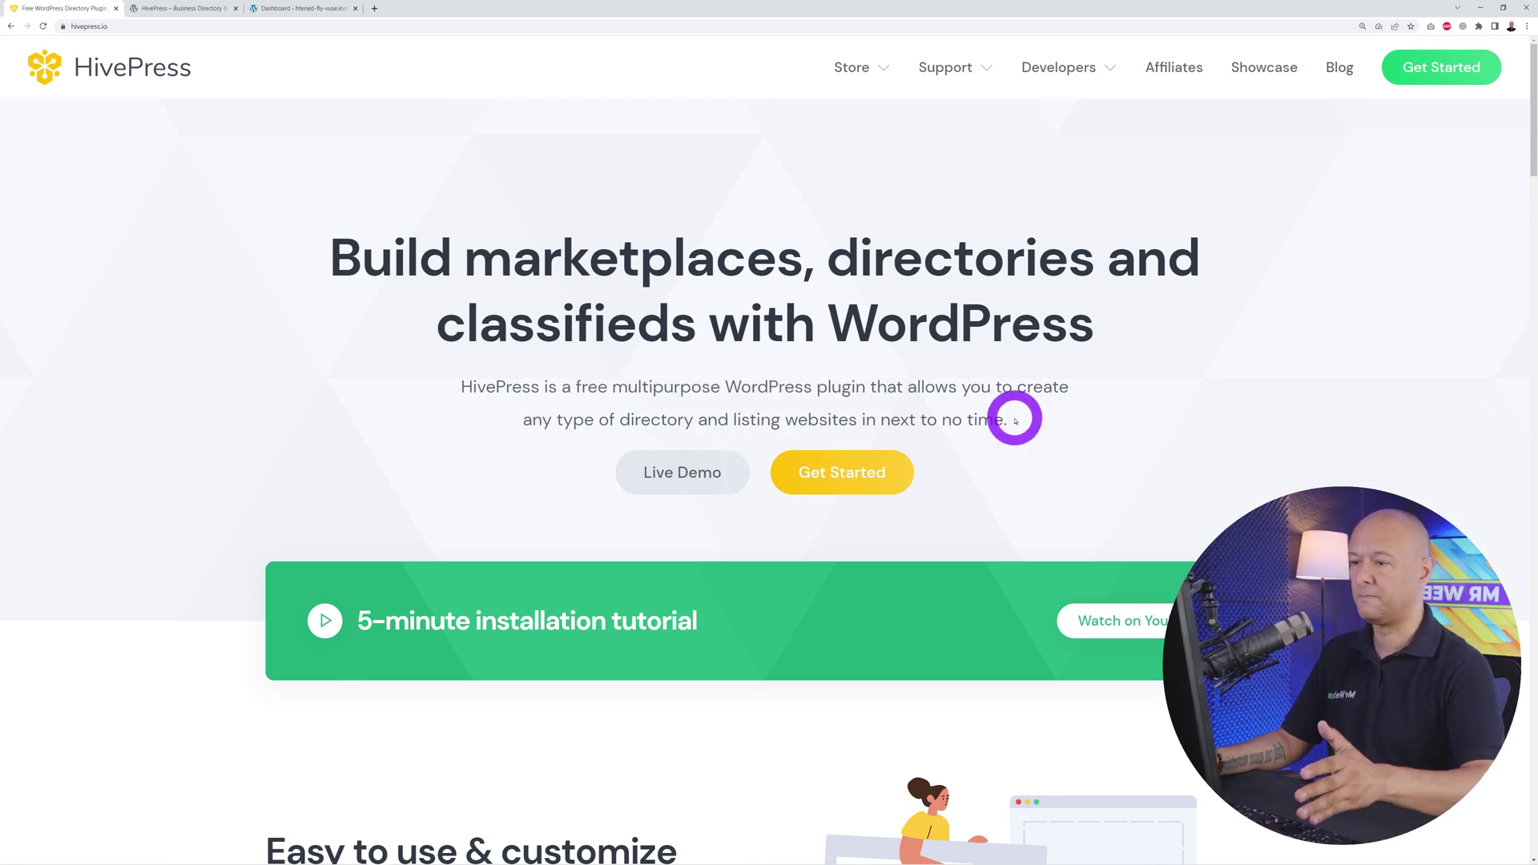
left_click(188, 8)
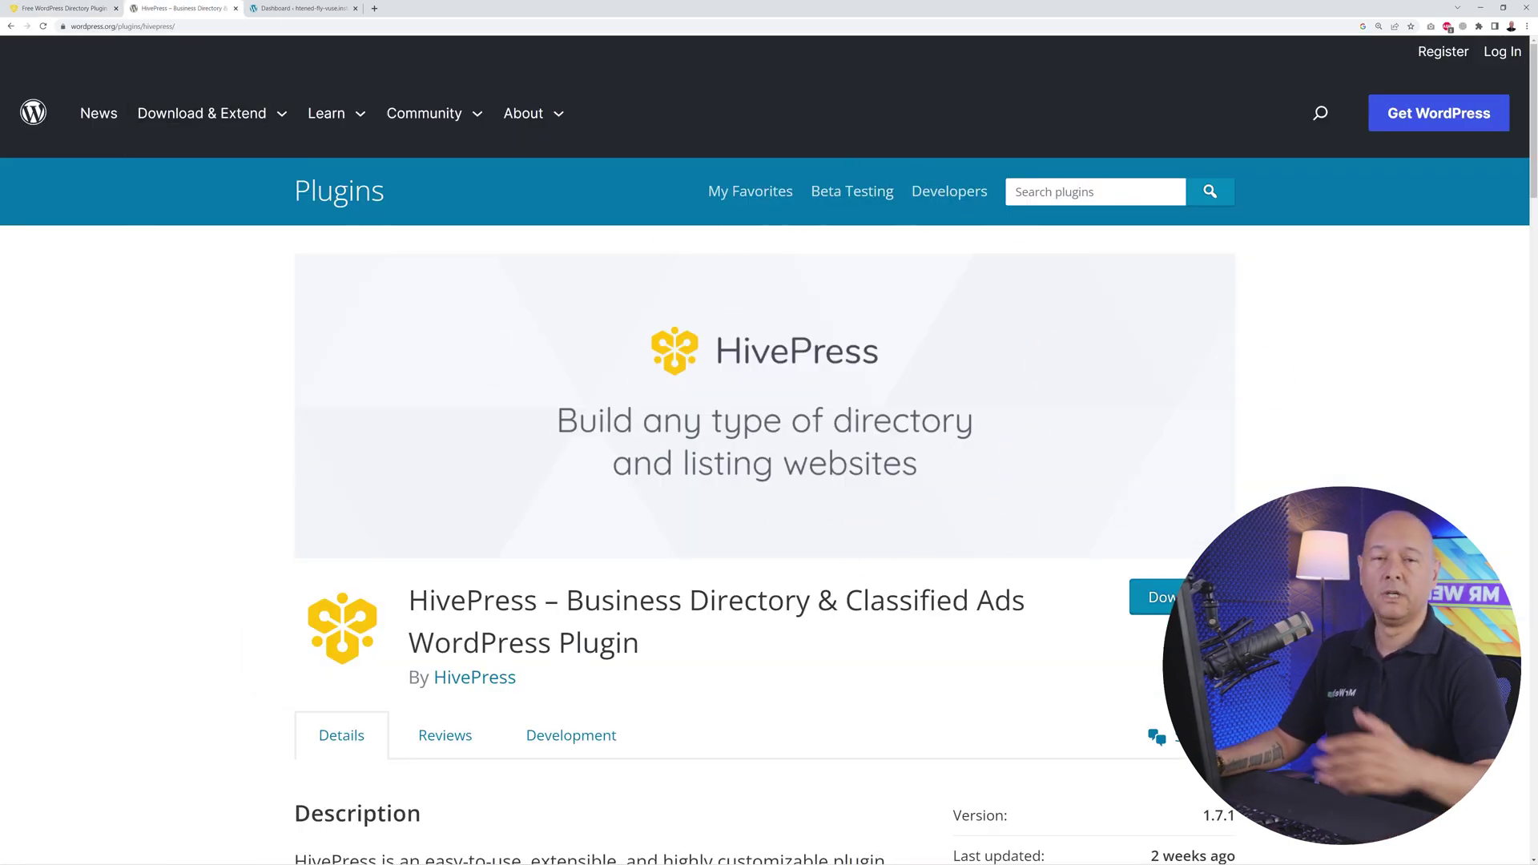
Switch to the test site's WordPress admin Dashboard browser tab.
left_click(328, 9)
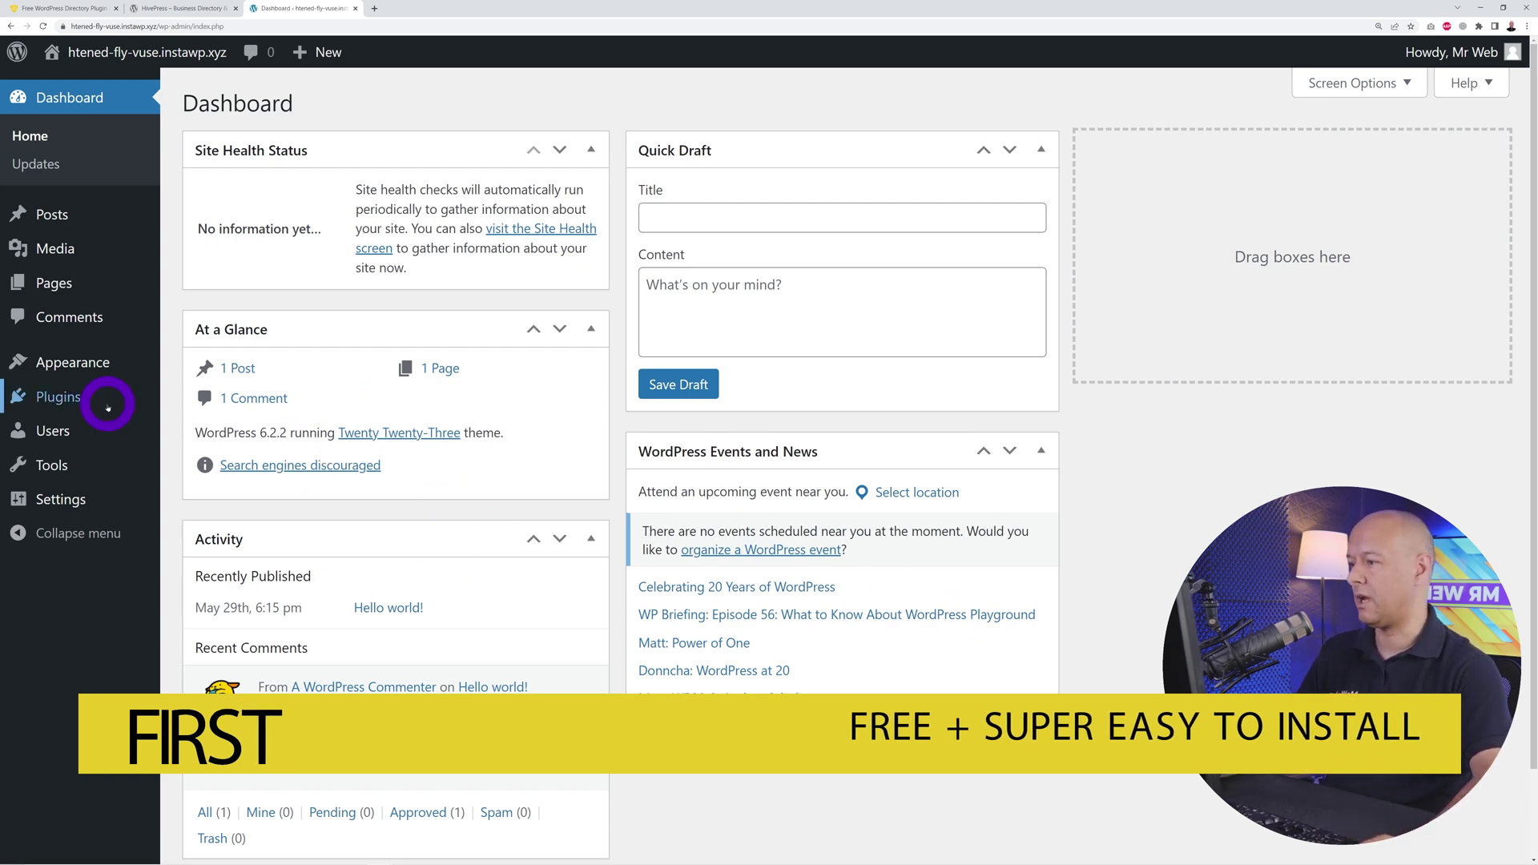
Install and activate HivePress 1.7.1 from Plugins > Add New.
left_click(83, 403)
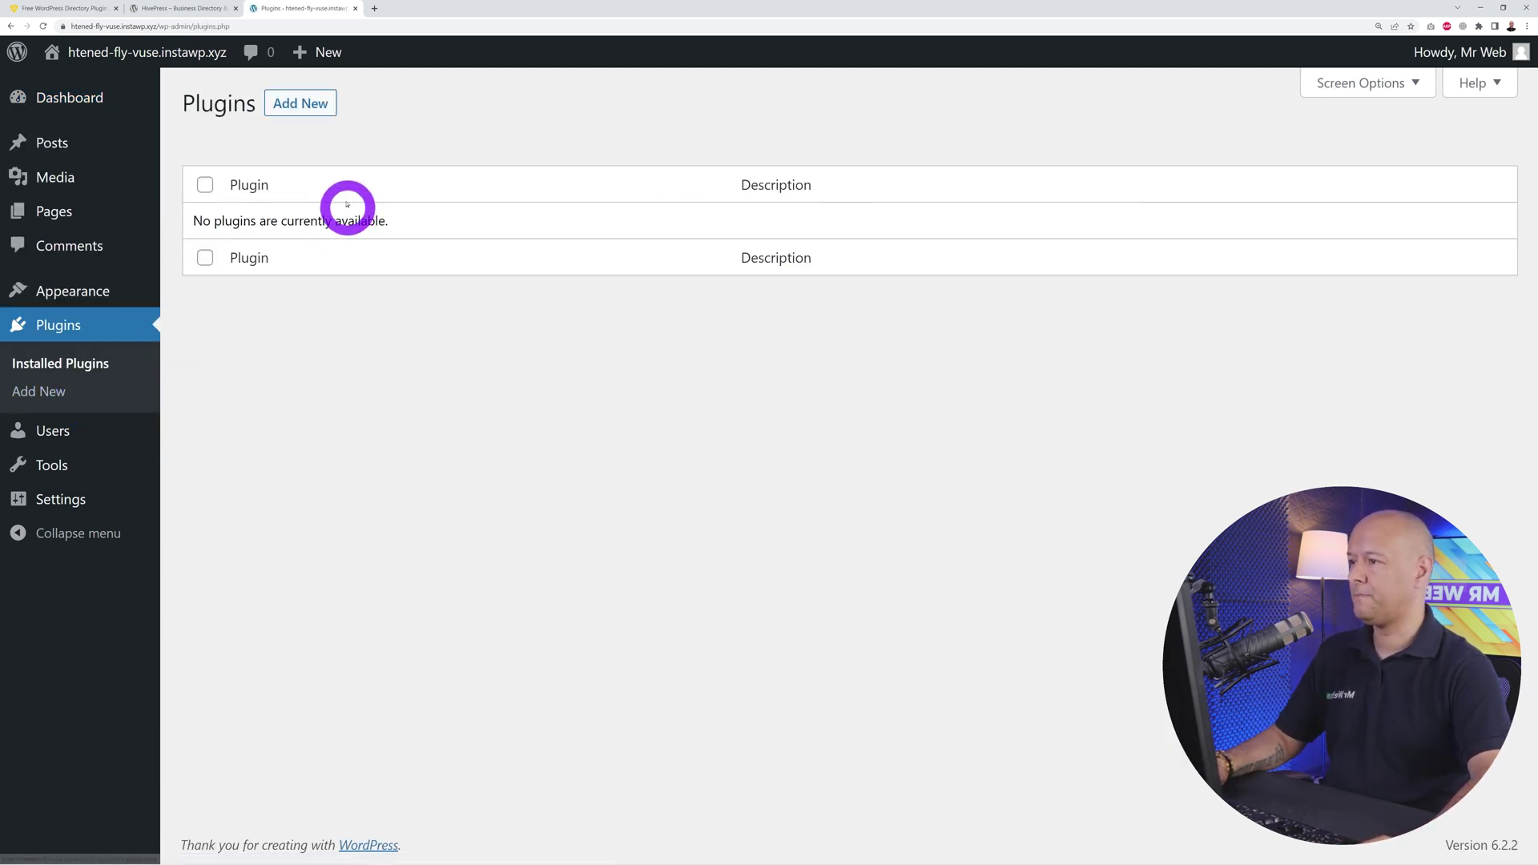
left_click(322, 109)
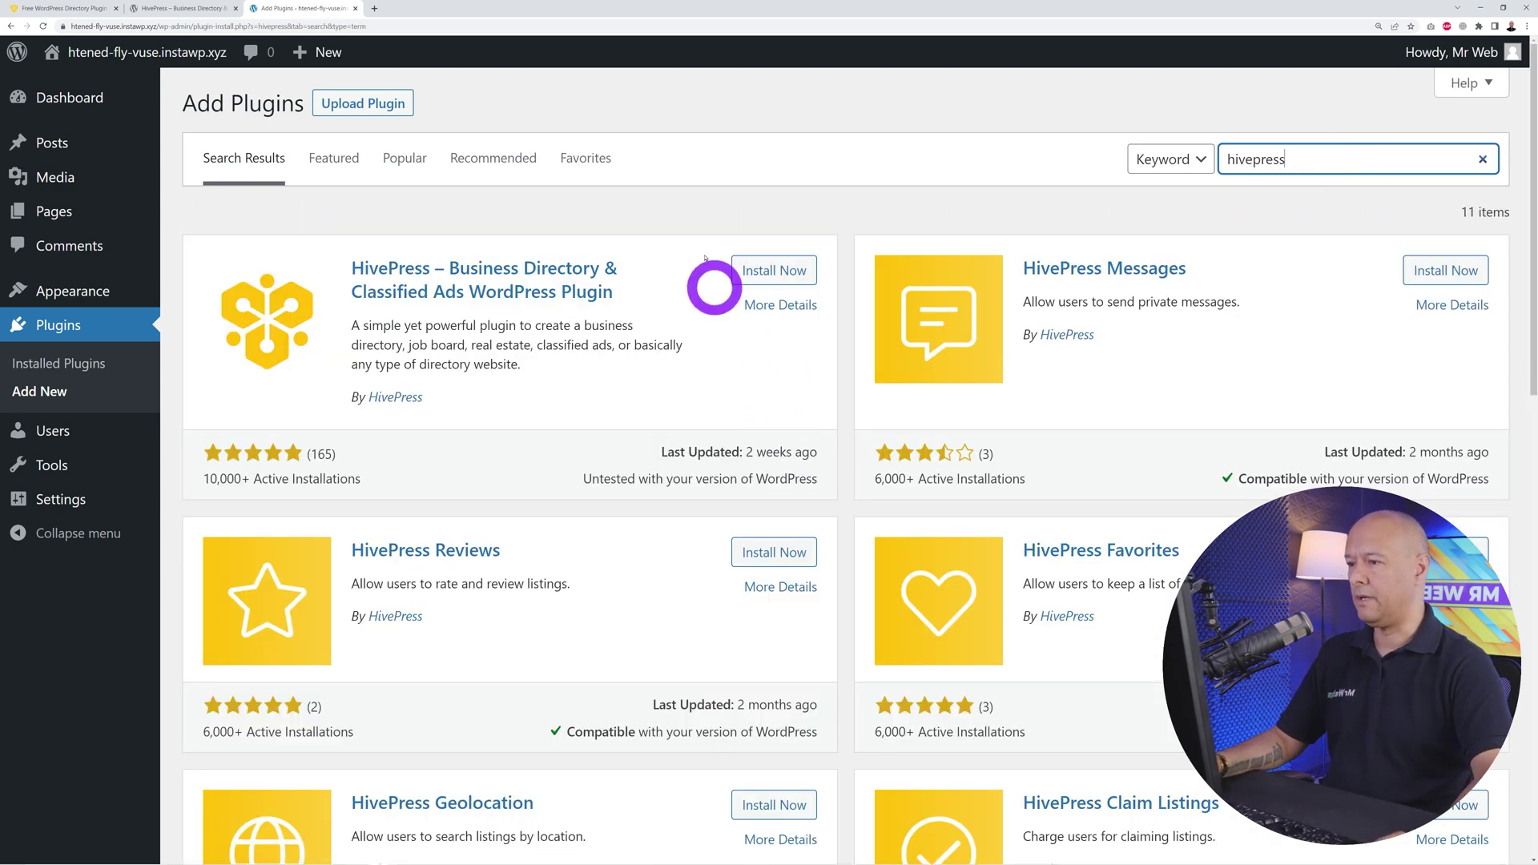
left_click(739, 258)
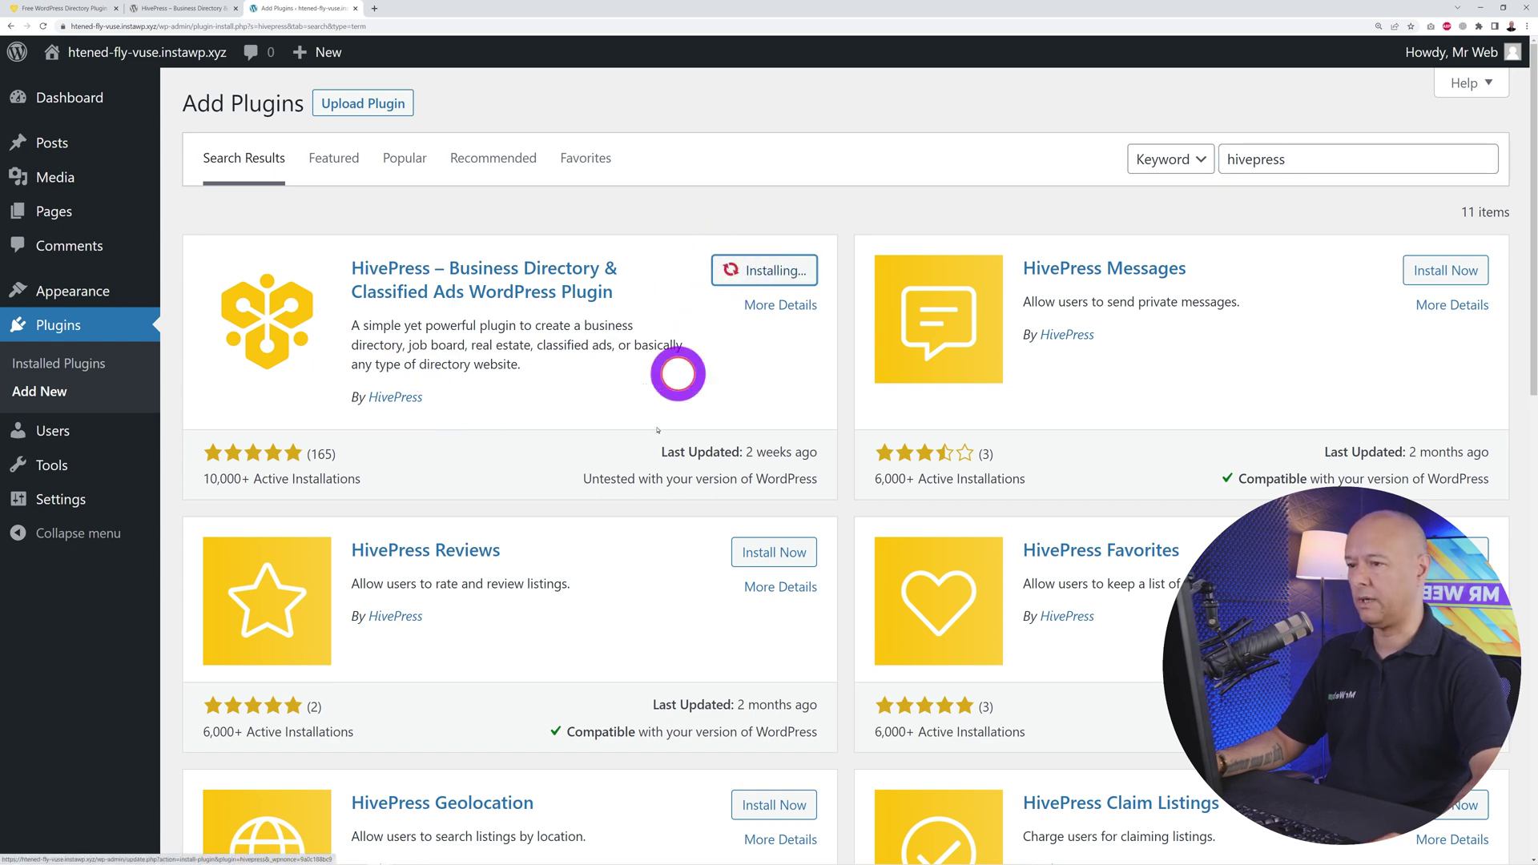
left_click(775, 270)
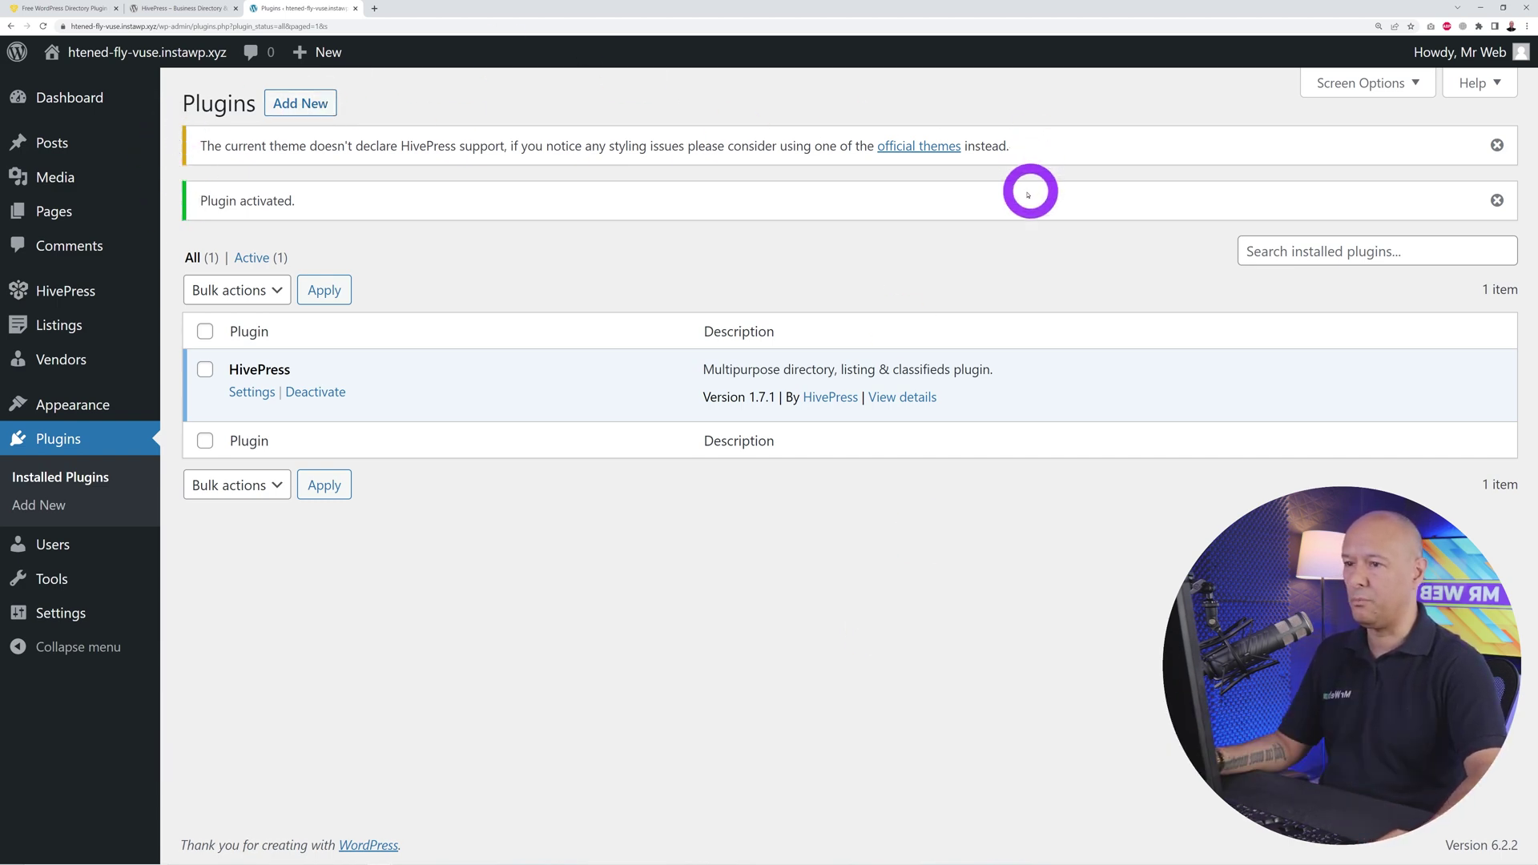
Open HivePress > Themes and browse ExpertHive, TaskHive, RentalHive, JobHive and the free ListingHive.
left_click(925, 152)
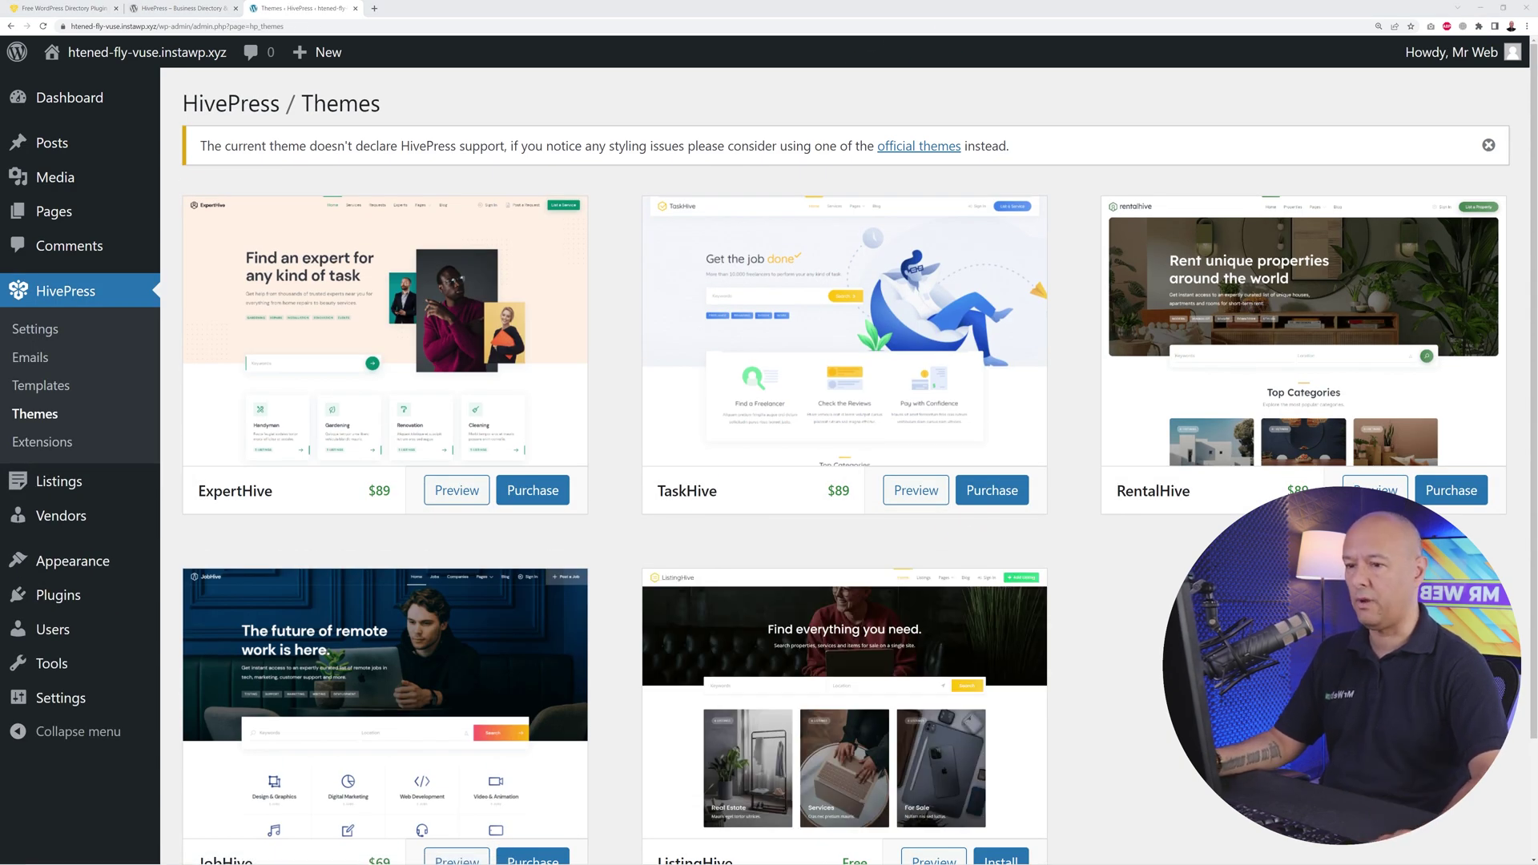
scroll(1291, 401, "down", 1)
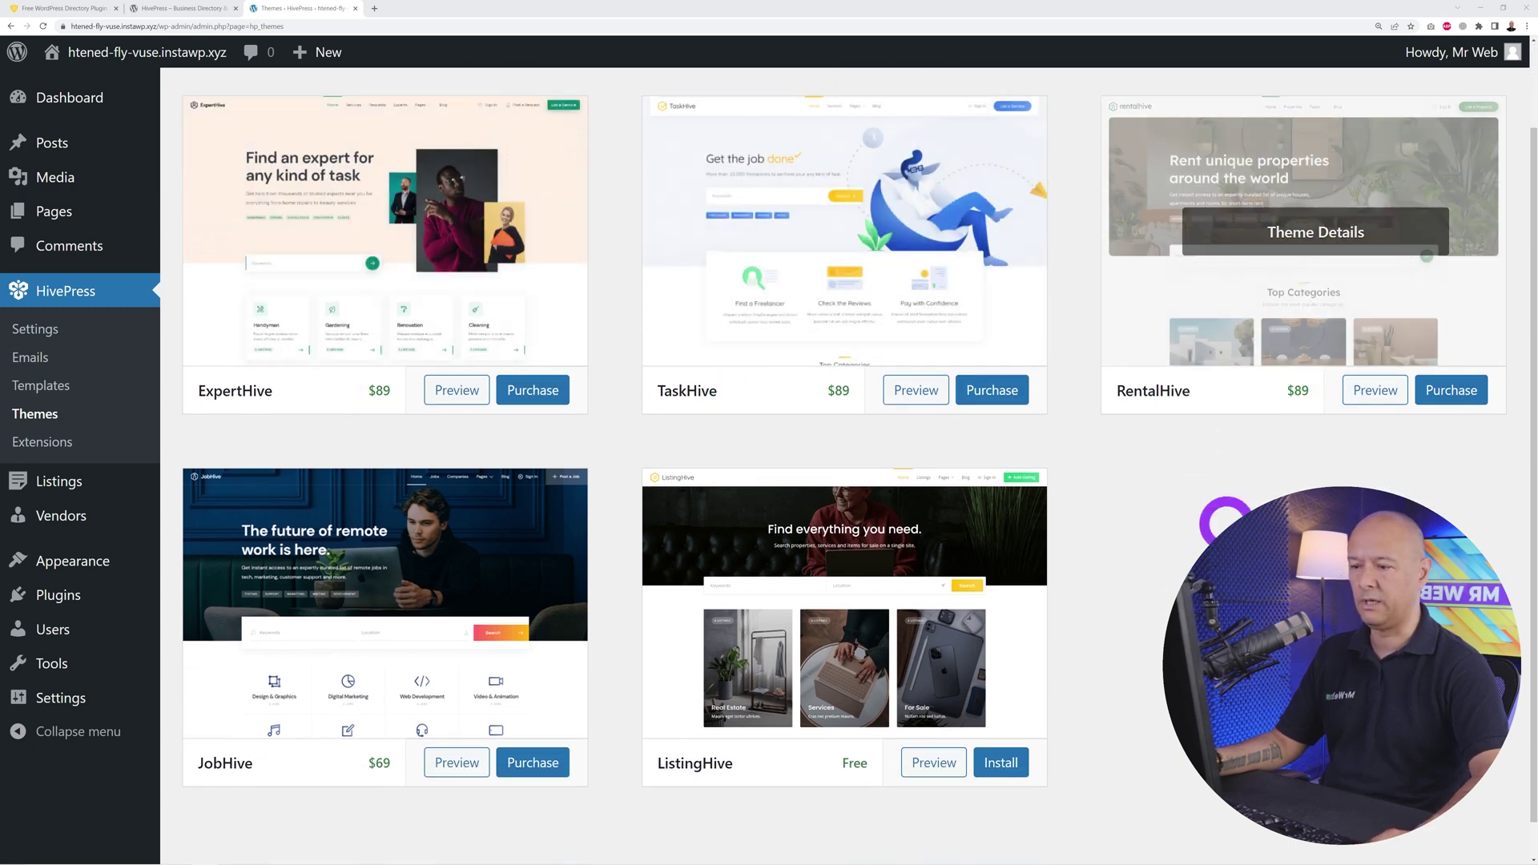
scroll(481, 585, "down", 1)
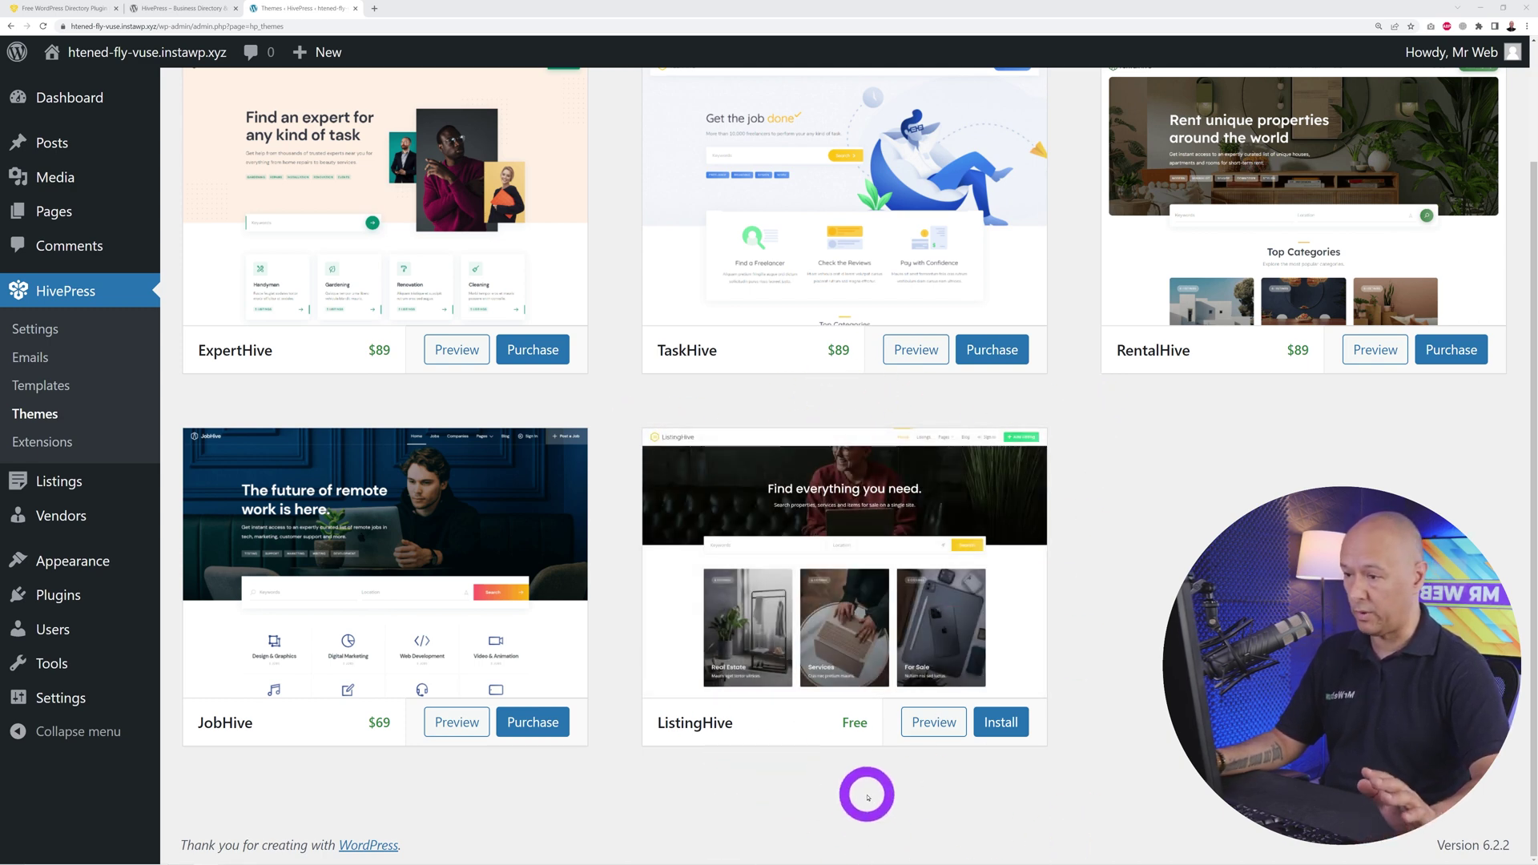
scroll(845, 464, "up", 2)
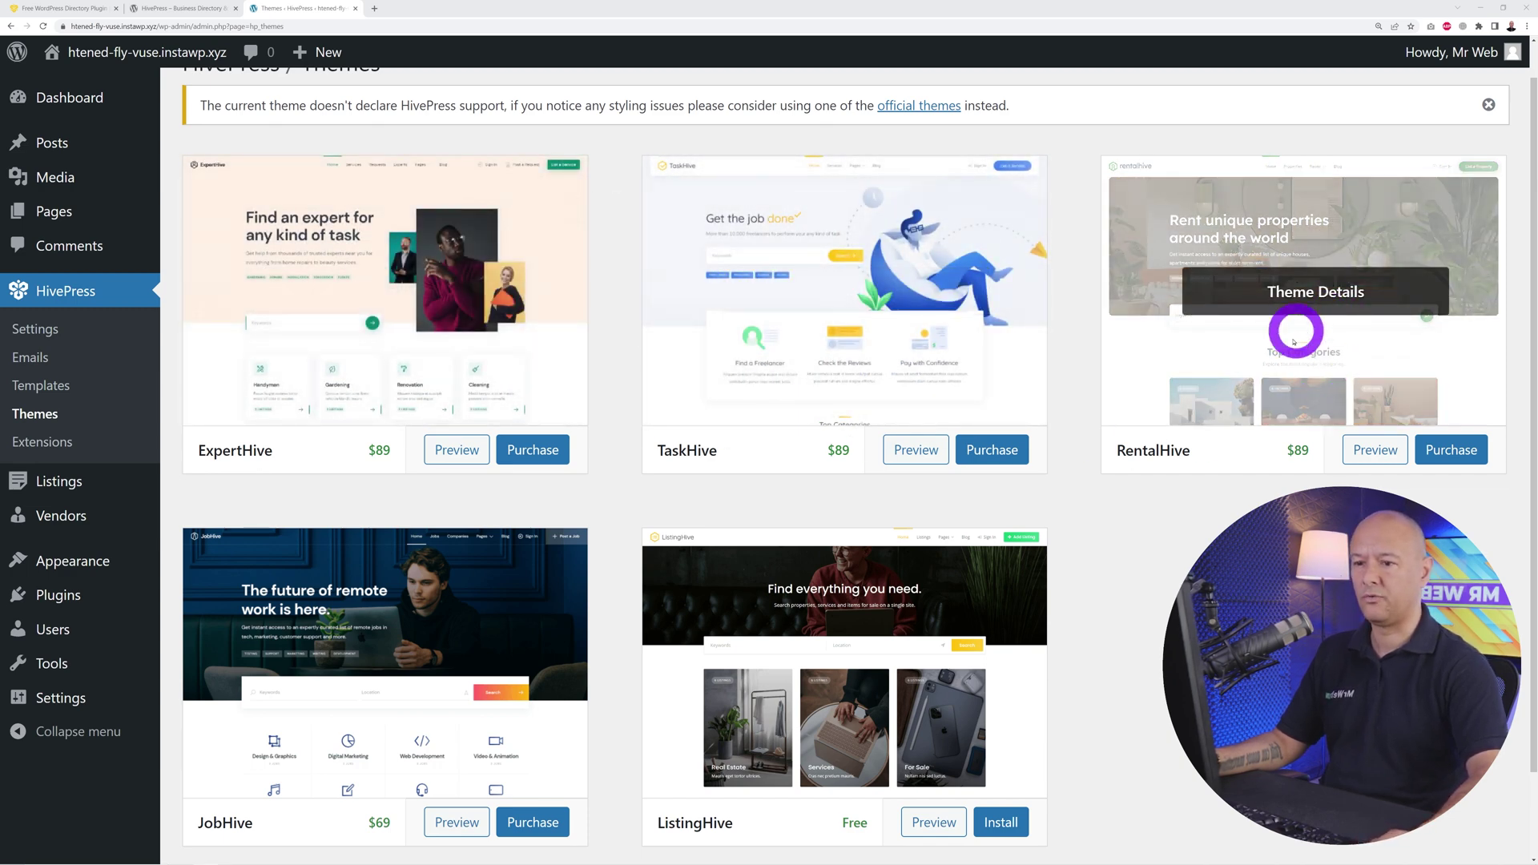
scroll(1313, 333, "down", 2)
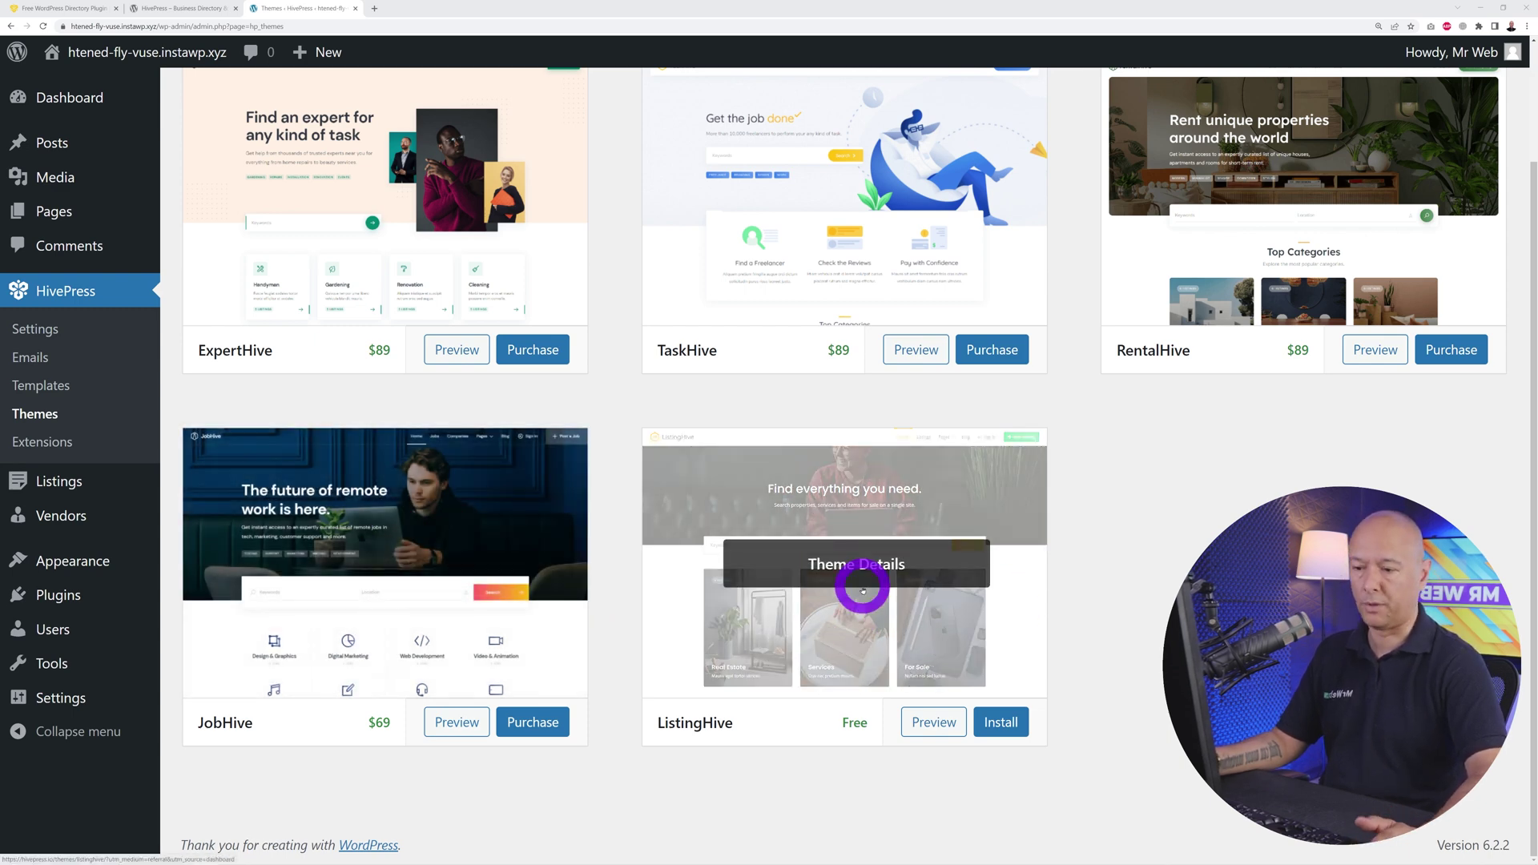
Install and activate the free ListingHive theme, then go to the hivepress.io Themes catalogue.
left_click(1004, 723)
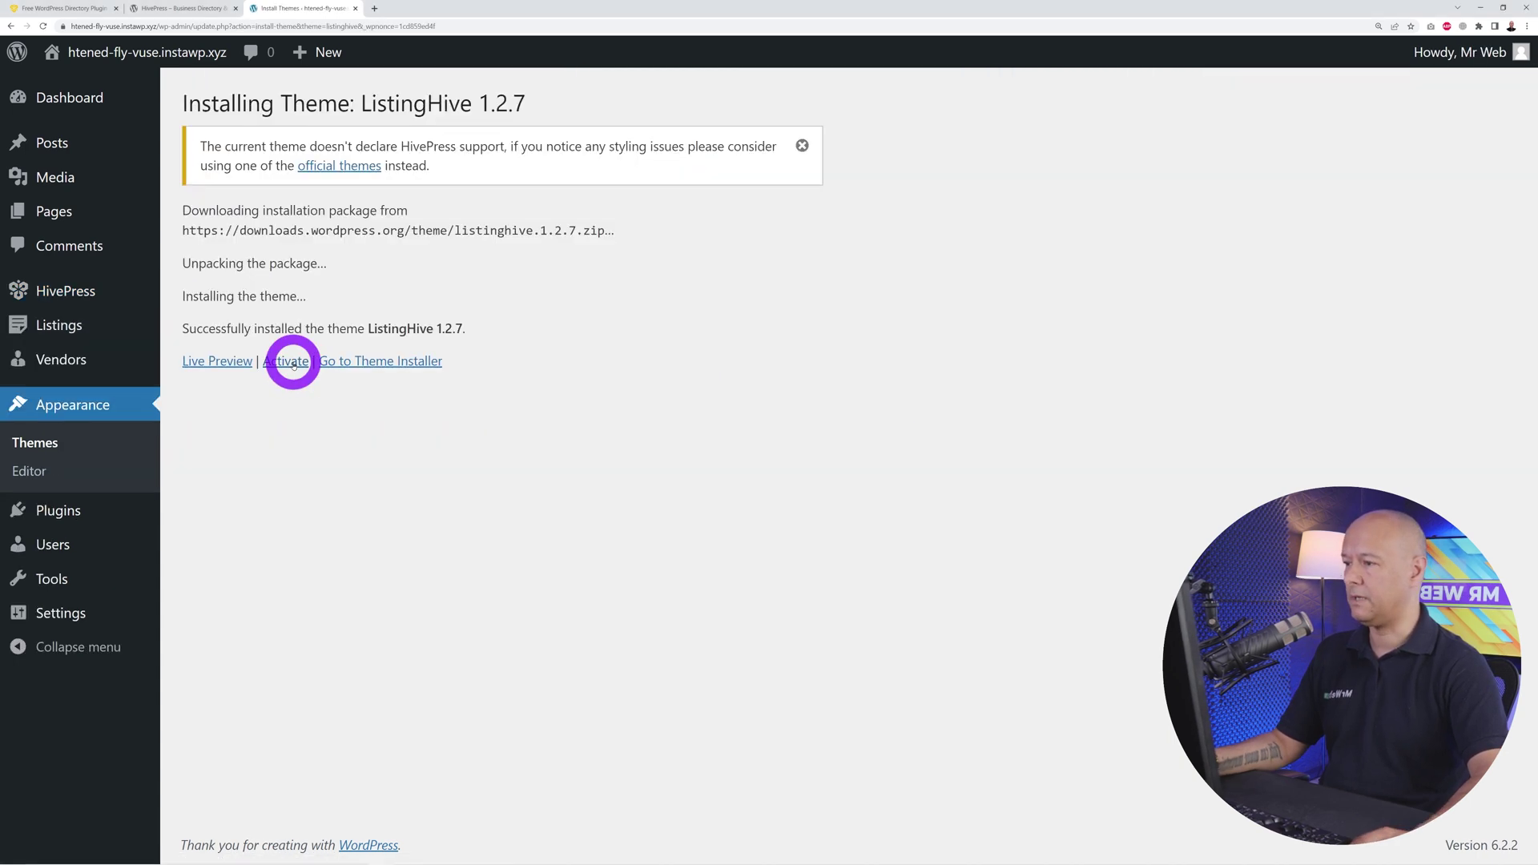
left_click(290, 357)
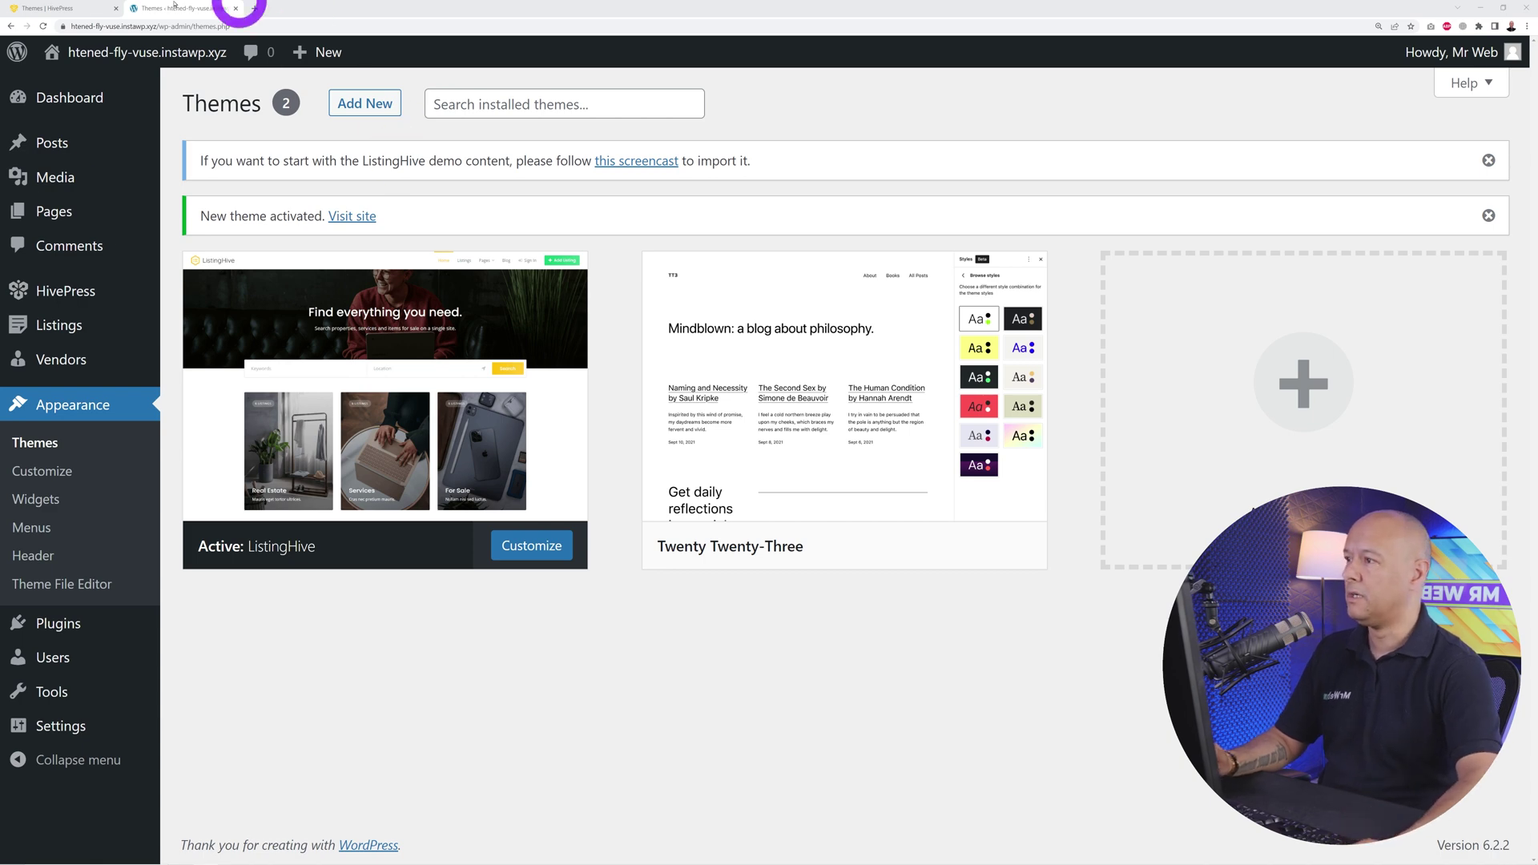
left_click(24, 8)
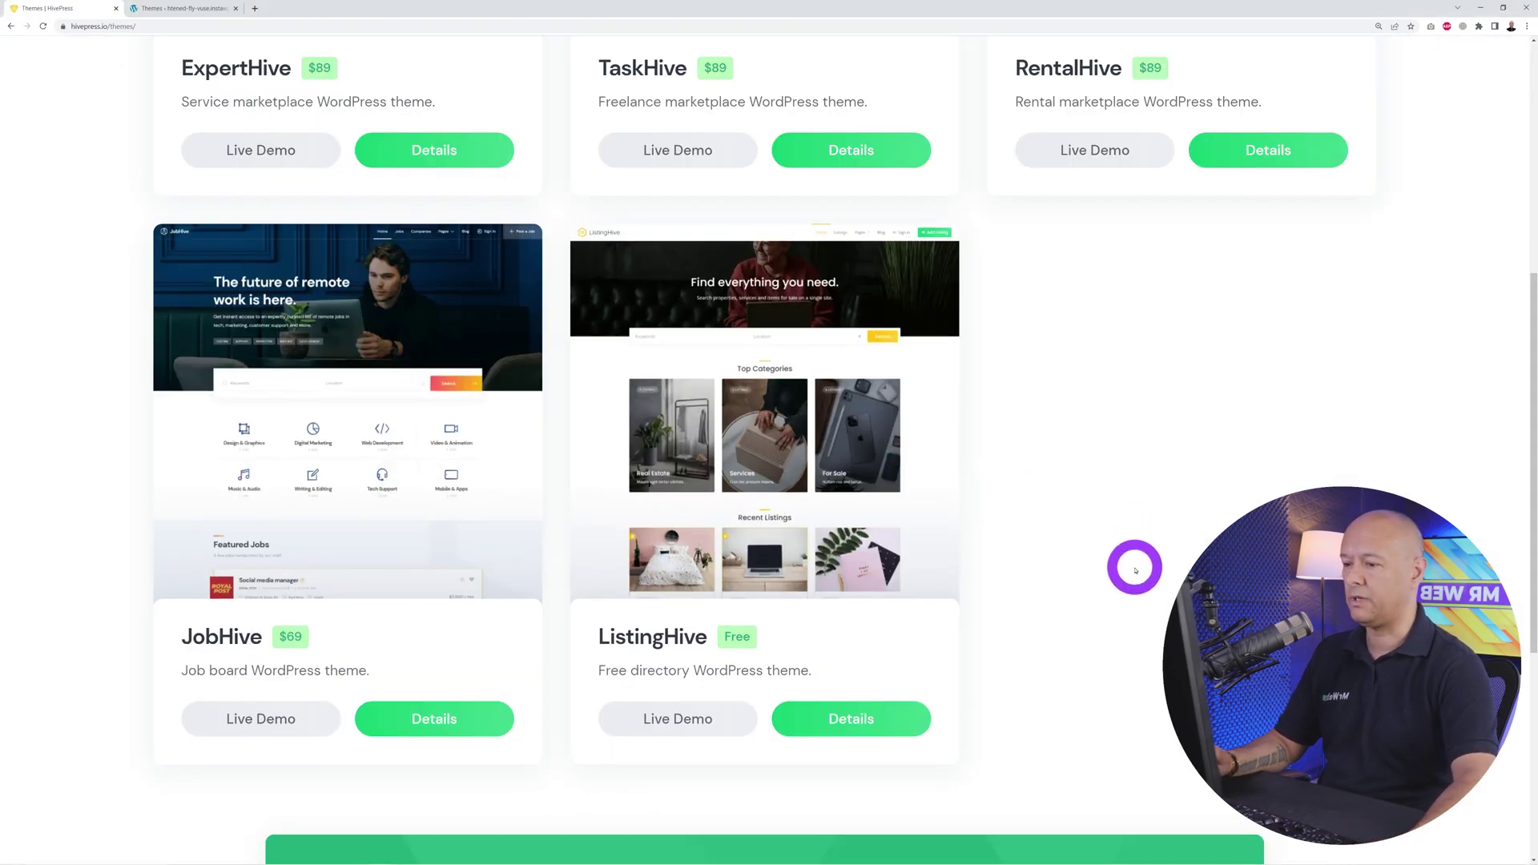
Browse the ListingHive live demo listings, then return to the WordPress Themes admin page.
left_click(699, 713)
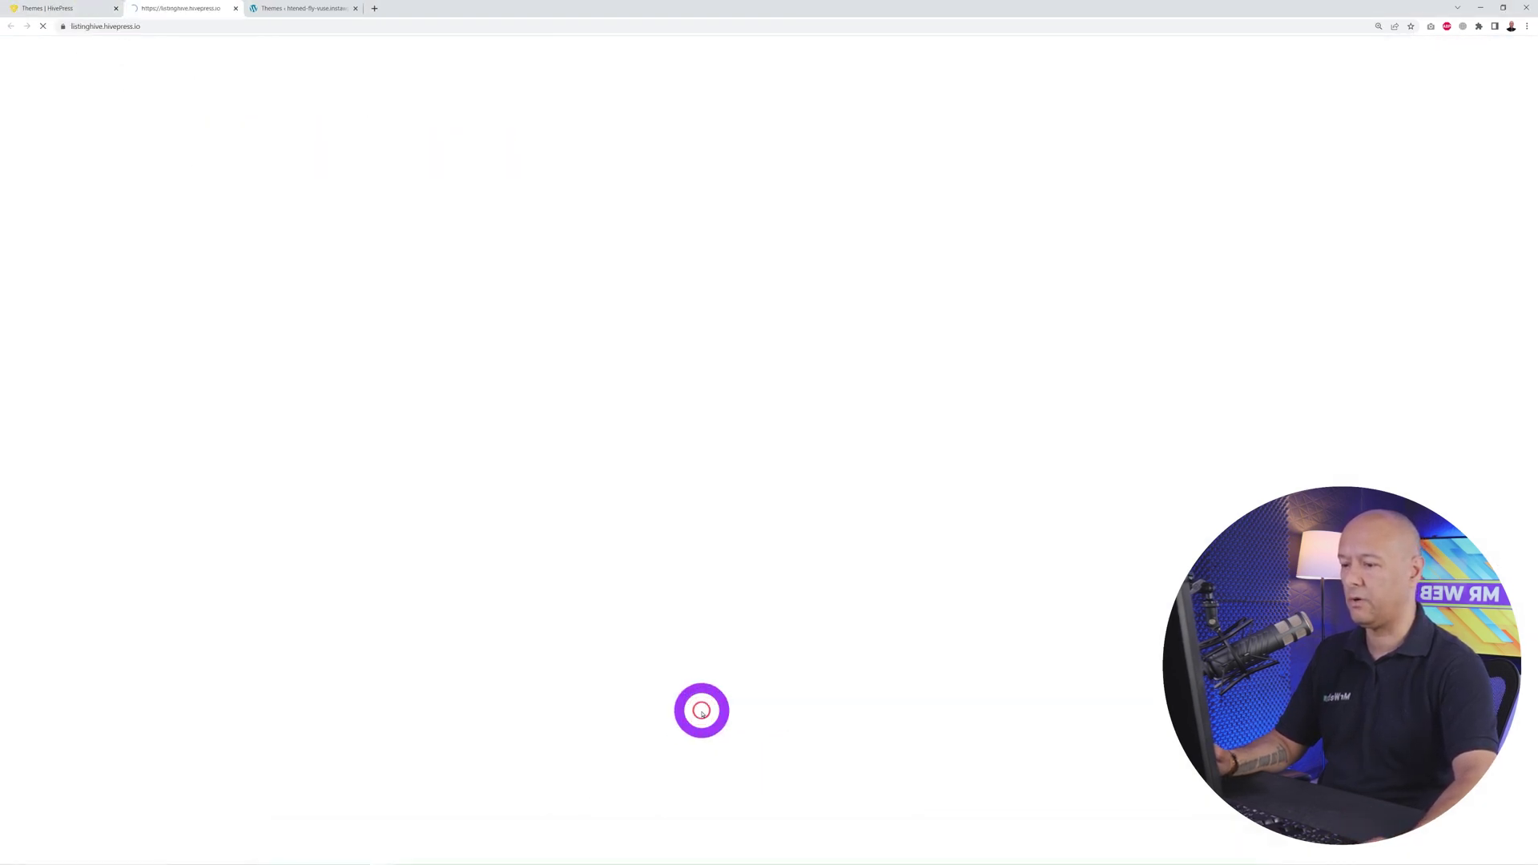
scroll(762, 676, "down", 5)
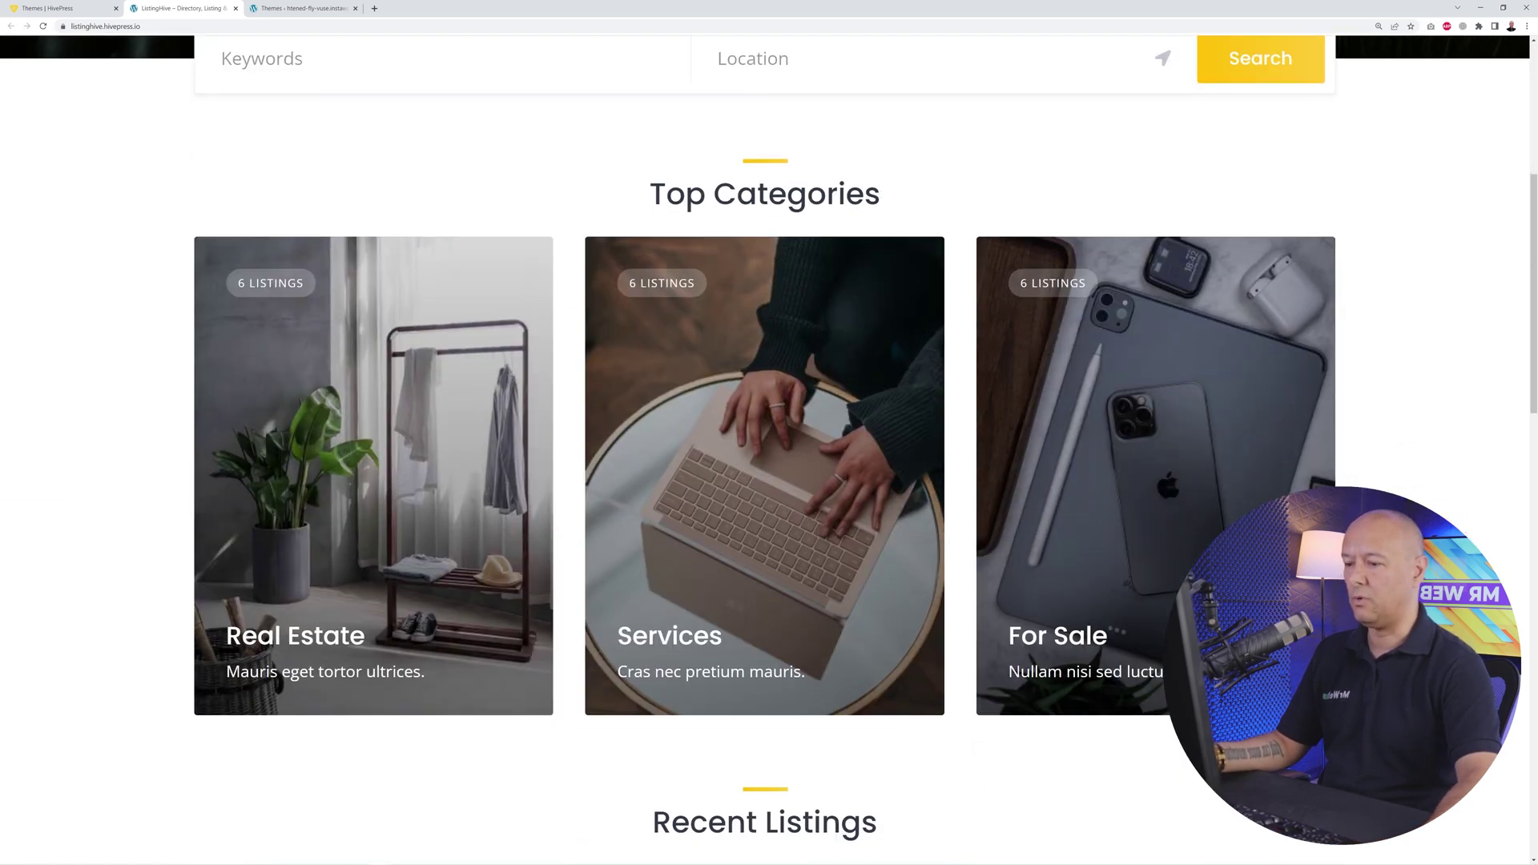
scroll(762, 480, "down", 15)
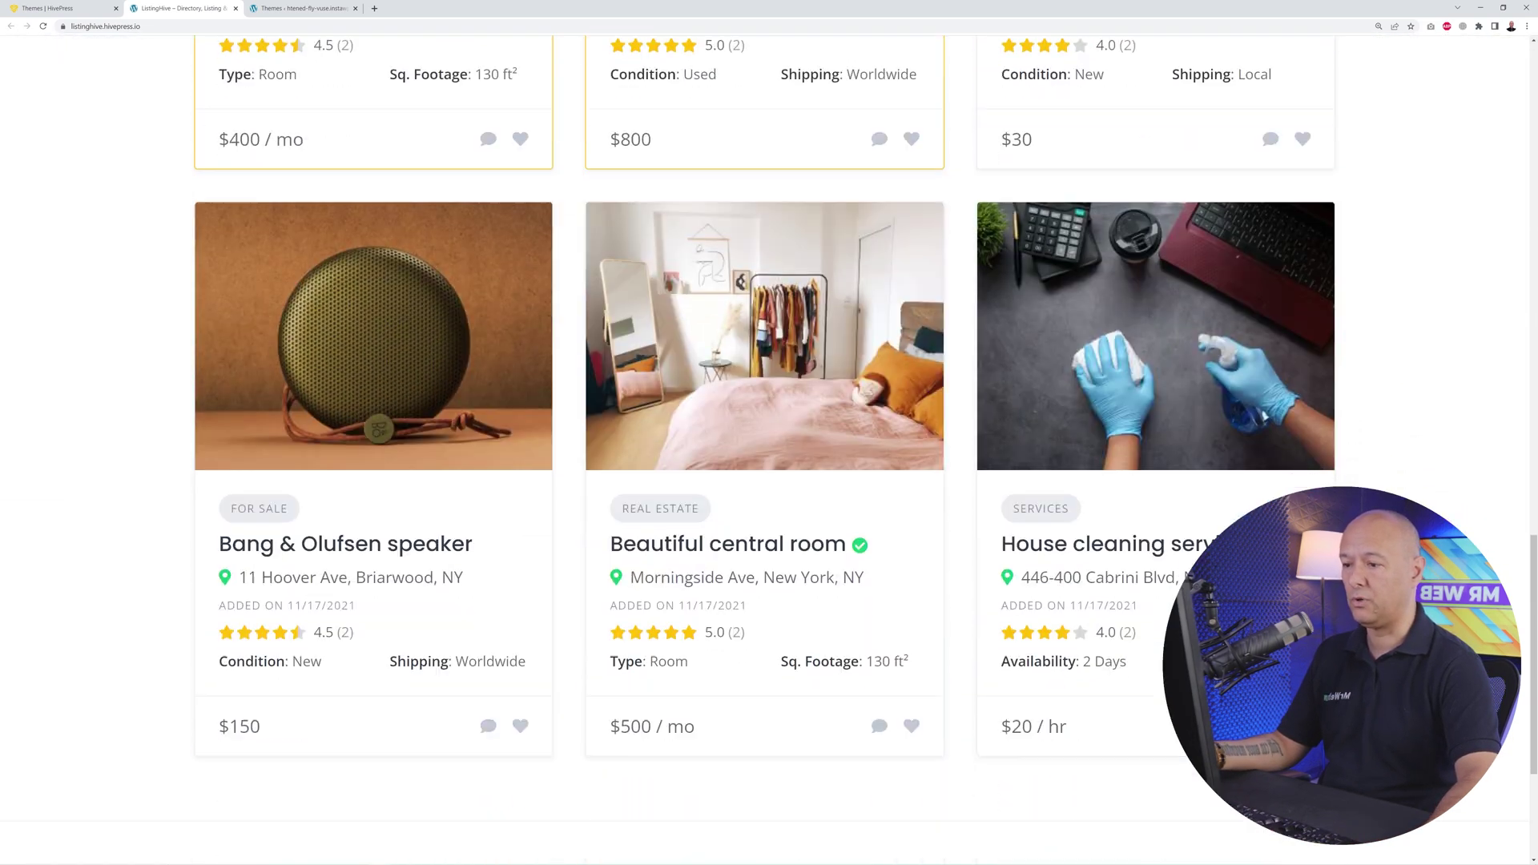
scroll(762, 481, "down", 7)
scroll(762, 481, "up", 20)
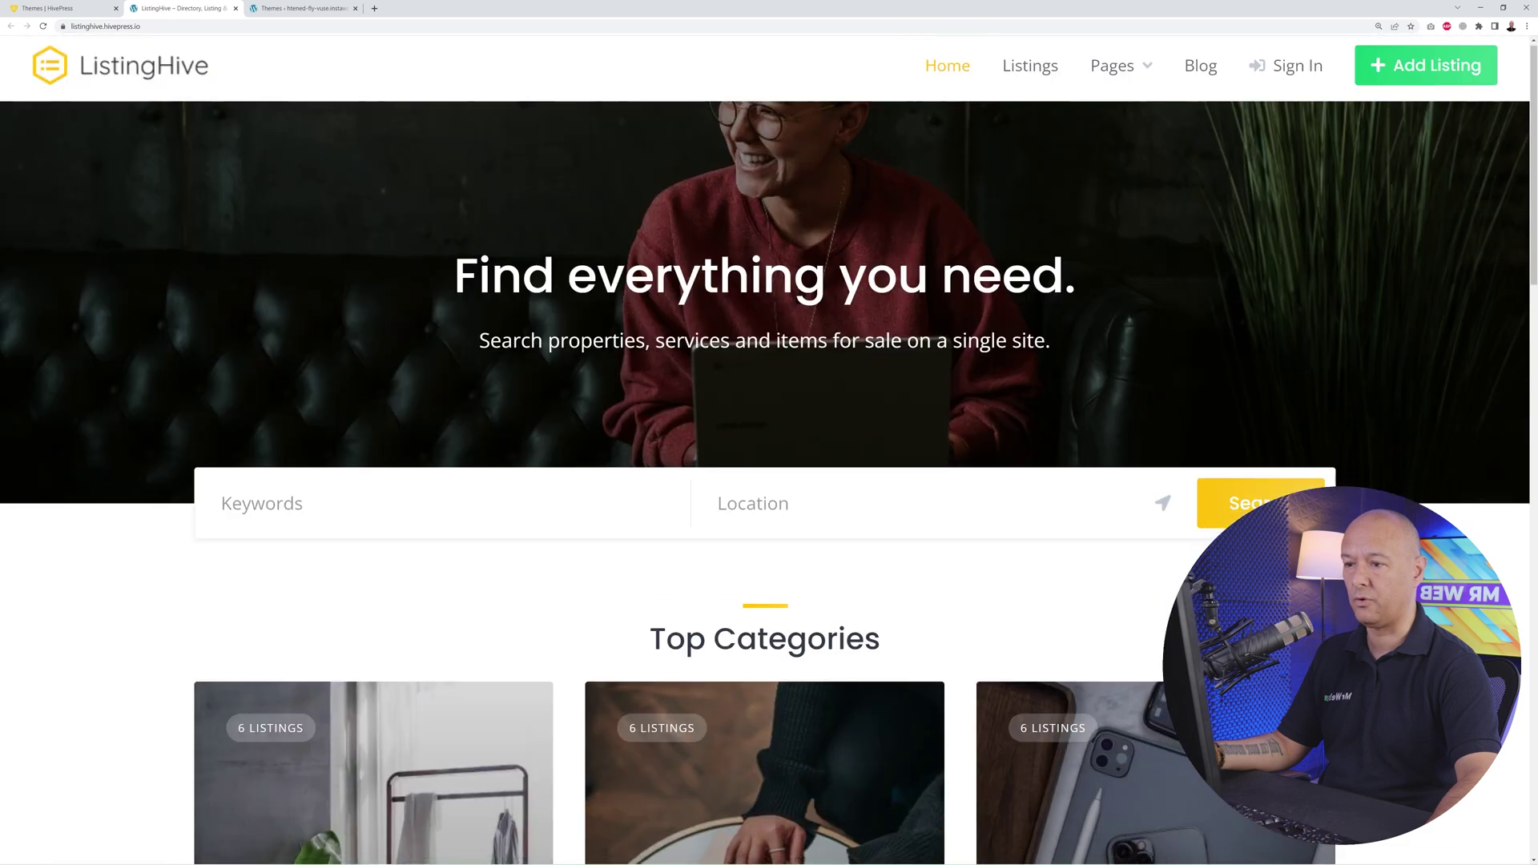
scroll(762, 481, "down", 1)
scroll(762, 480, "up", 1)
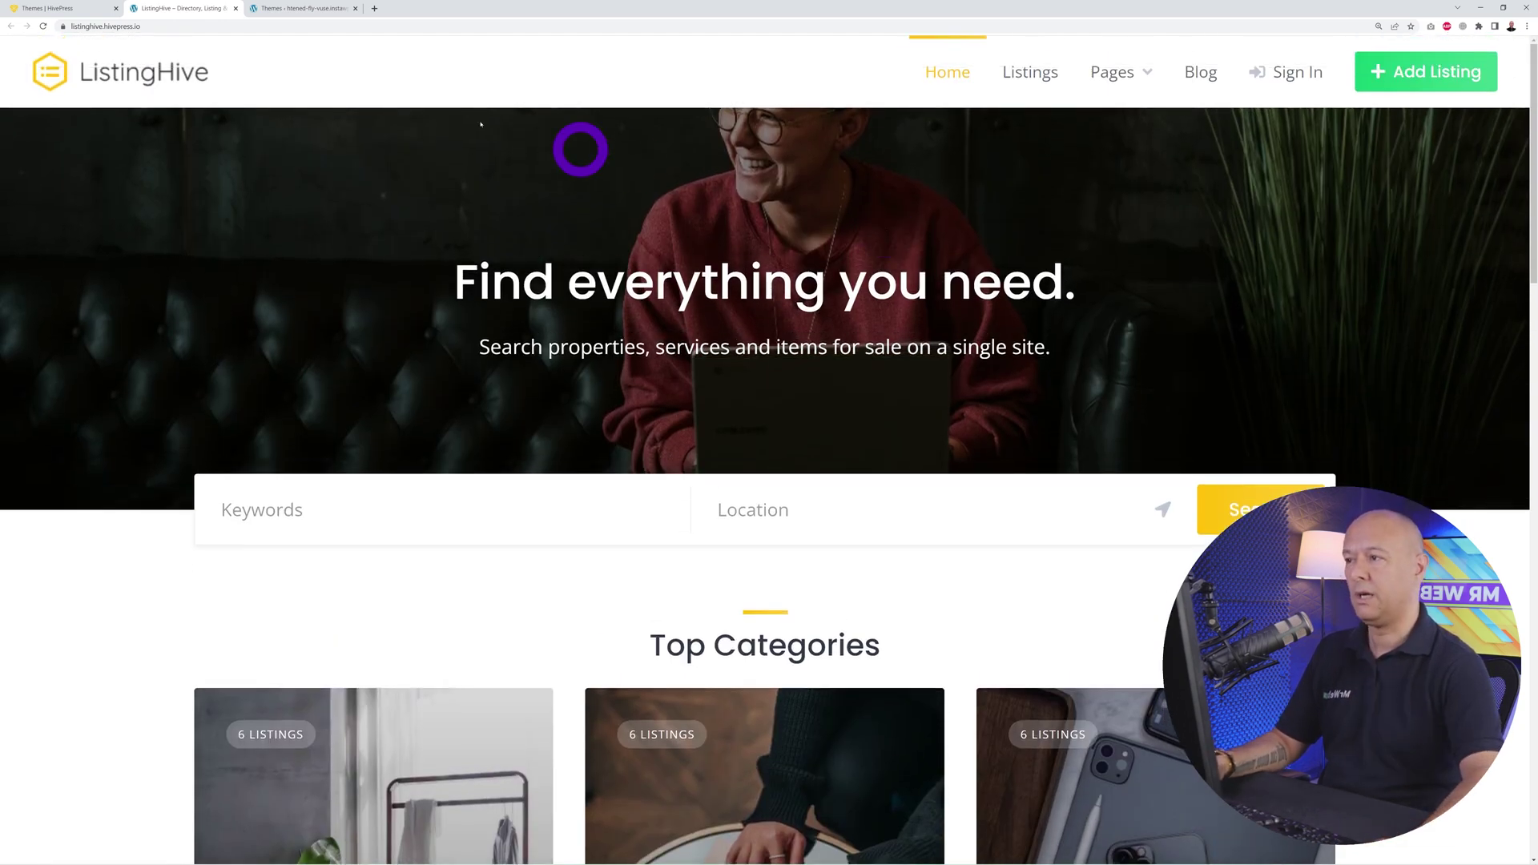
left_click(306, 9)
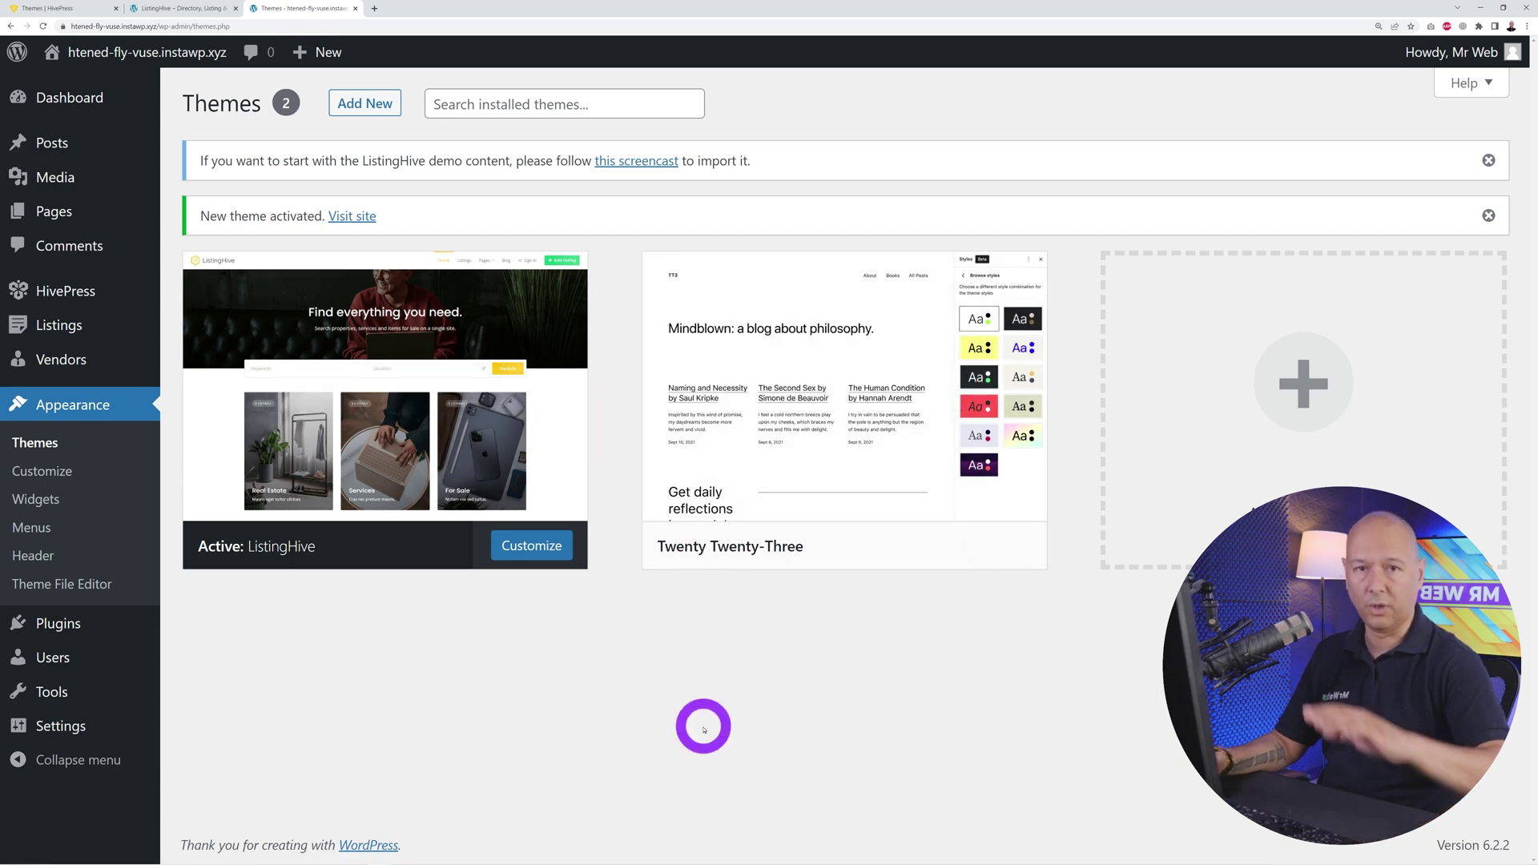
Open the 'How to import ListingHive demo content' guide and save its demo content files.
left_click(638, 165)
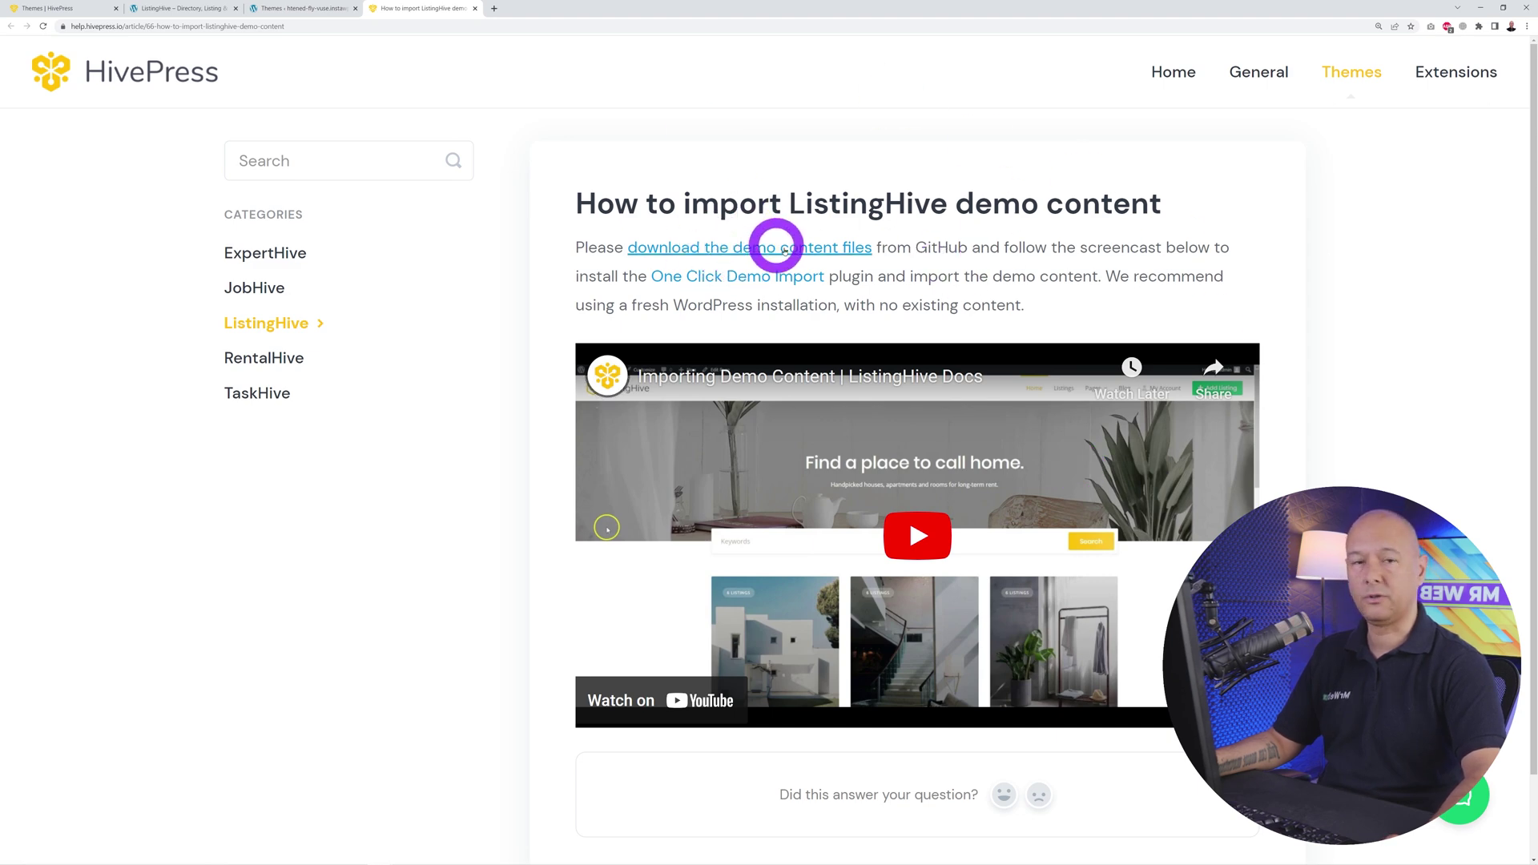
left_click(742, 255)
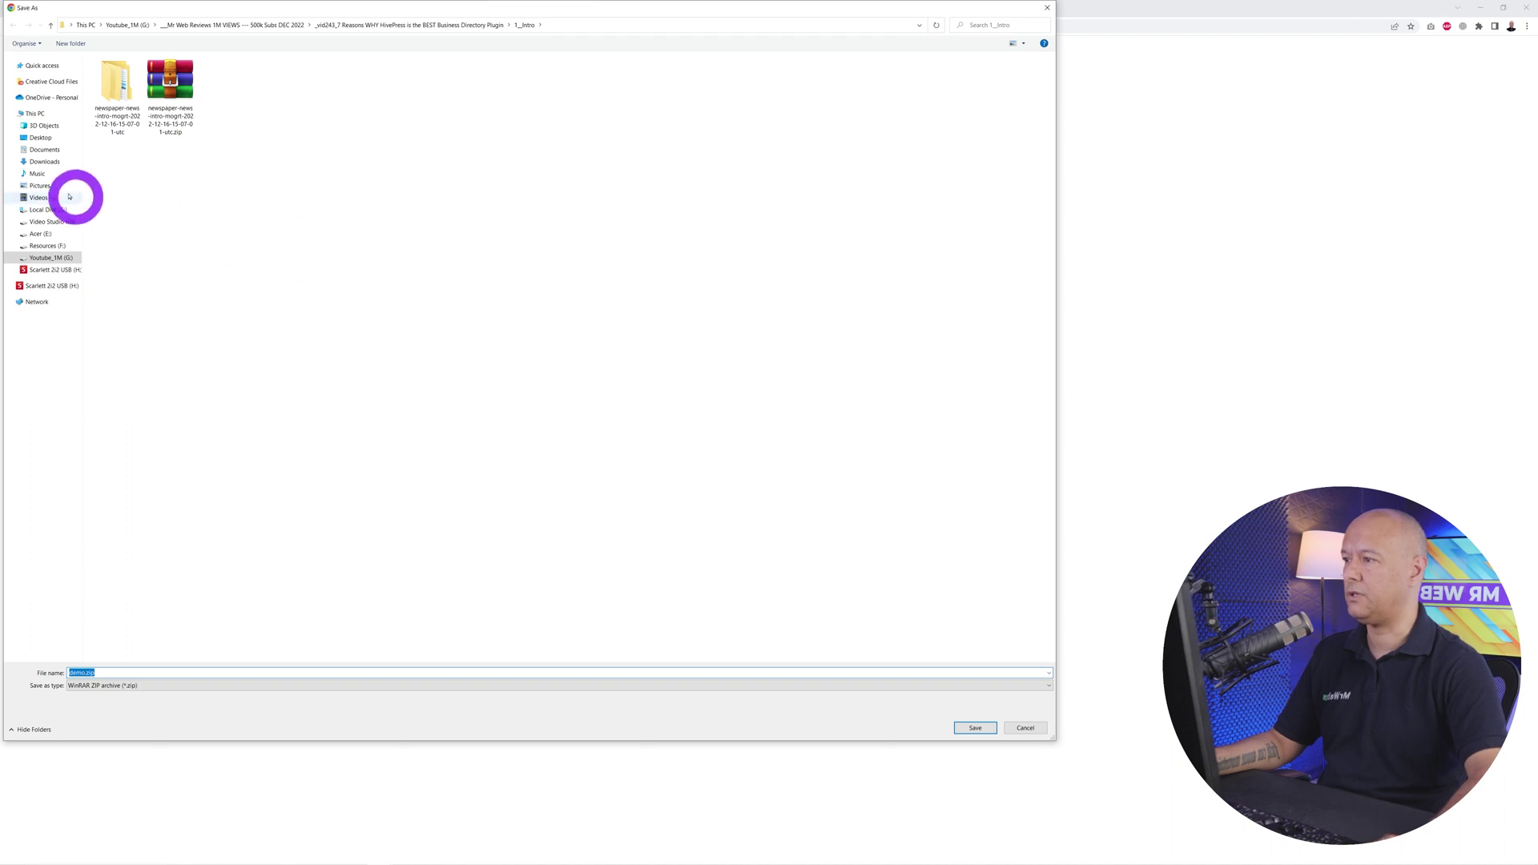
left_click(976, 728)
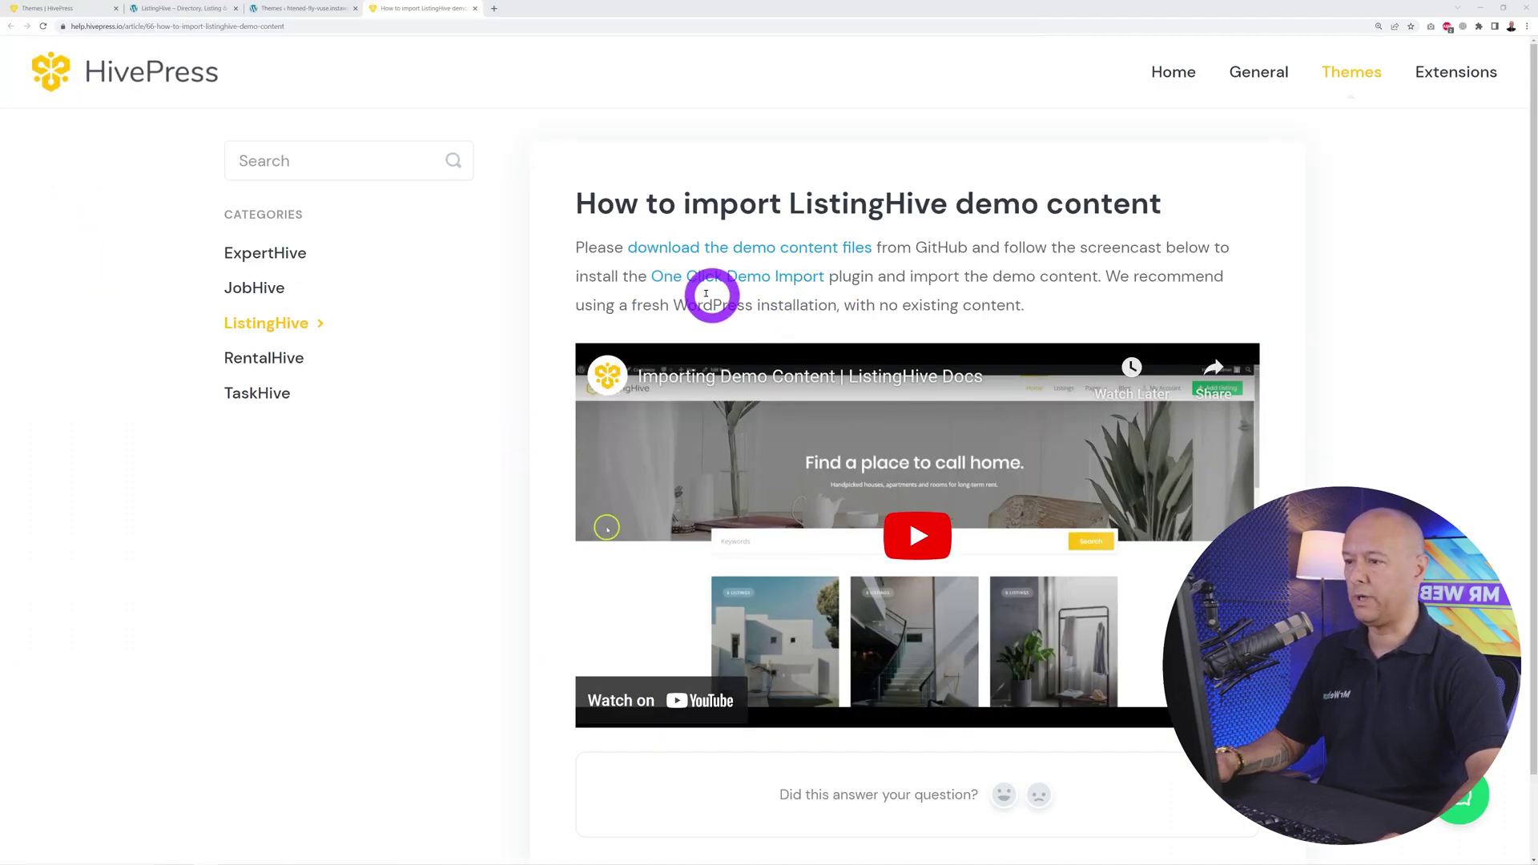
Search the plugin directory for One Click Demo Import, then install and activate version 3.1.2.
left_click(317, 11)
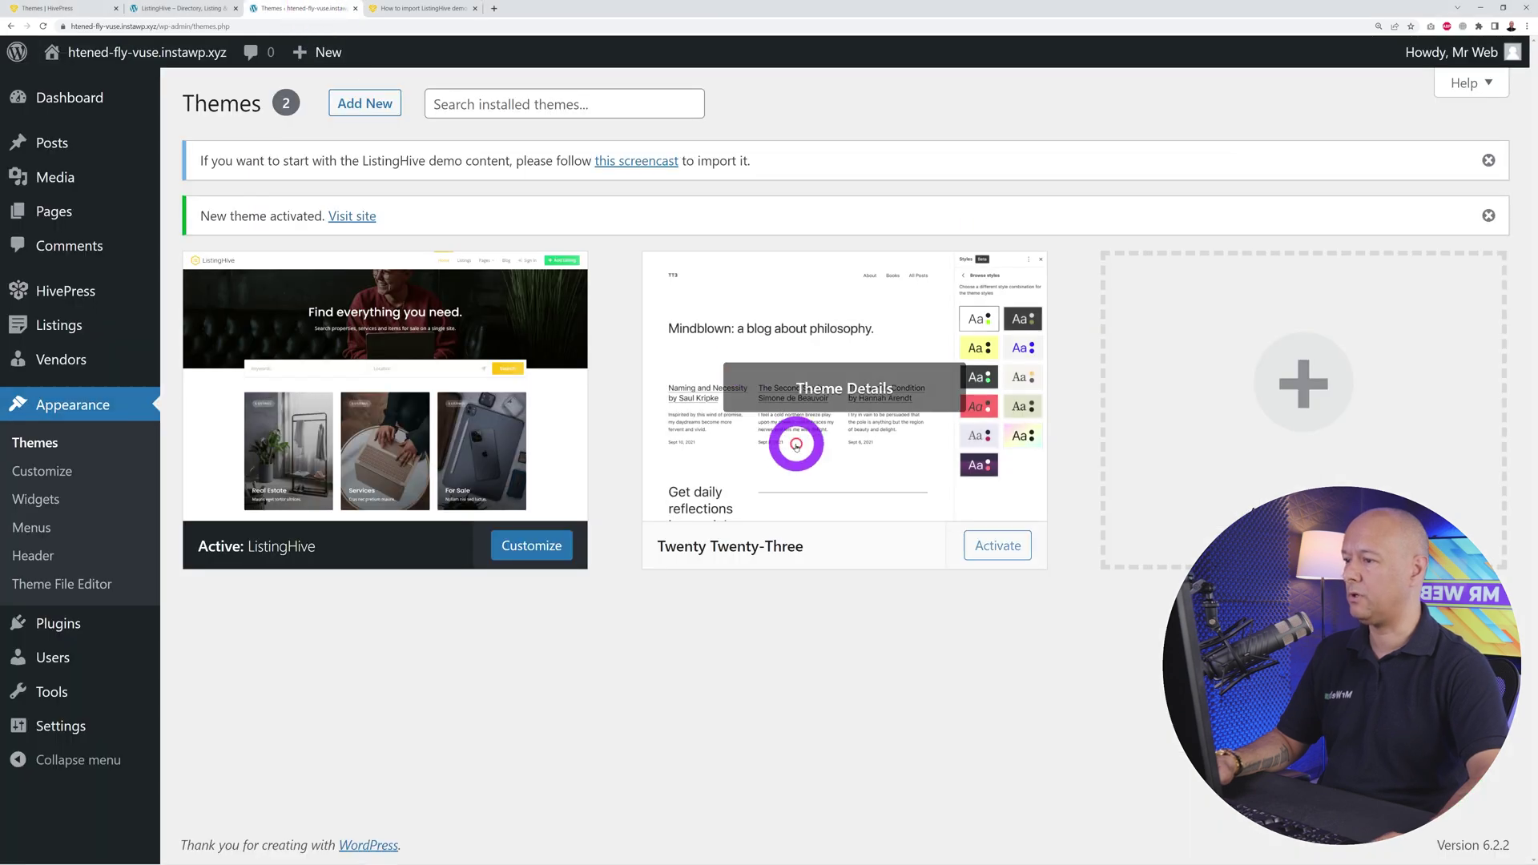
mouse_move(71, 630)
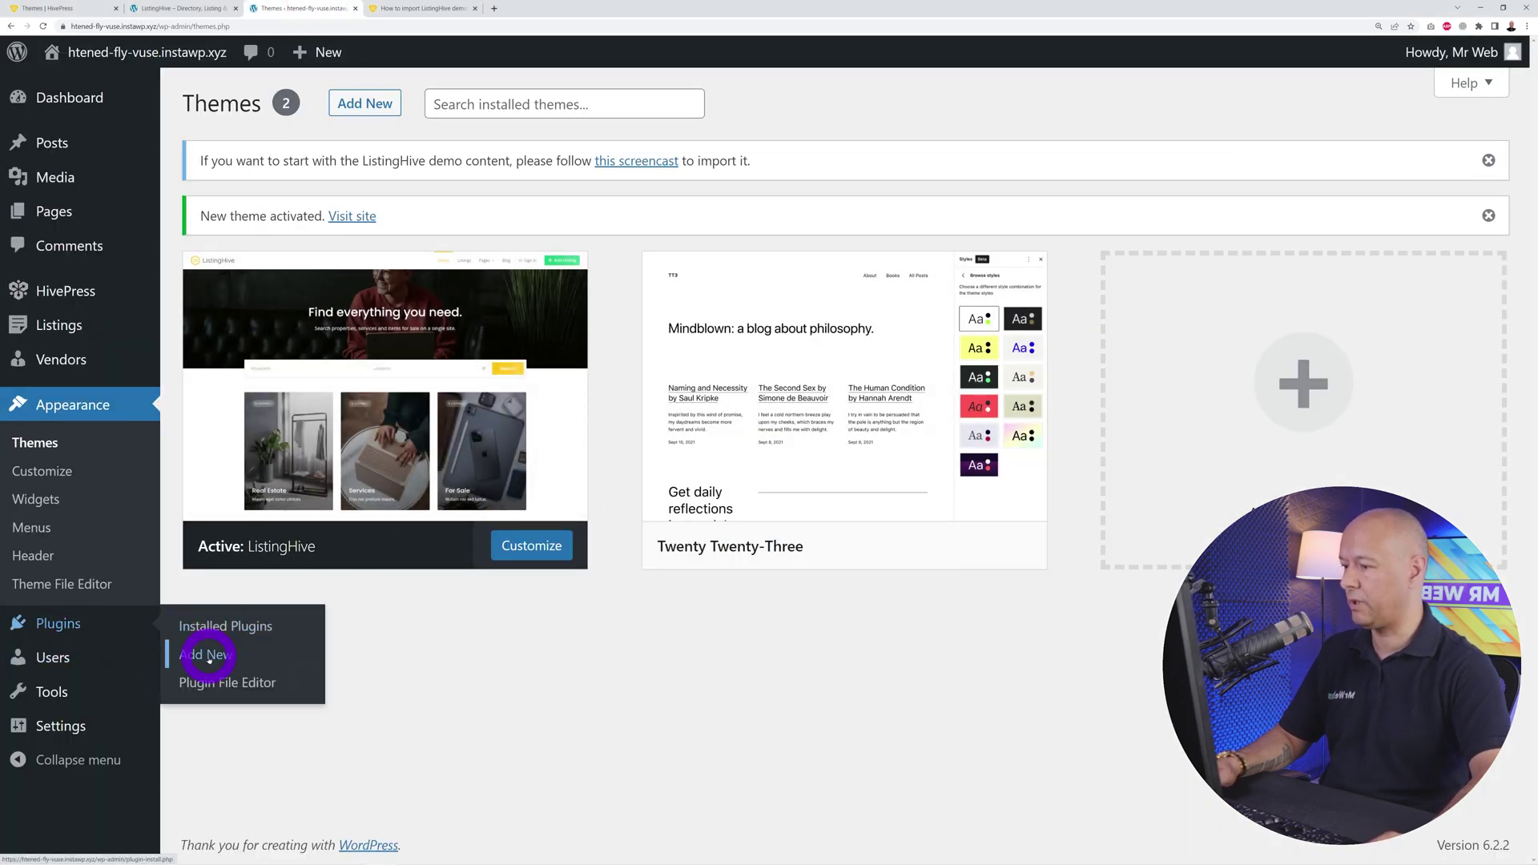
left_click(213, 654)
left_click(1304, 222)
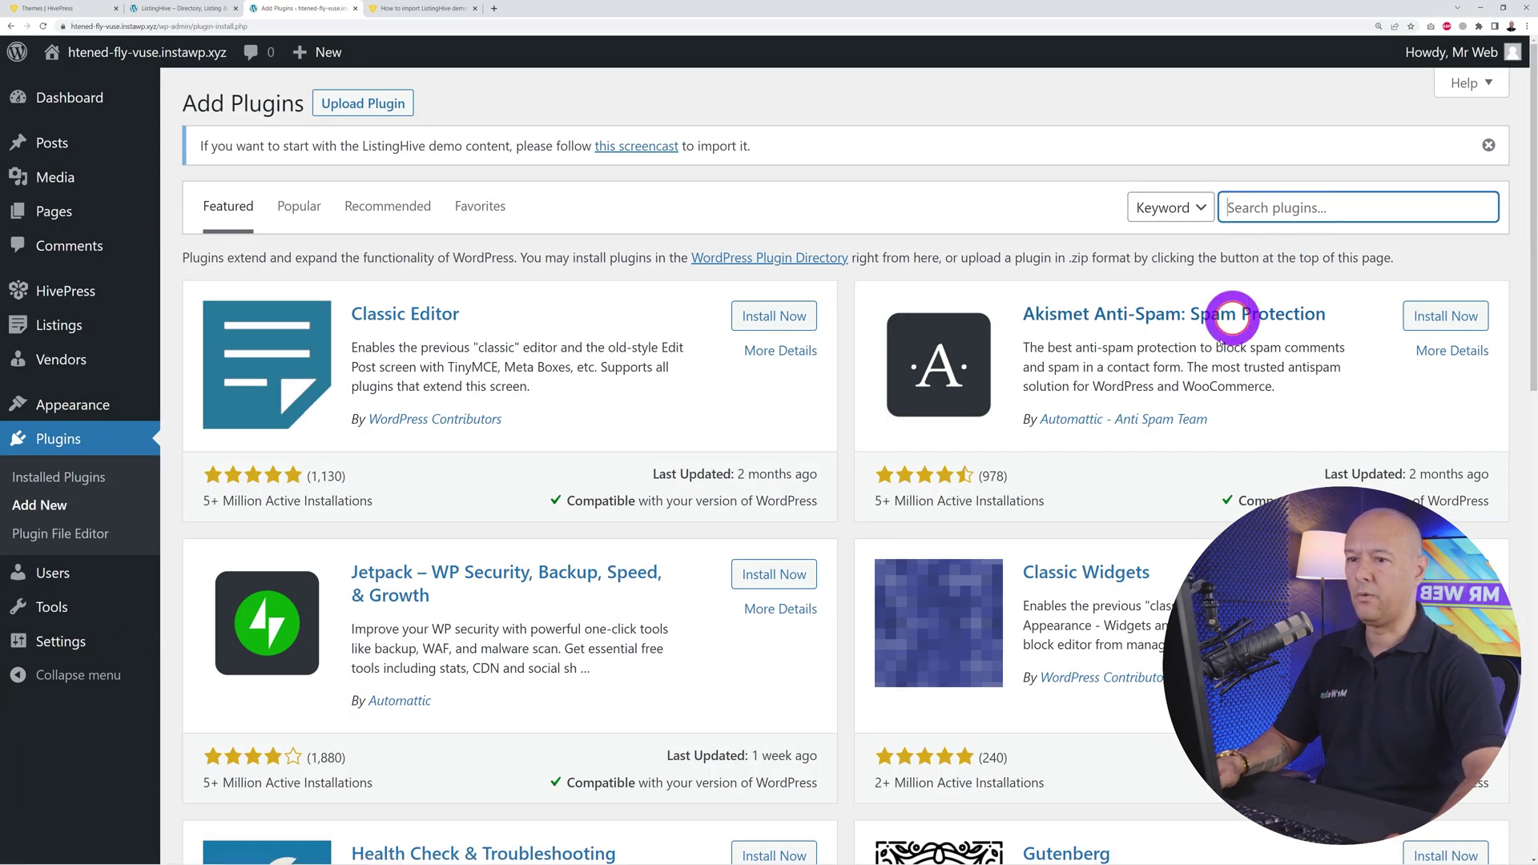
type("One Click Demo Import")
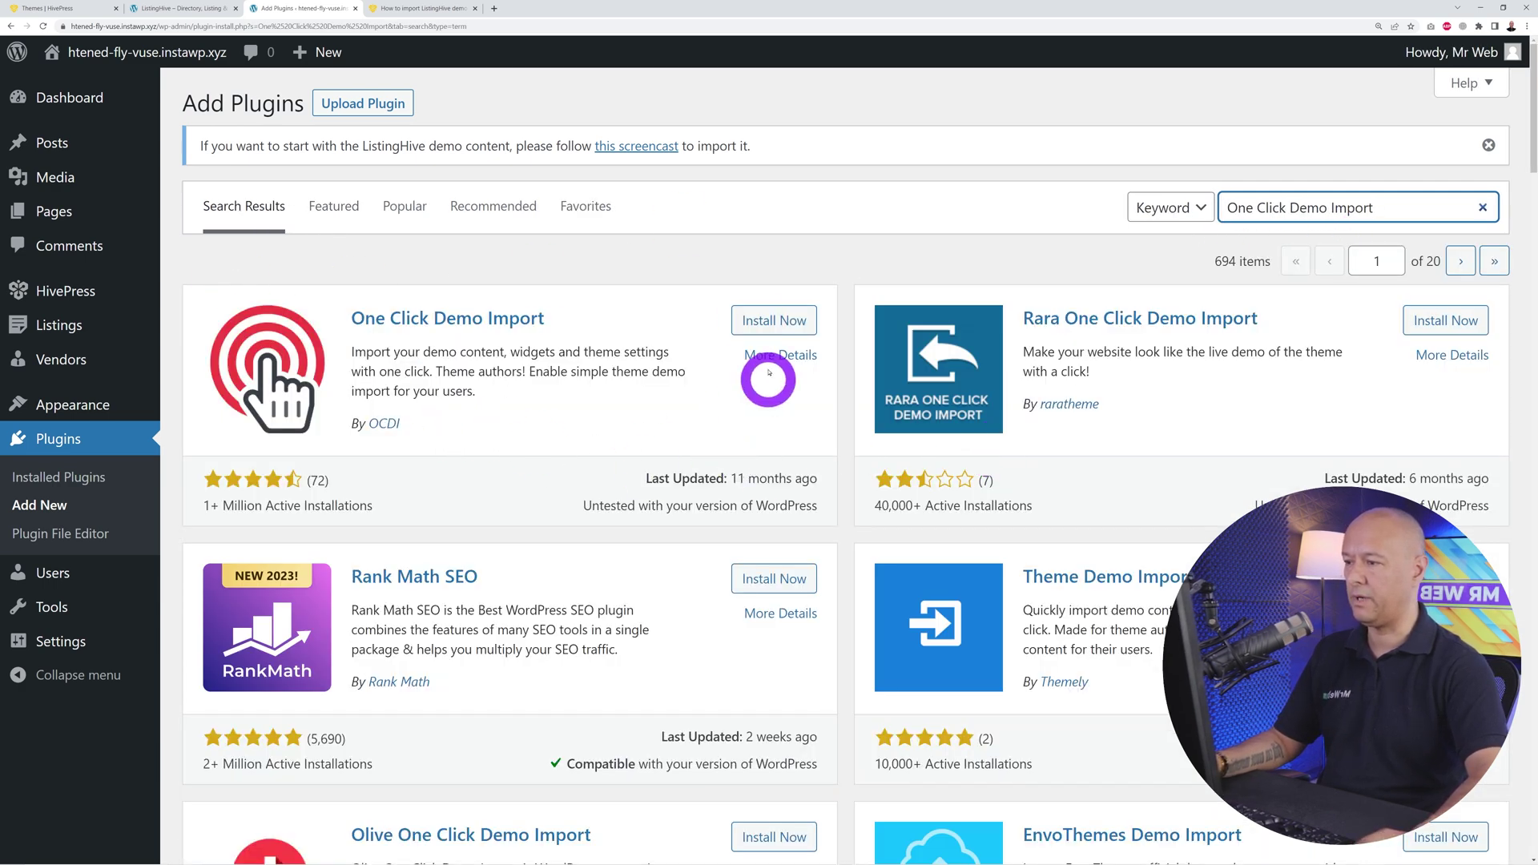
left_click(757, 320)
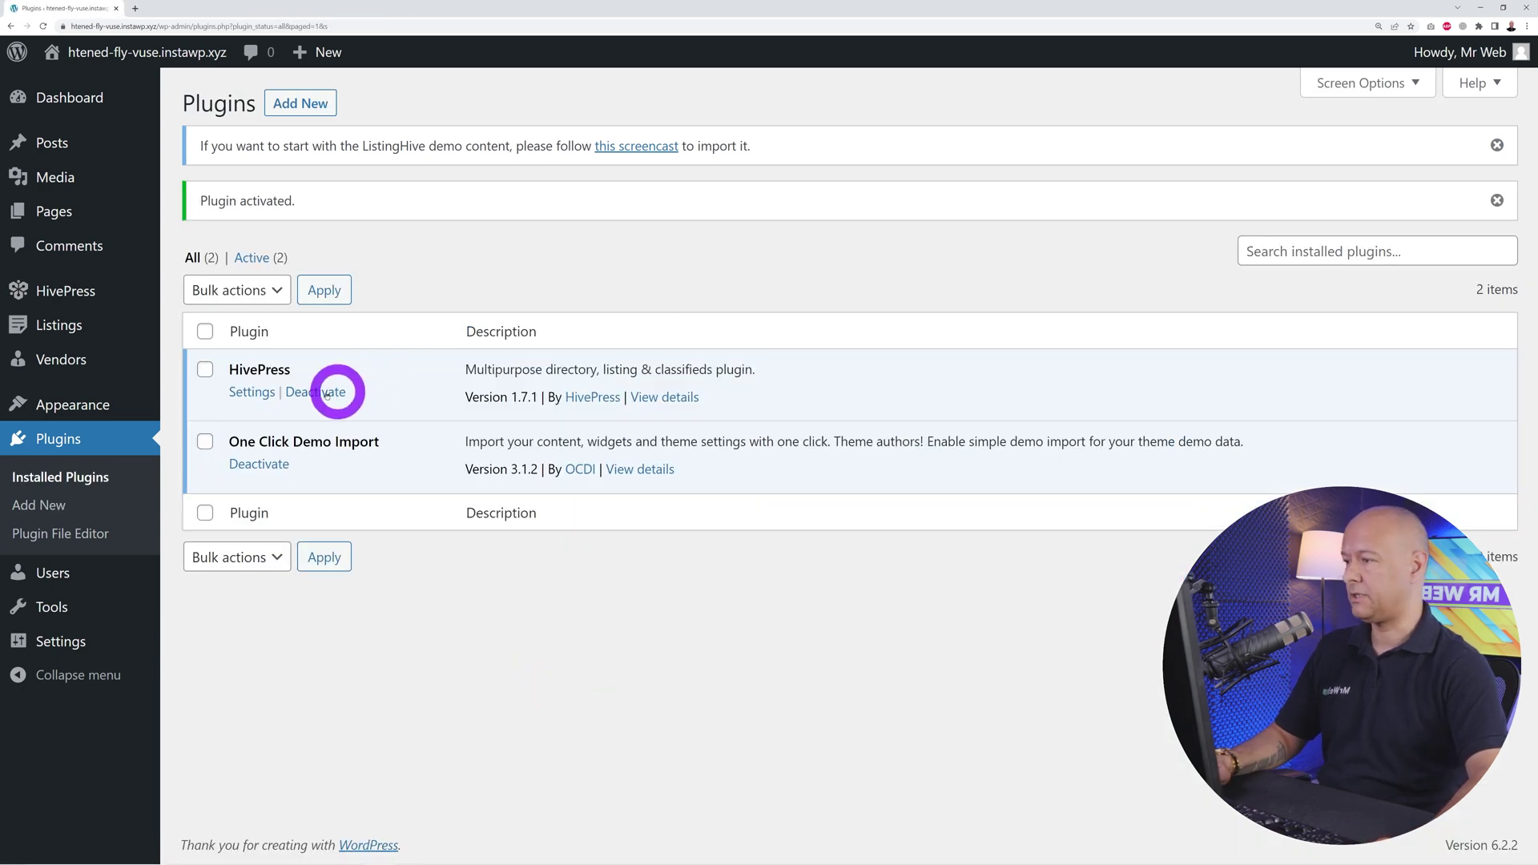
mouse_move(94, 410)
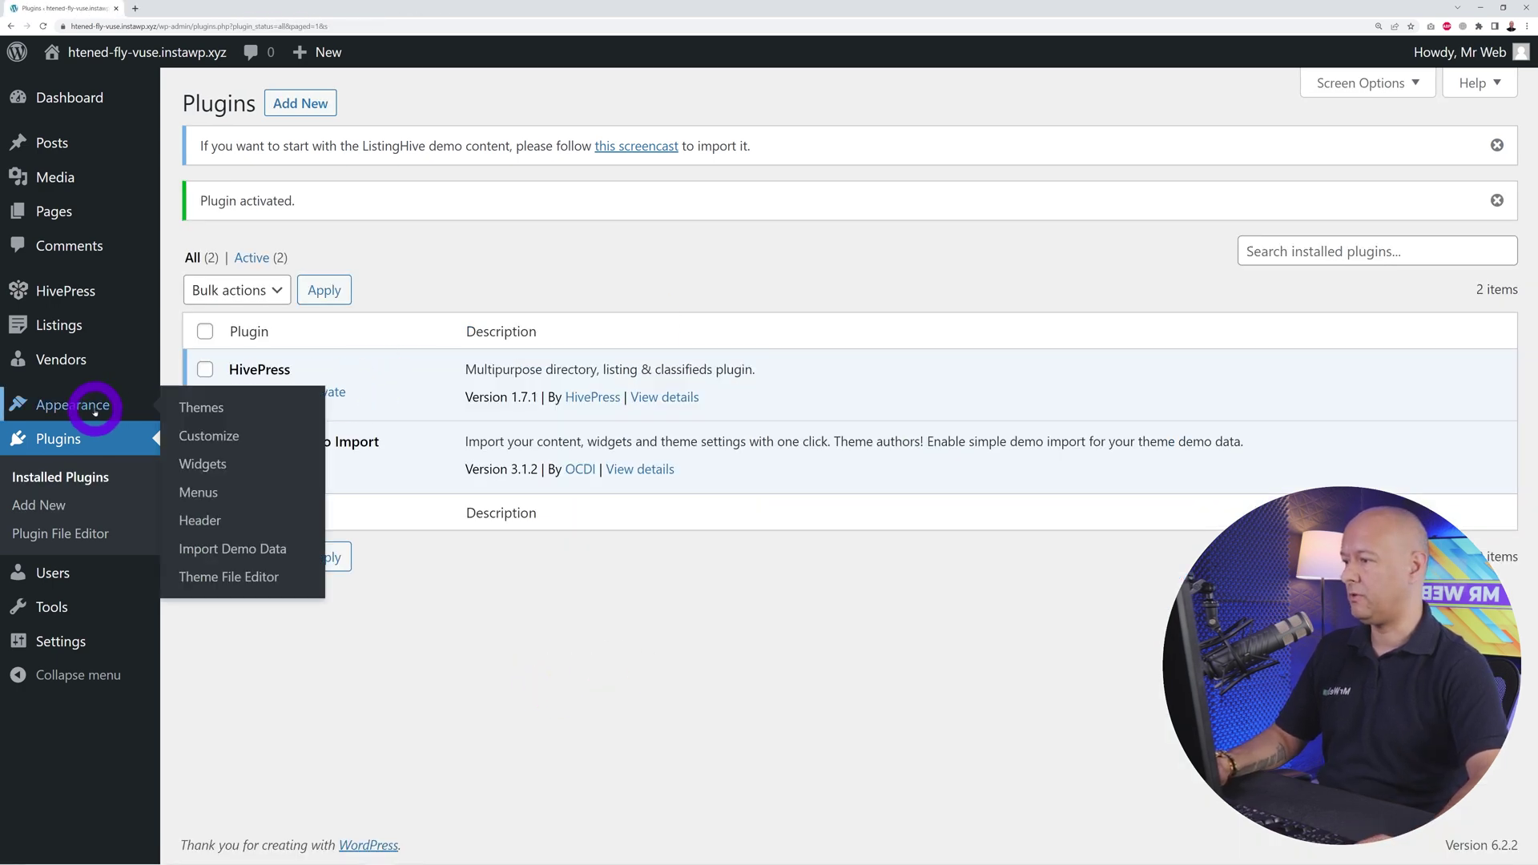
Import content.xml, widgets.wie and customizer.dat with One Click Demo Import until it reports Import Complete.
left_click(247, 551)
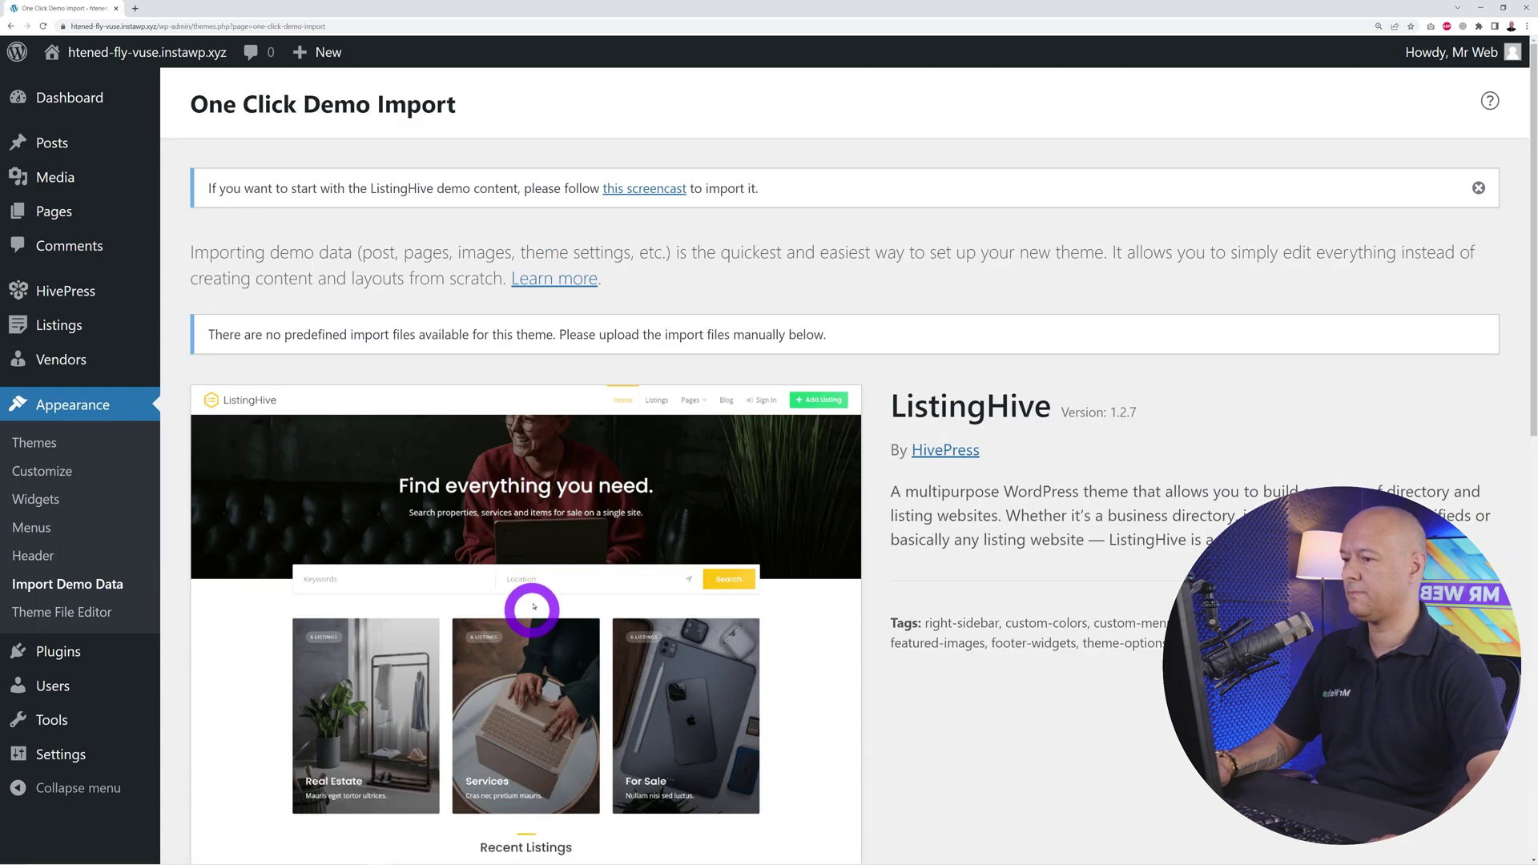
scroll(934, 481, "down", 7)
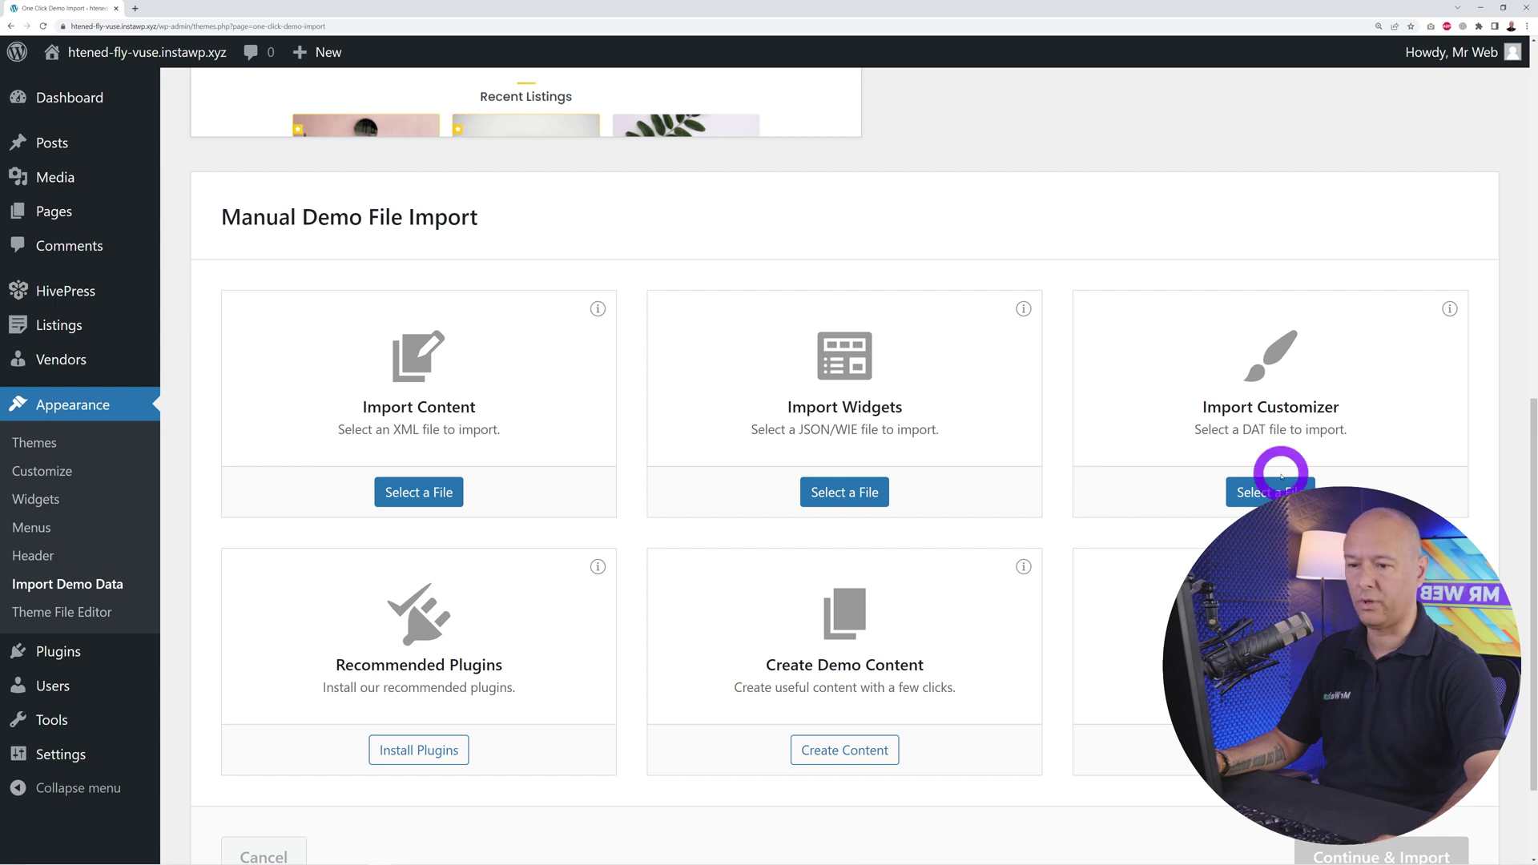
left_click(436, 492)
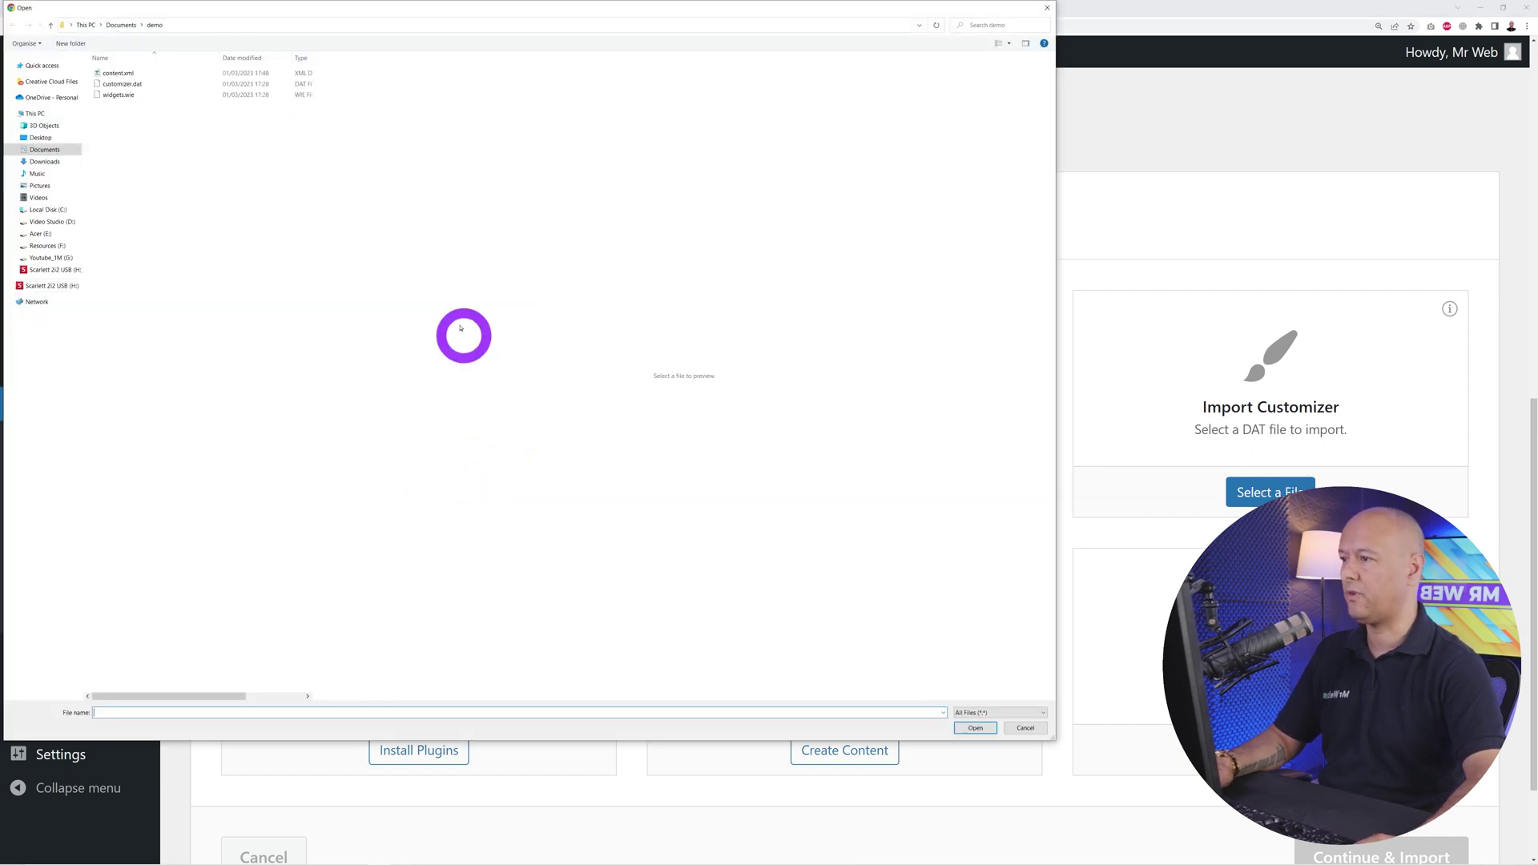
left_click(105, 74)
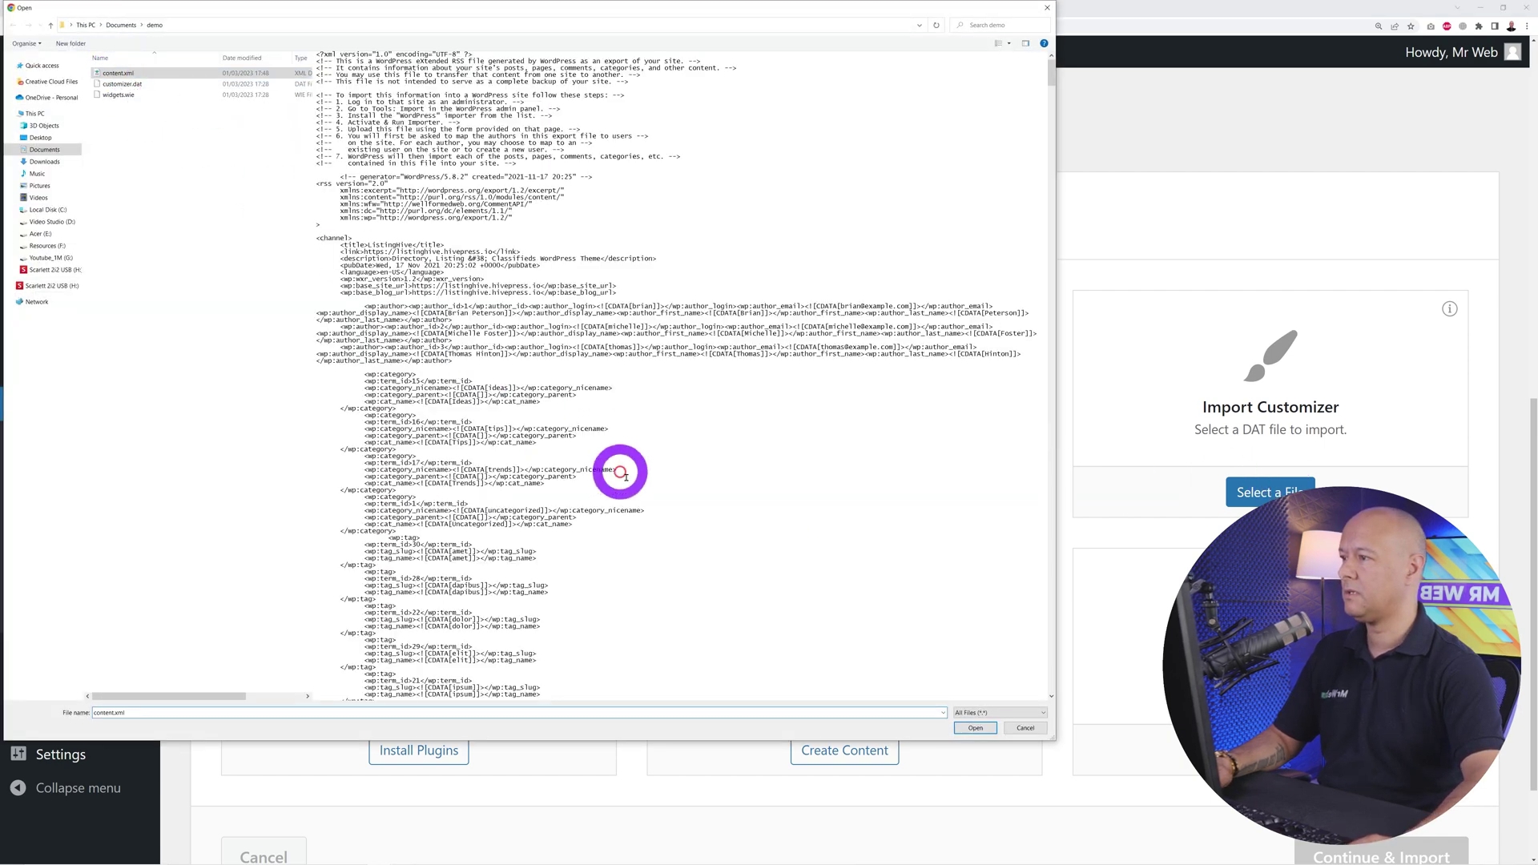
left_click(970, 727)
left_click(864, 495)
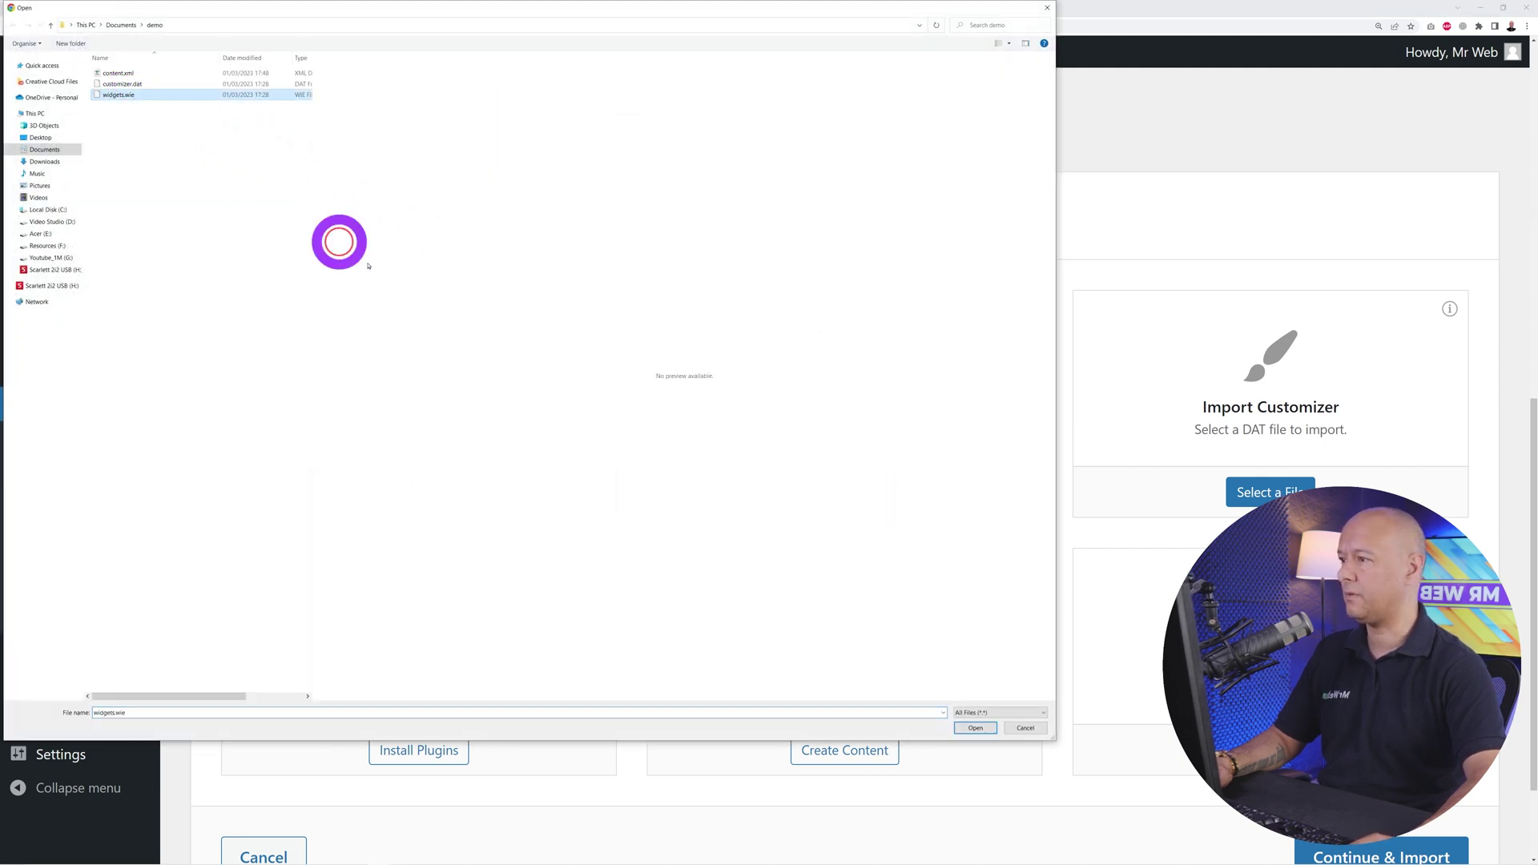
left_click(974, 730)
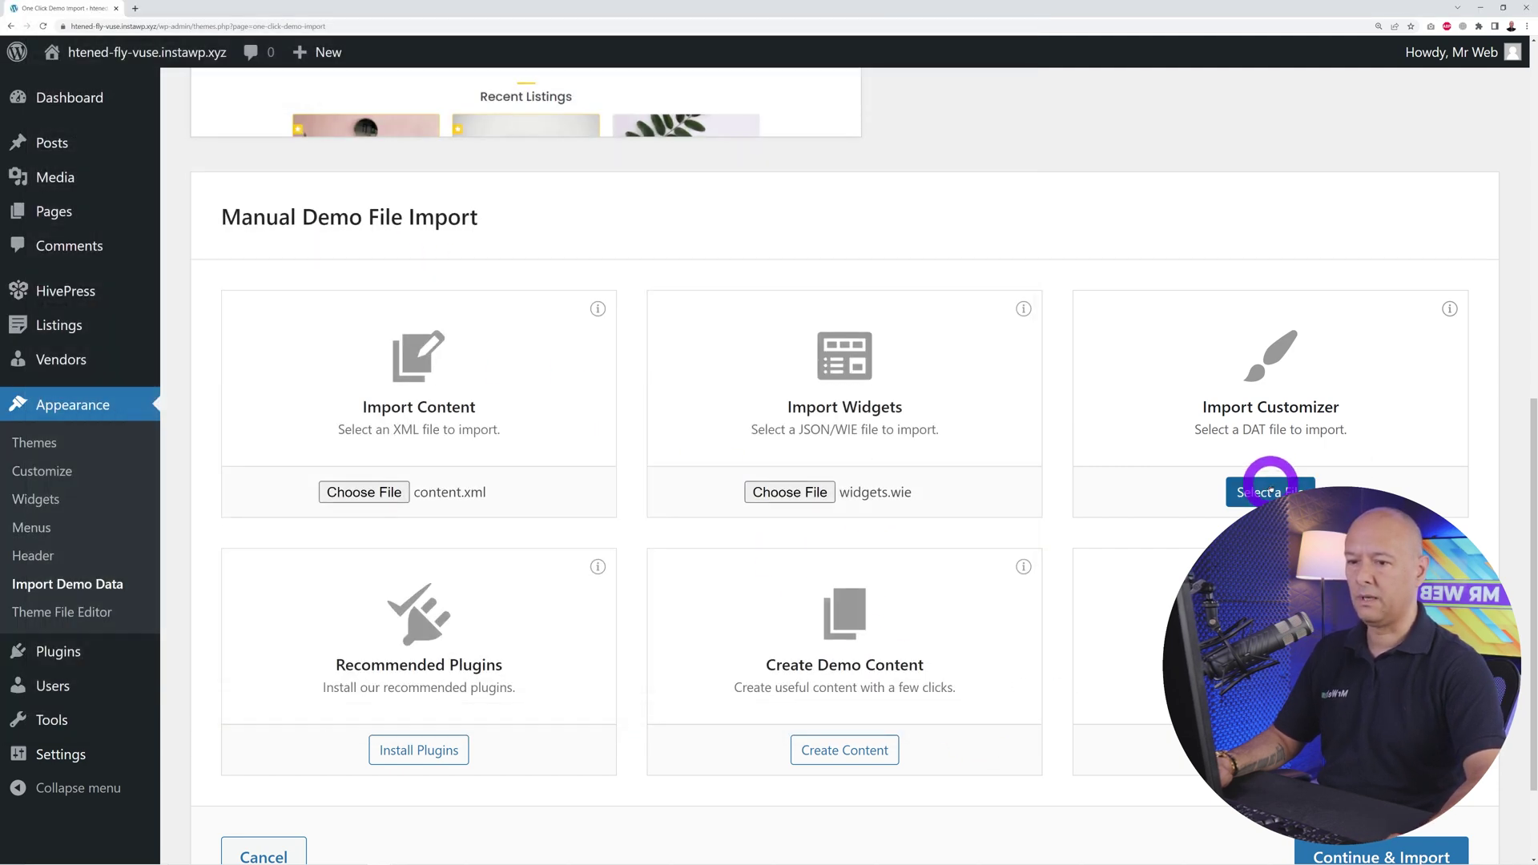
left_click(1270, 492)
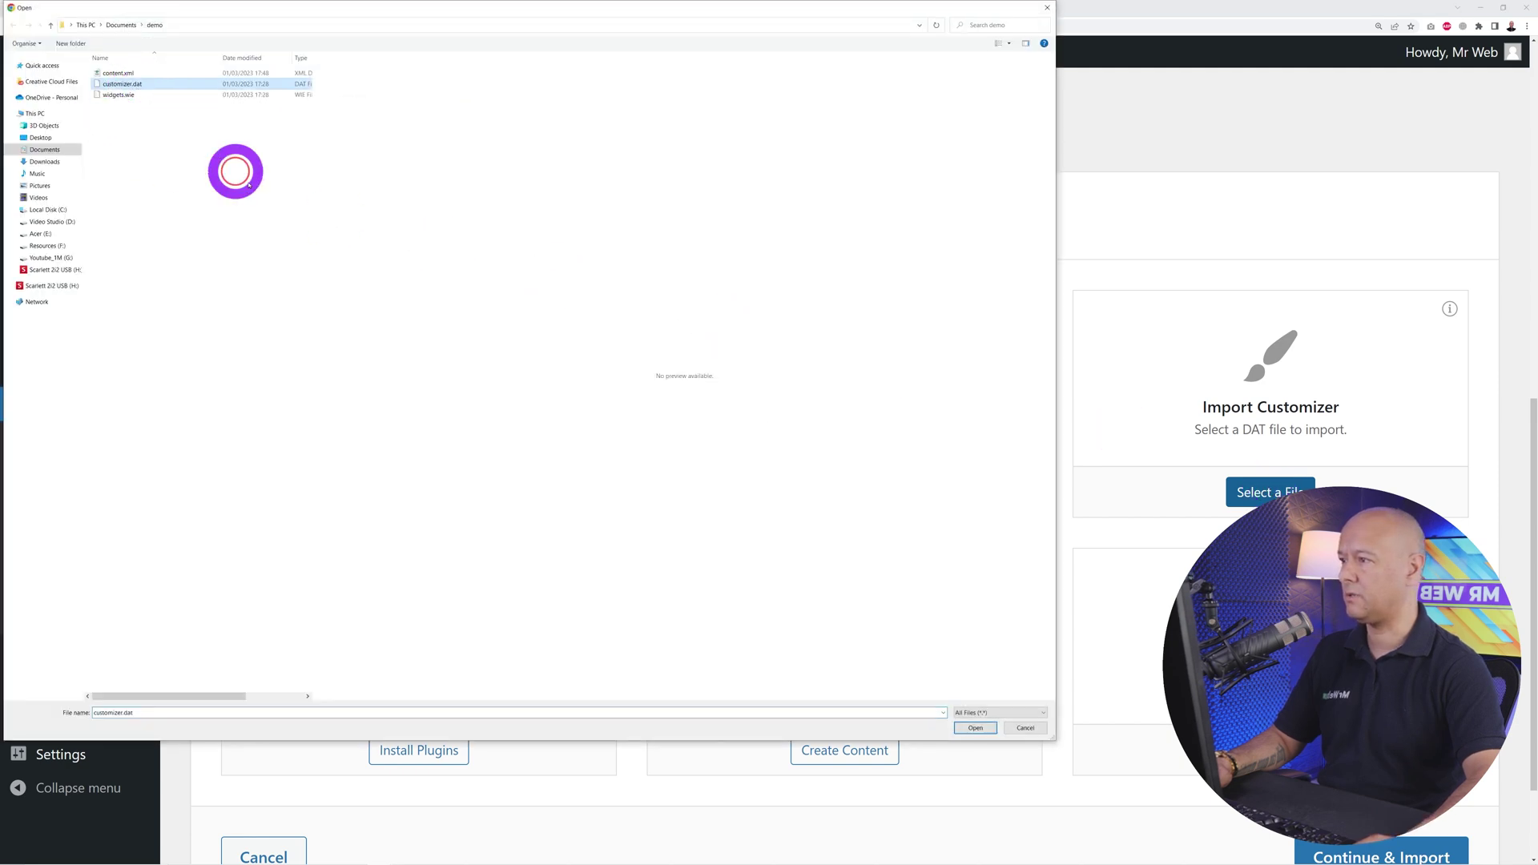
left_click(959, 731)
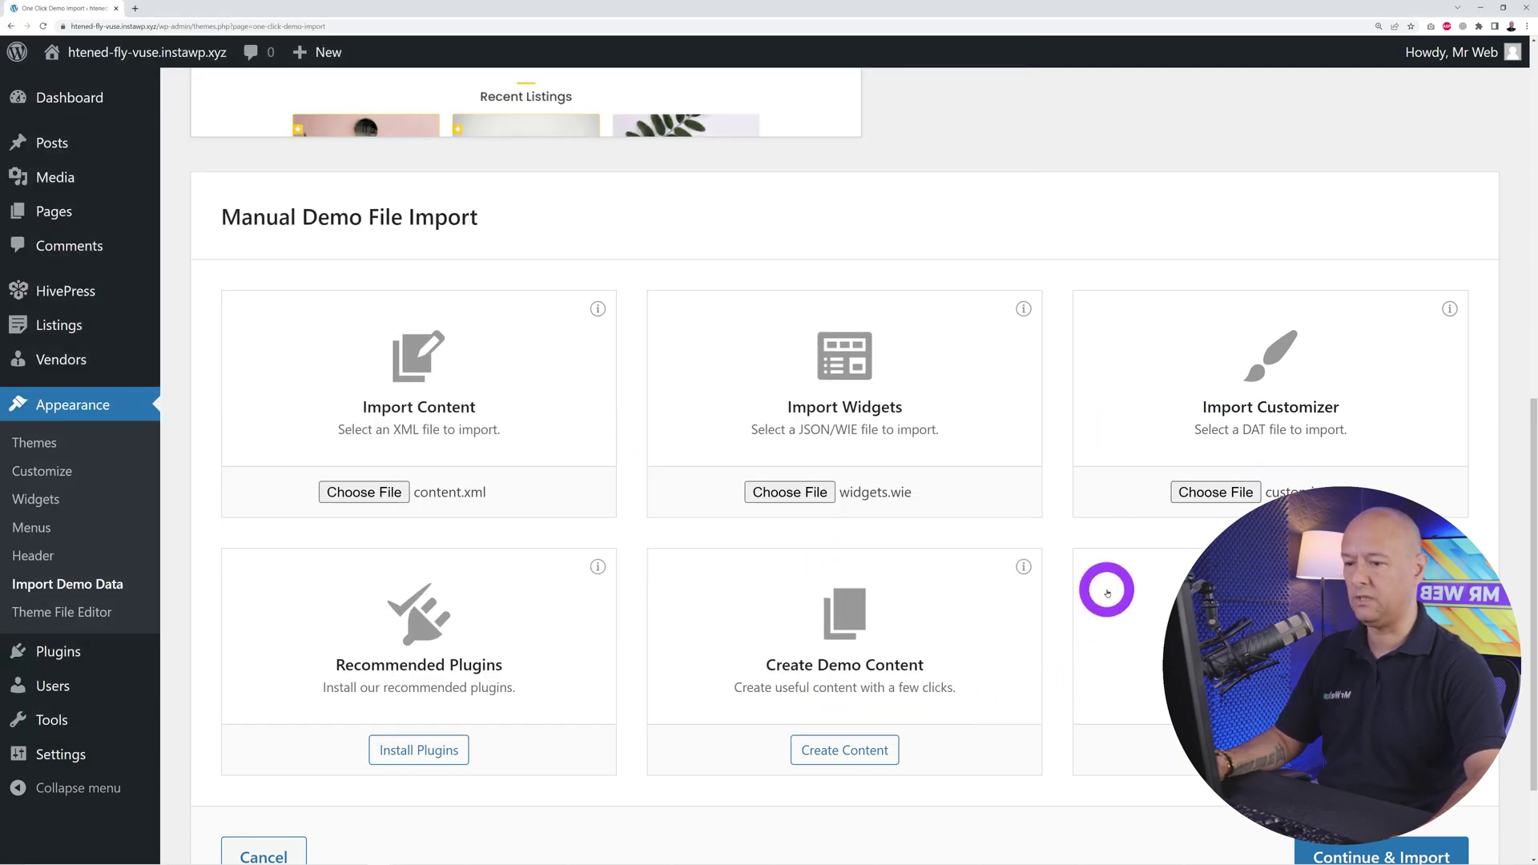
scroll(1107, 590, "down", 3)
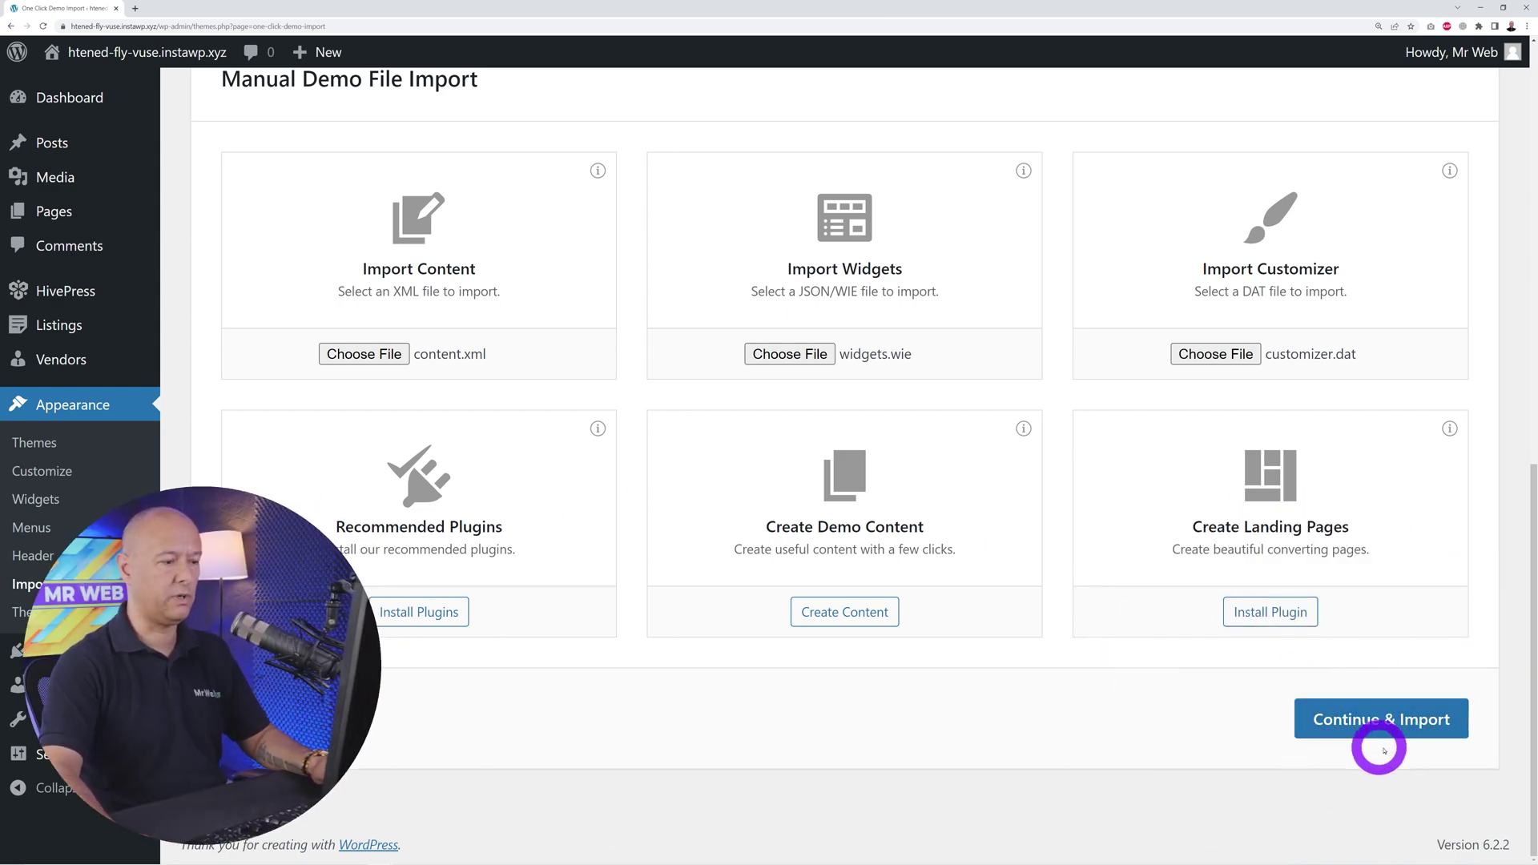
left_click(1374, 725)
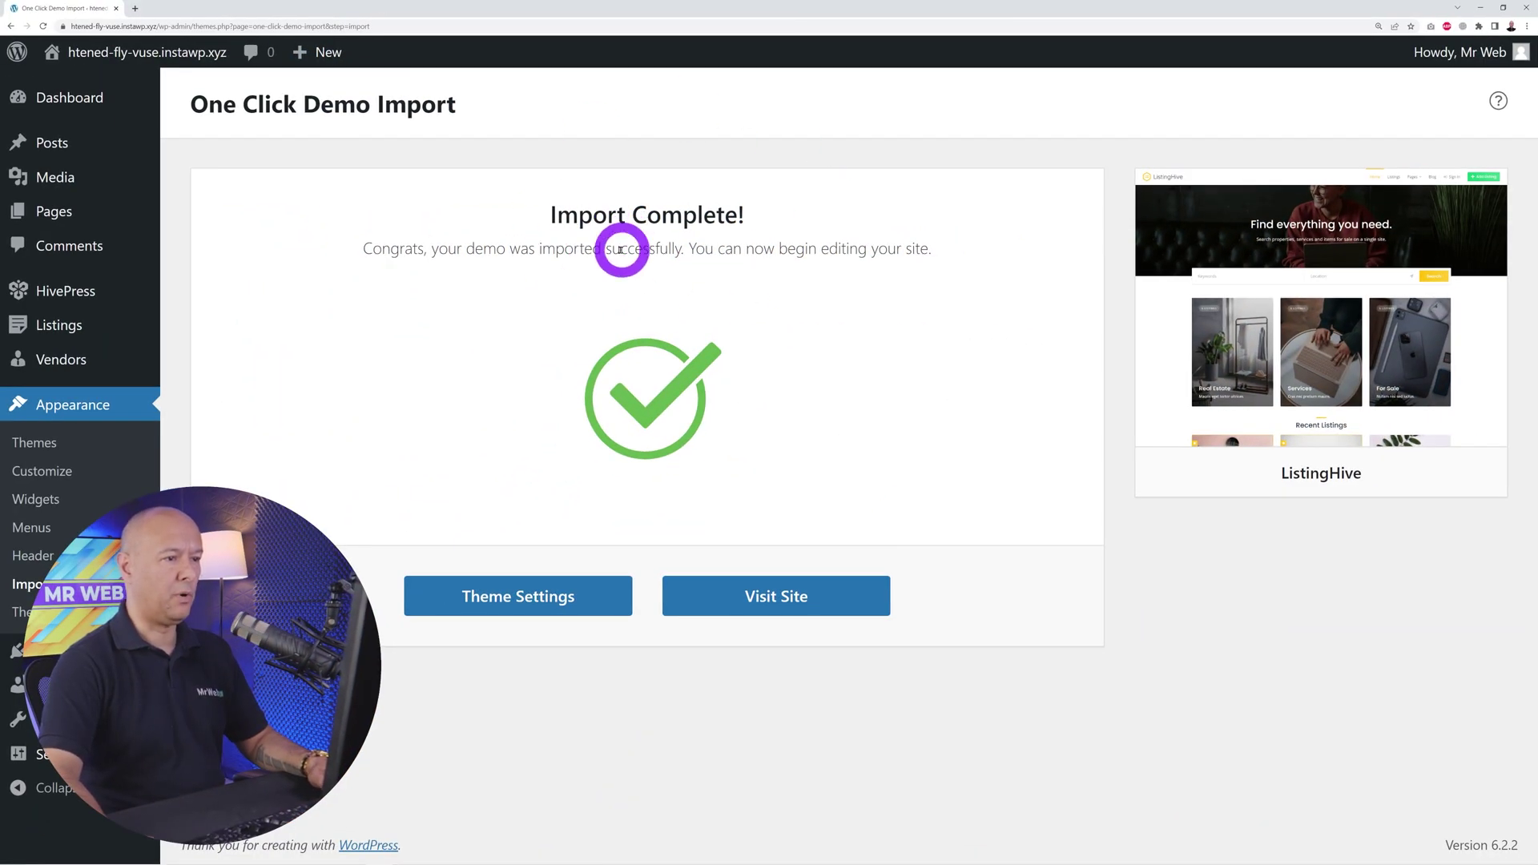
Preview the live ListingHive homepage and its demo listings in a new tab, then return to the import tab.
right_click(92, 85)
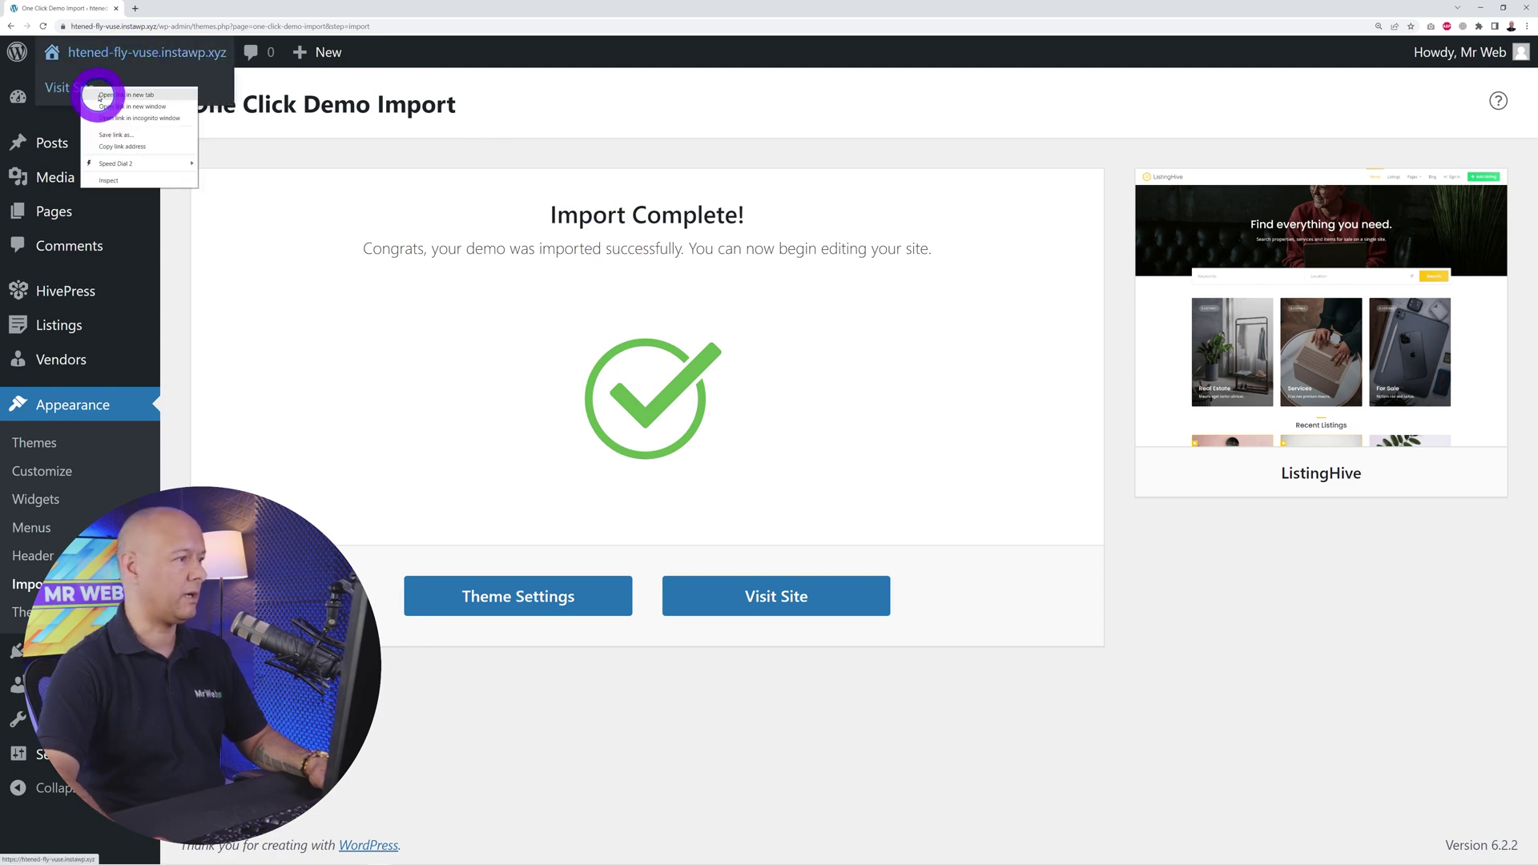
left_click(108, 96)
left_click(160, 14)
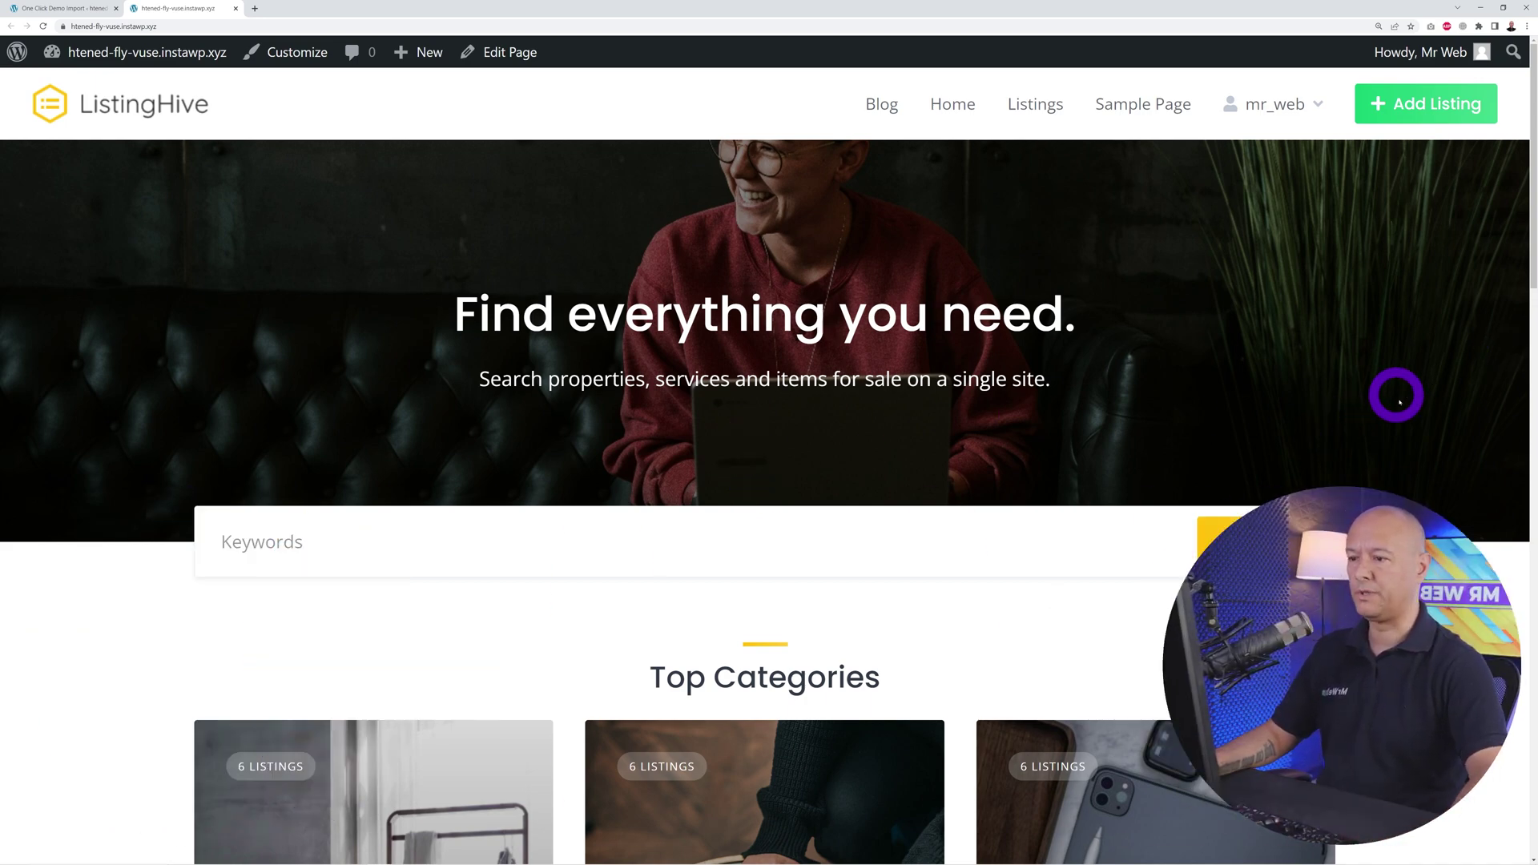
scroll(1399, 400, "down", 6)
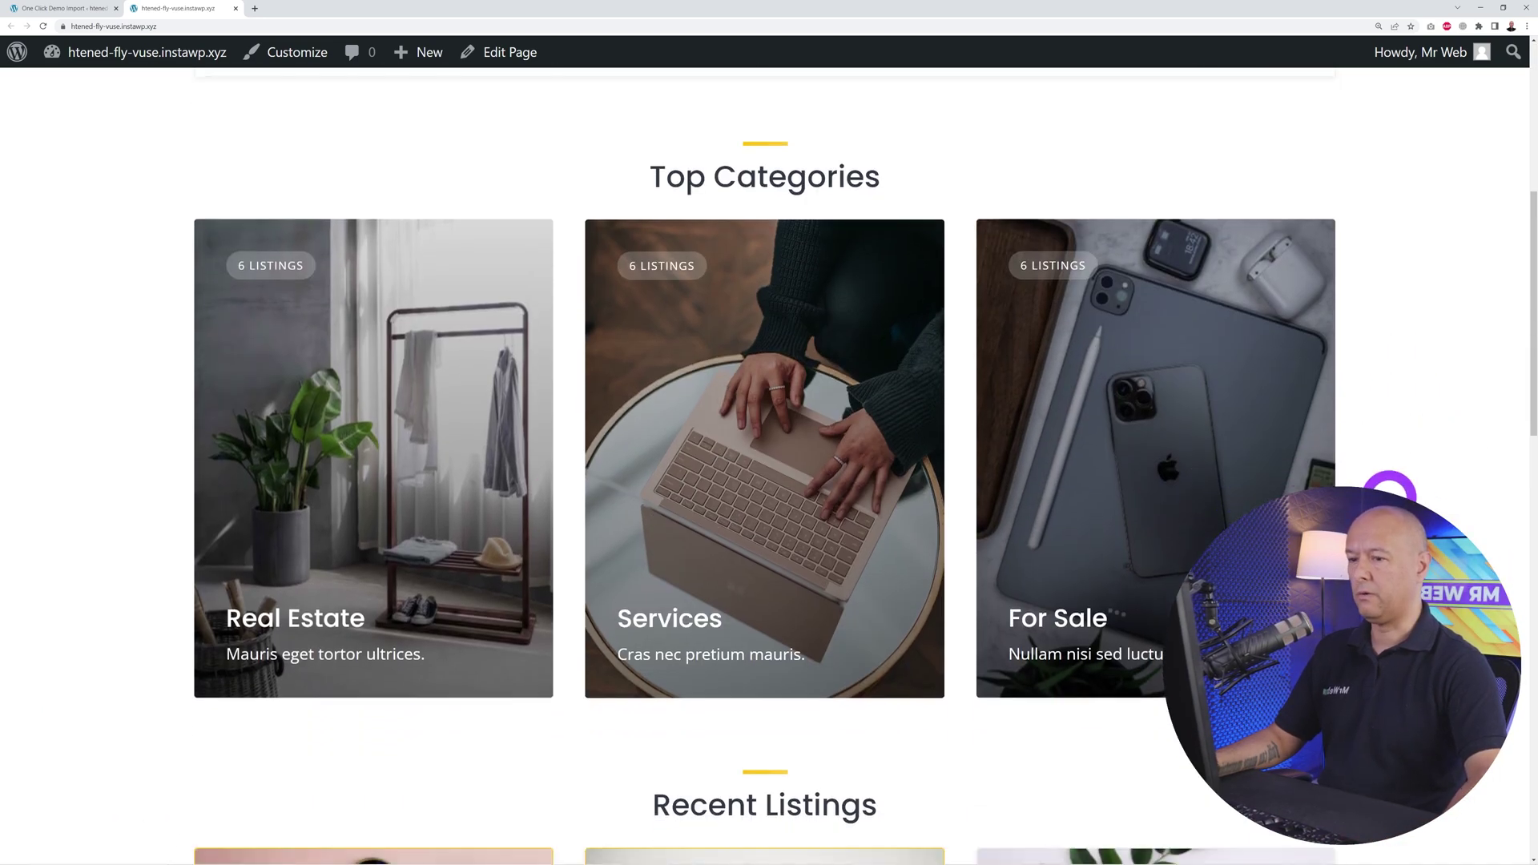
scroll(1390, 489, "down", 10)
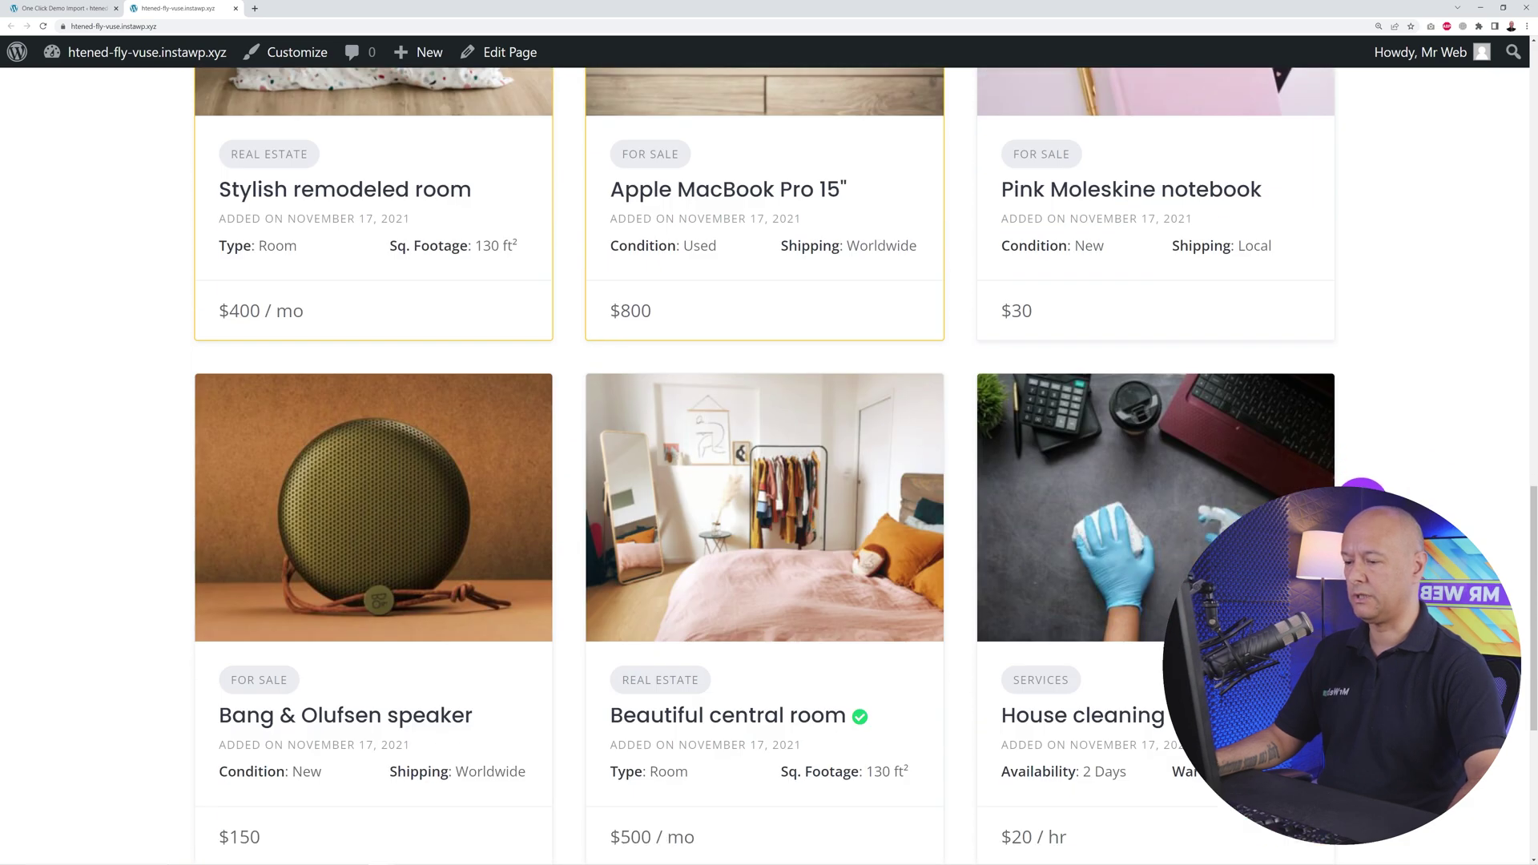
scroll(1390, 489, "down", 5)
key("Home")
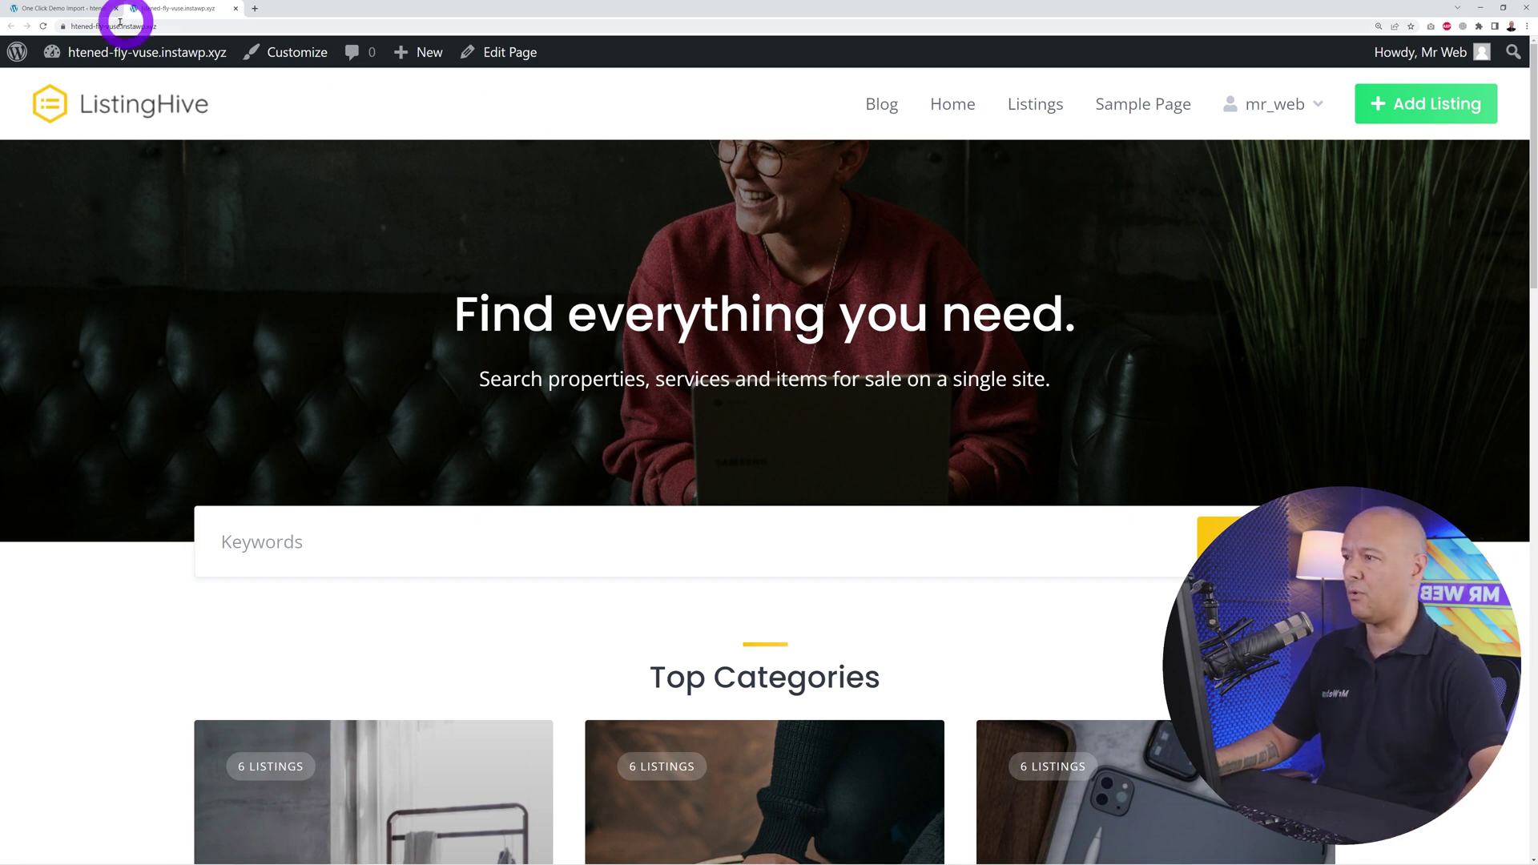
left_click(69, 10)
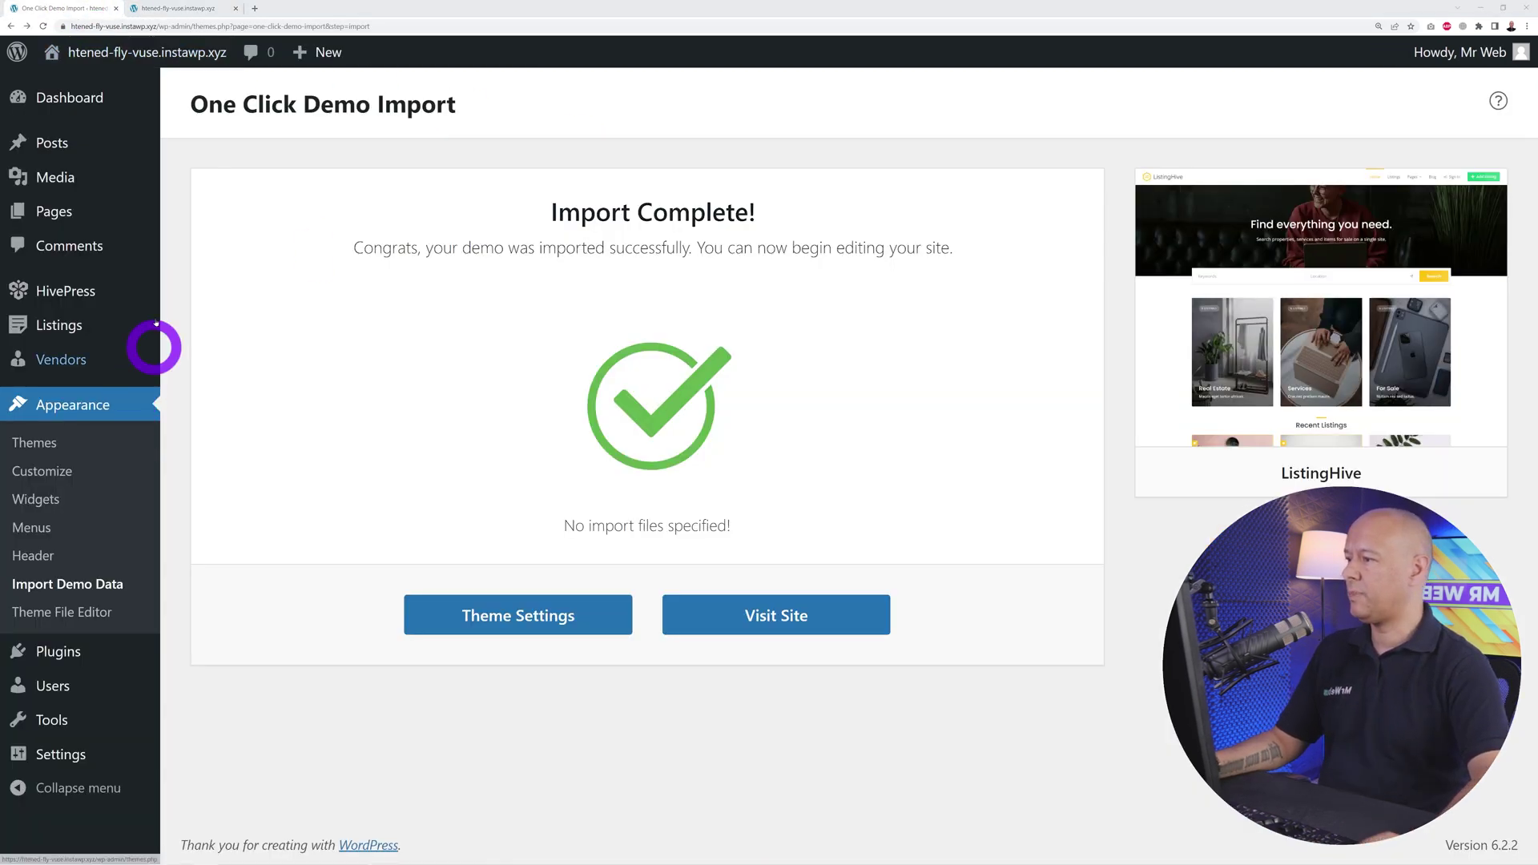
Open the imported Listings and their Real Estate, Services and For Sale attributes, then switch to the front-end tab.
mouse_move(77, 330)
mouse_move(94, 366)
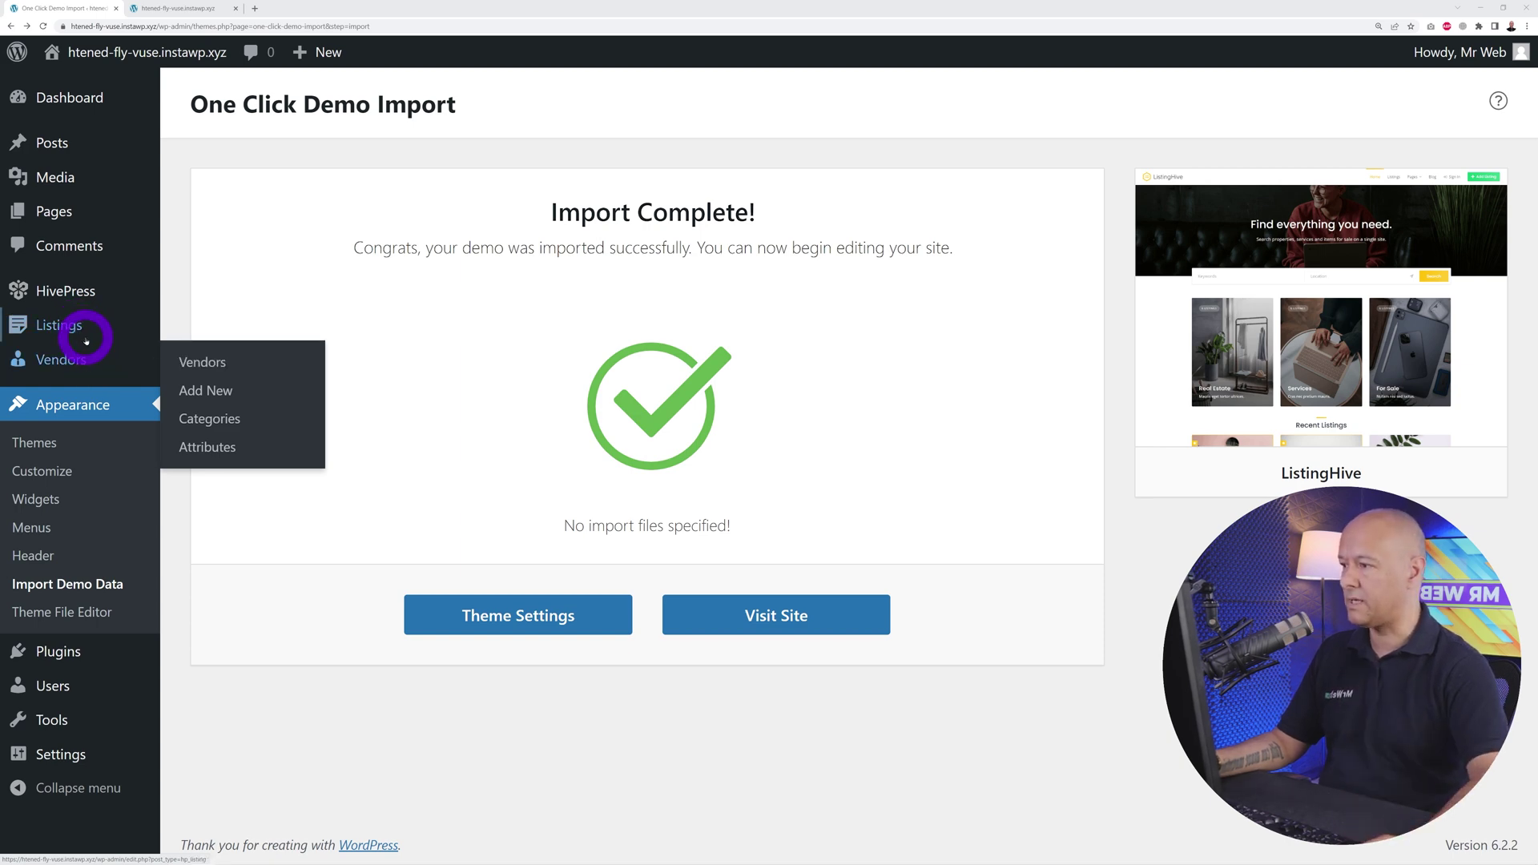
left_click(79, 331)
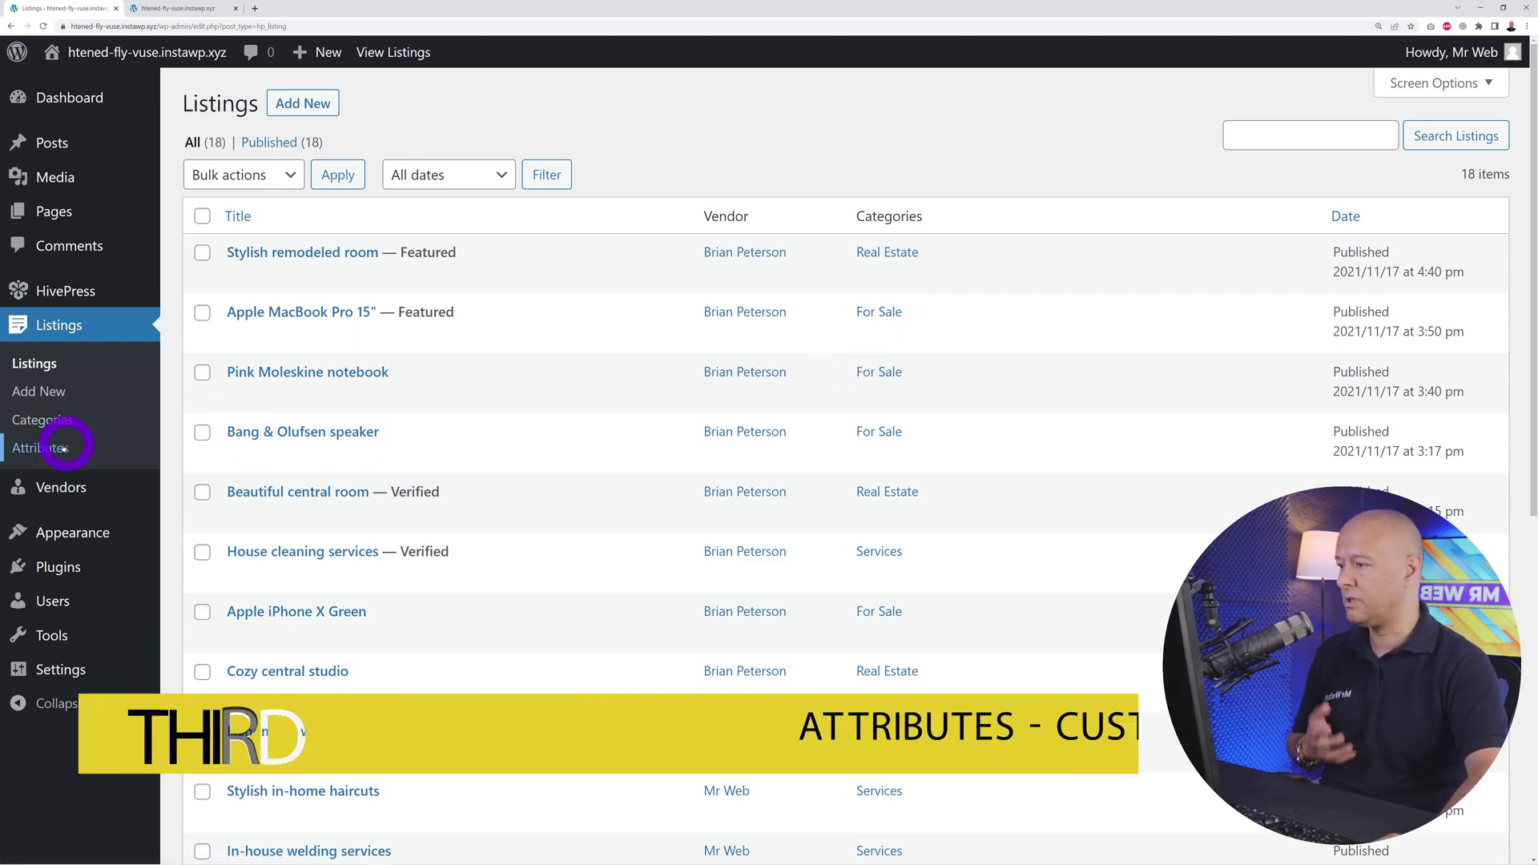
mouse_move(46, 489)
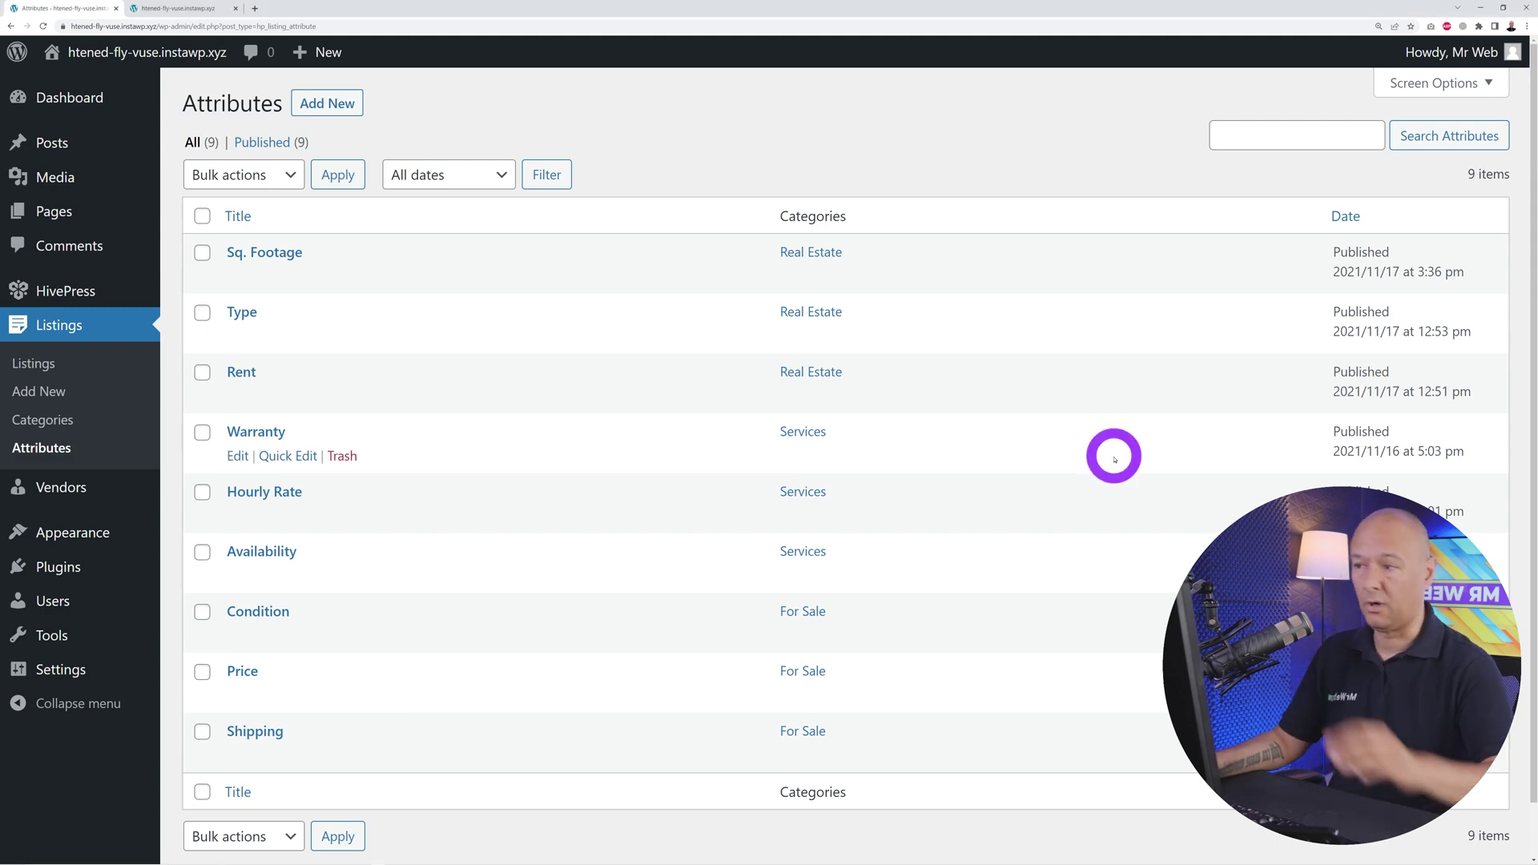
left_click(164, 8)
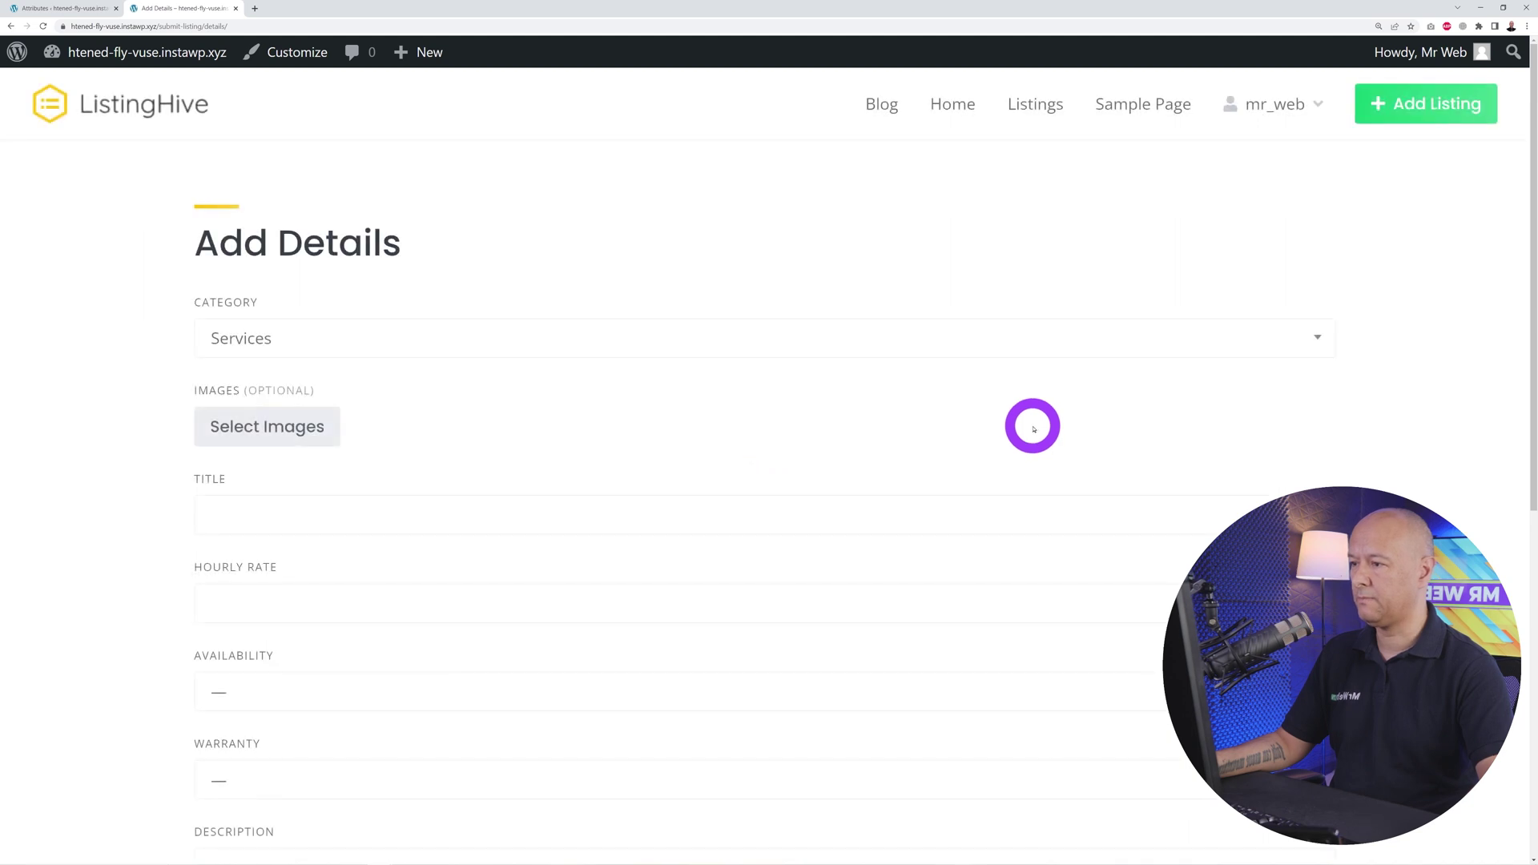
Set the Add Details form category to Real Estate and review its fields.
scroll(970, 404, "down", 1)
left_click(670, 306)
left_click(505, 362)
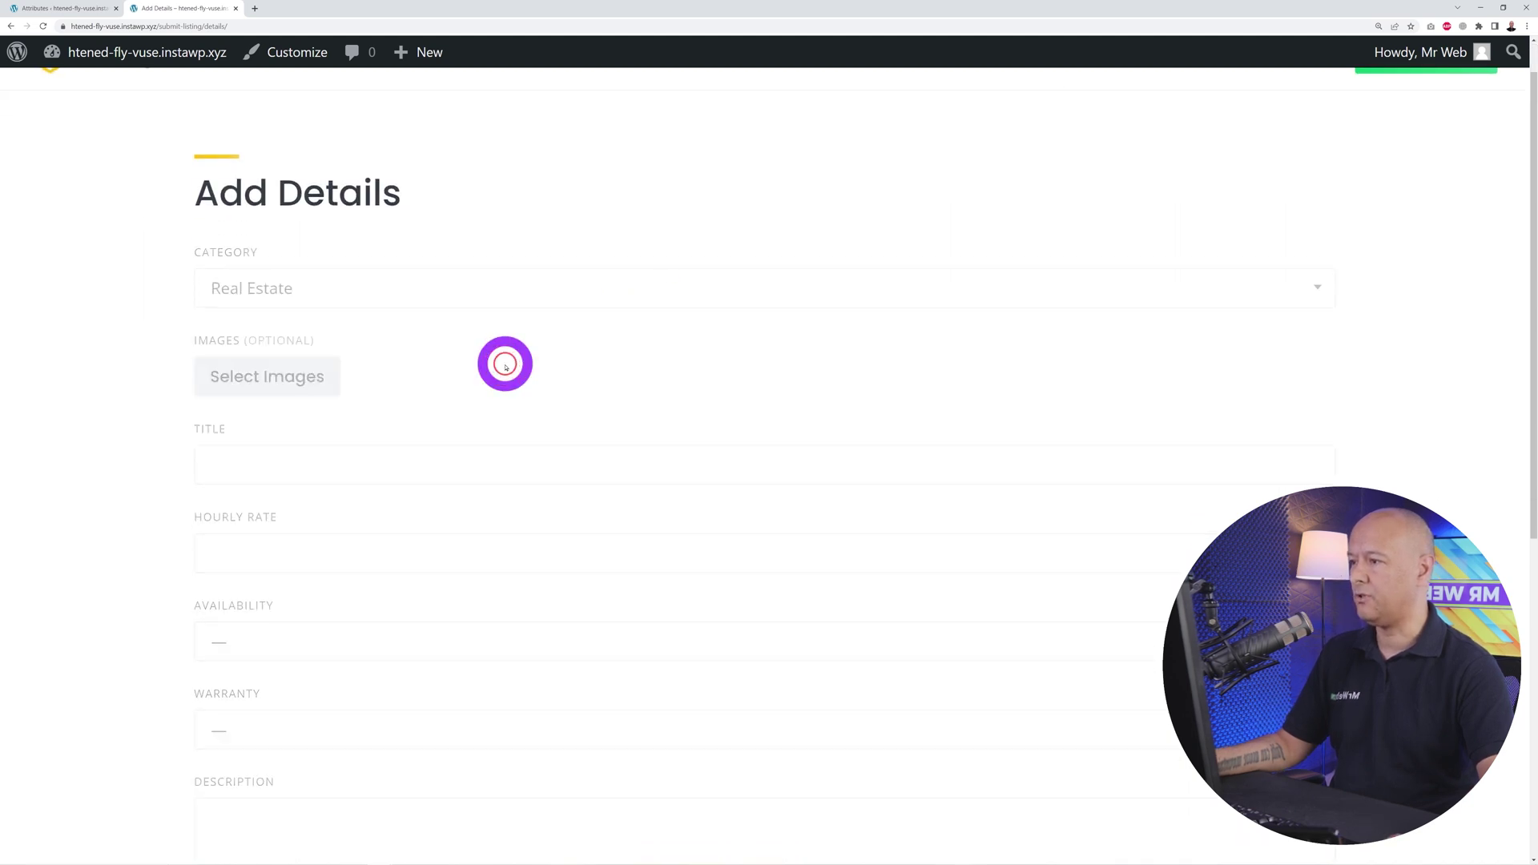
scroll(976, 394, "down", 1)
scroll(977, 394, "down", 1)
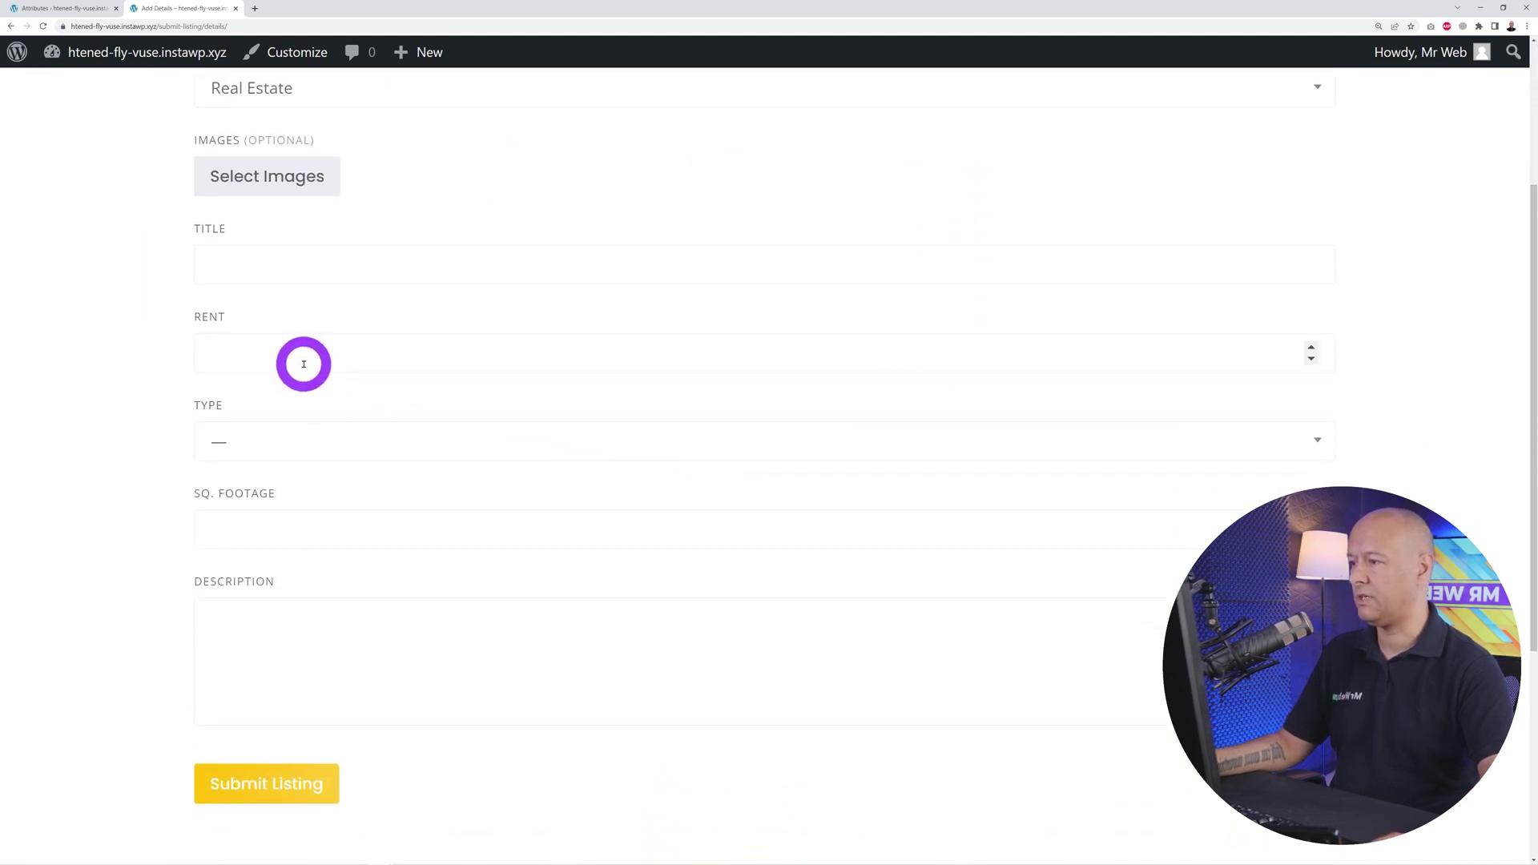
scroll(783, 574, "up", 1)
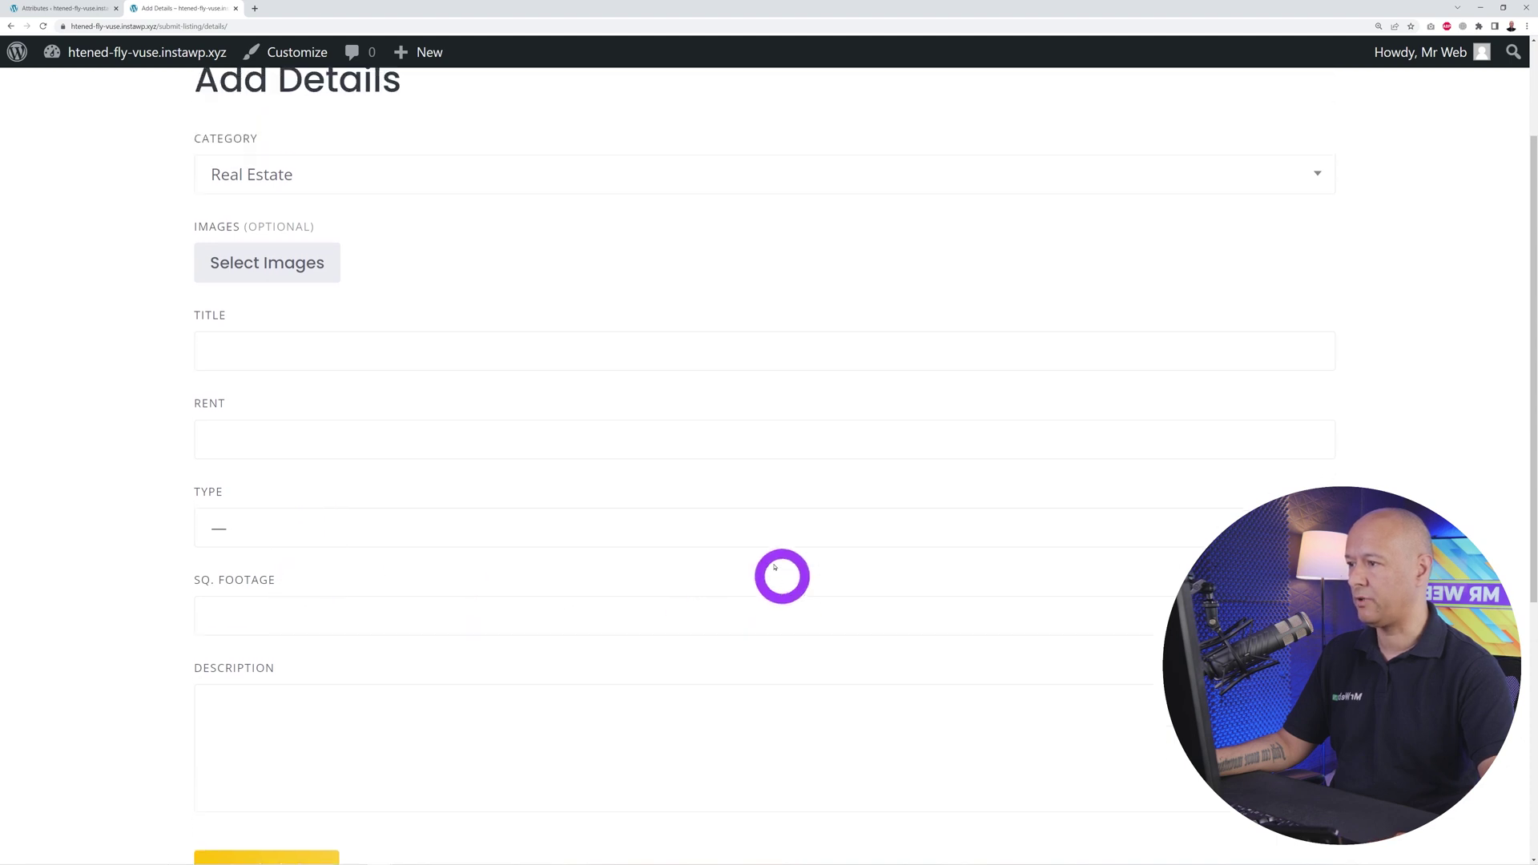
Change the category to Services, then to For Sale, showing Price, Condition and Shipping.
left_click(521, 189)
left_click(478, 300)
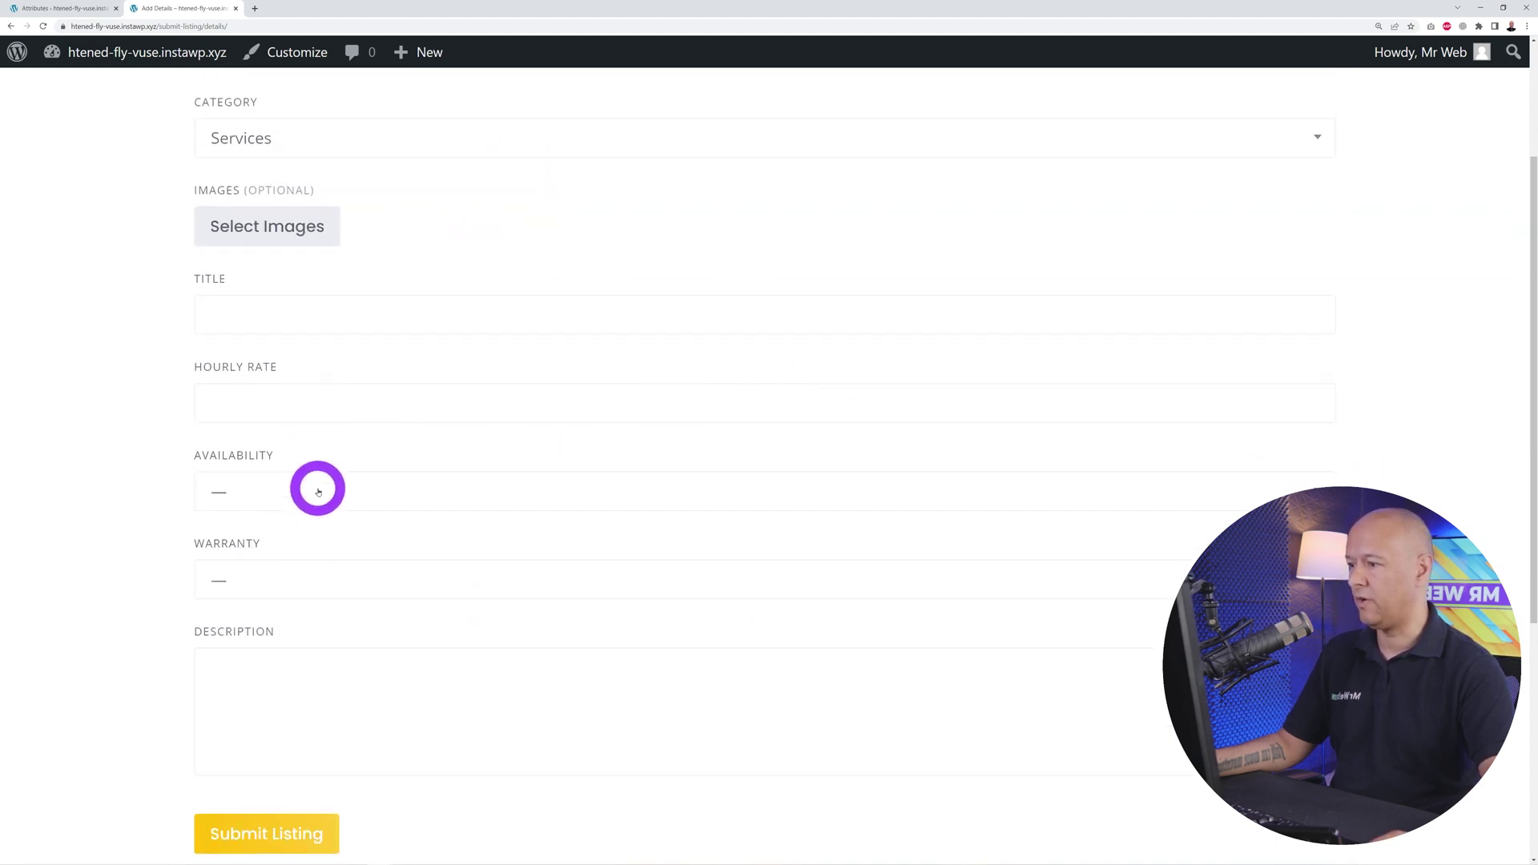
scroll(676, 570, "up", 1)
left_click(543, 178)
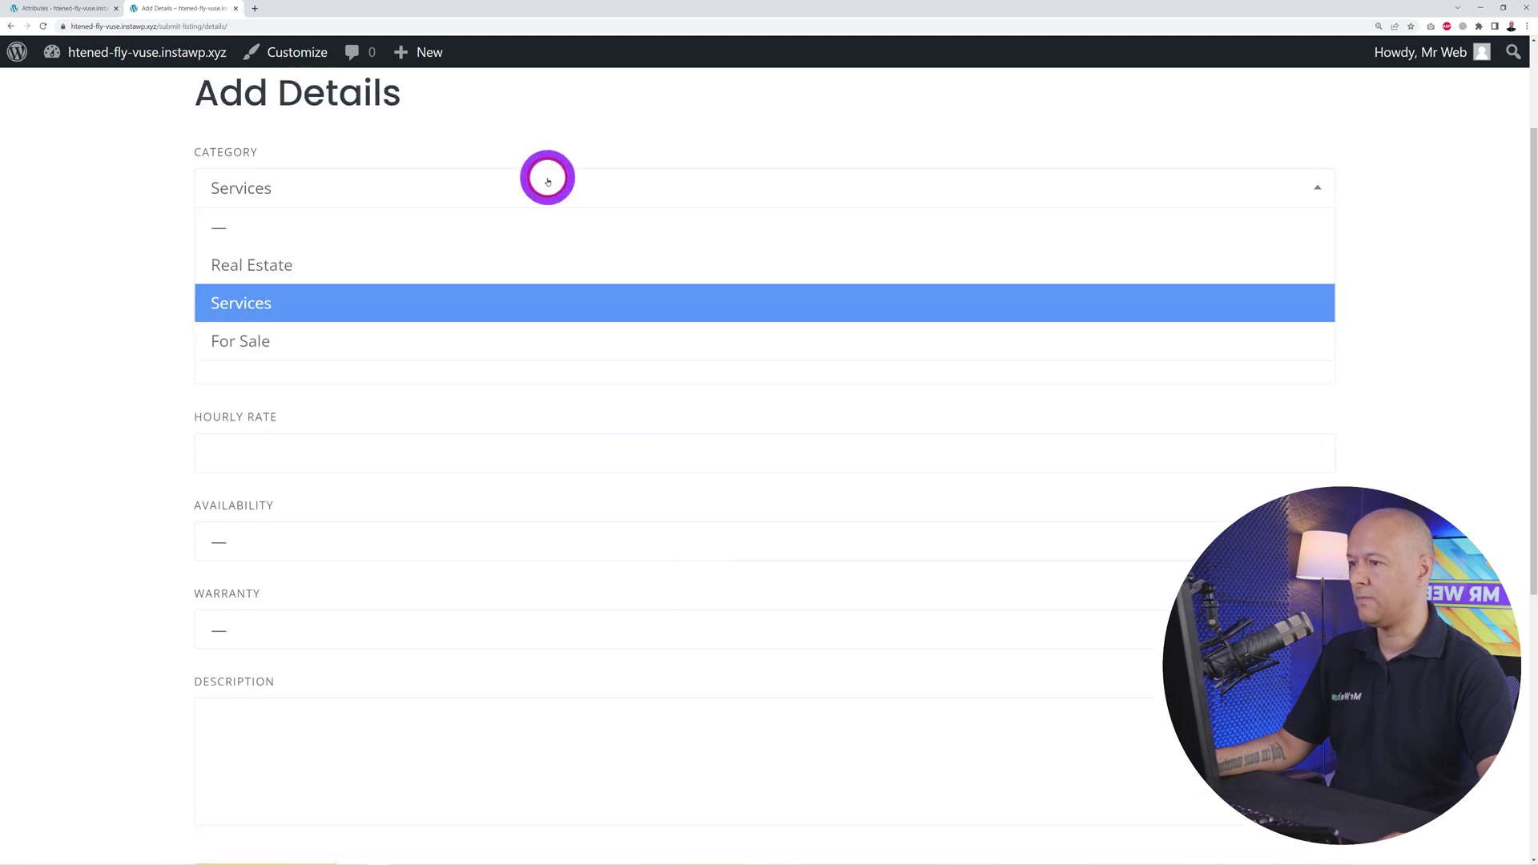
left_click(478, 350)
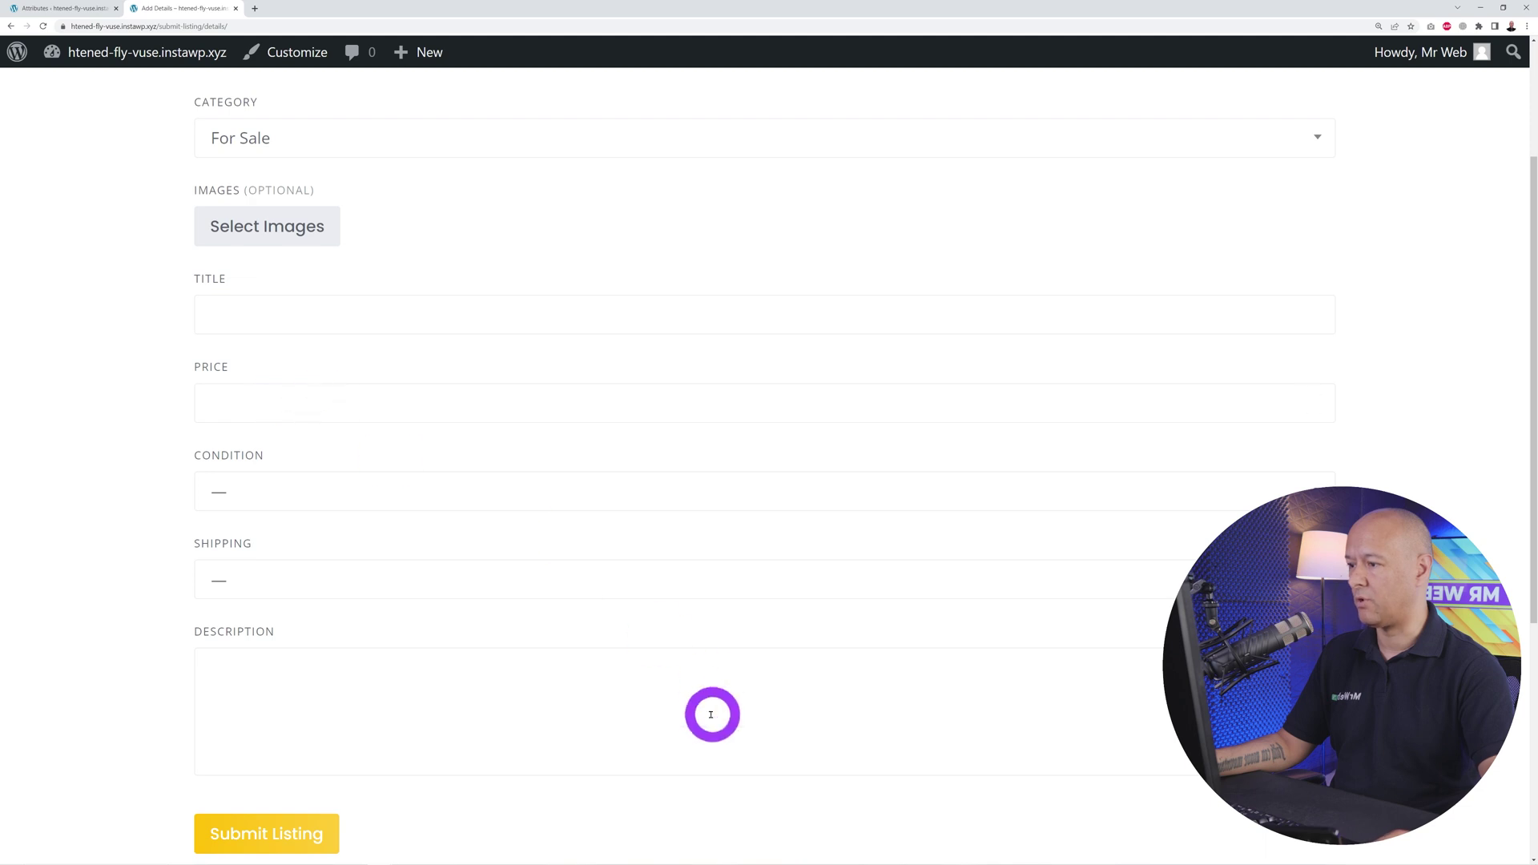
scroll(711, 715, "up", 3)
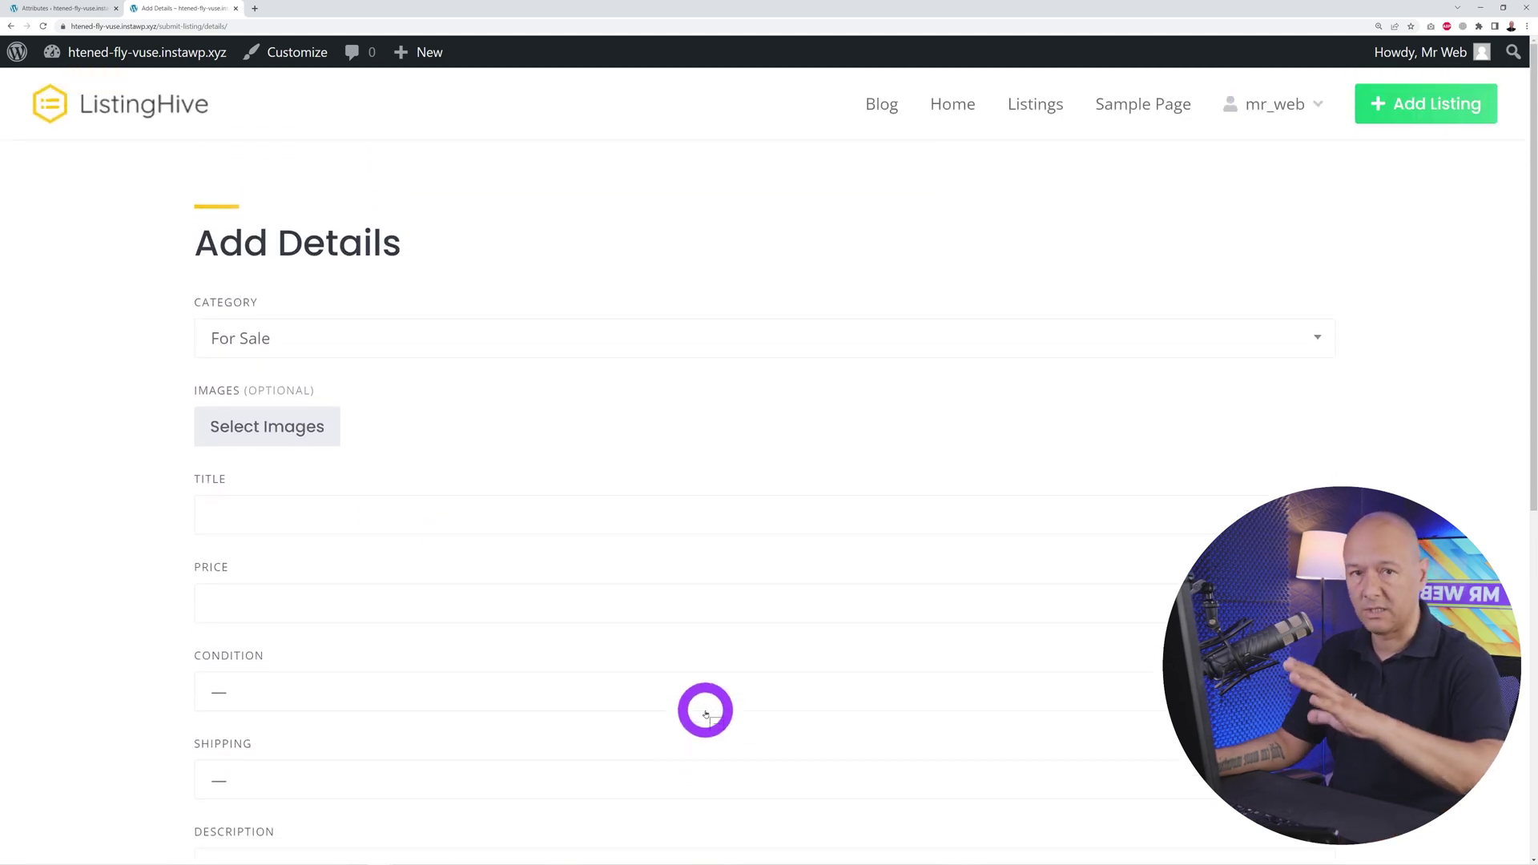
Check the Attributes admin list, then return to the Add Details form.
left_click(94, 16)
mouse_move(138, 191)
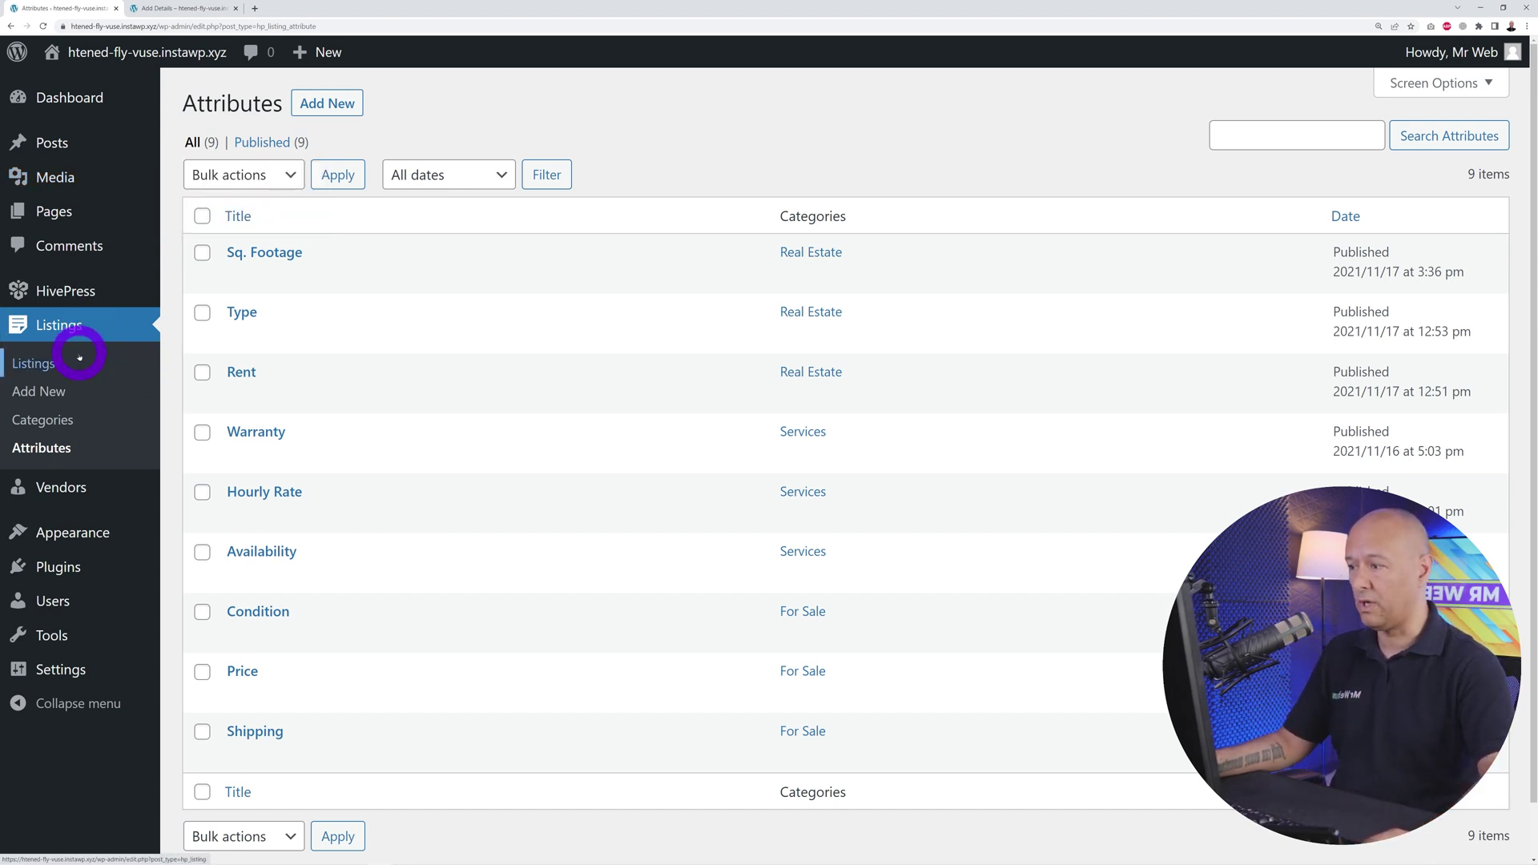
mouse_move(76, 487)
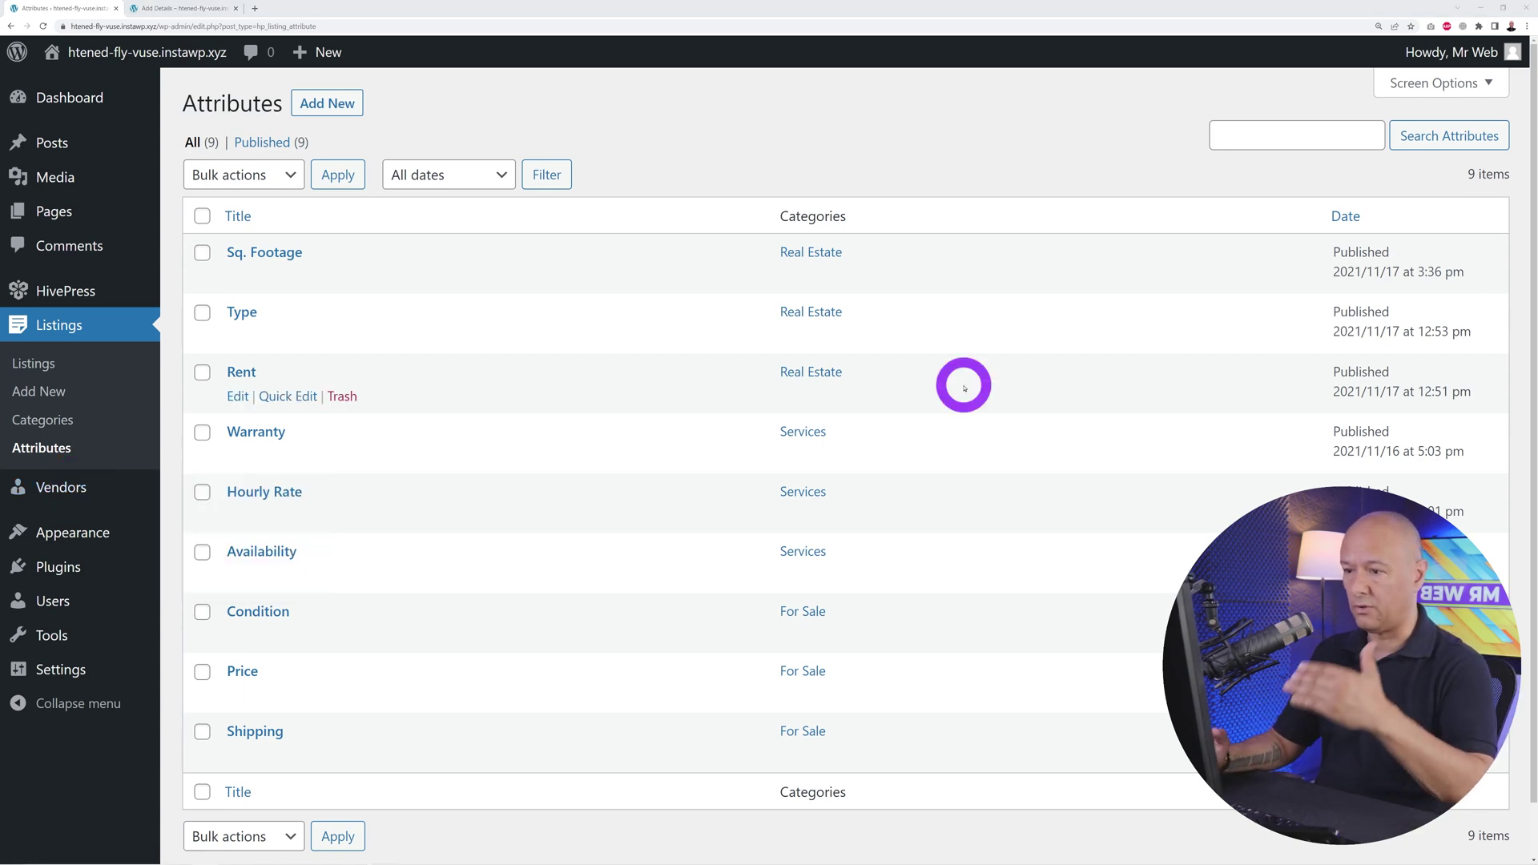
left_click(193, 8)
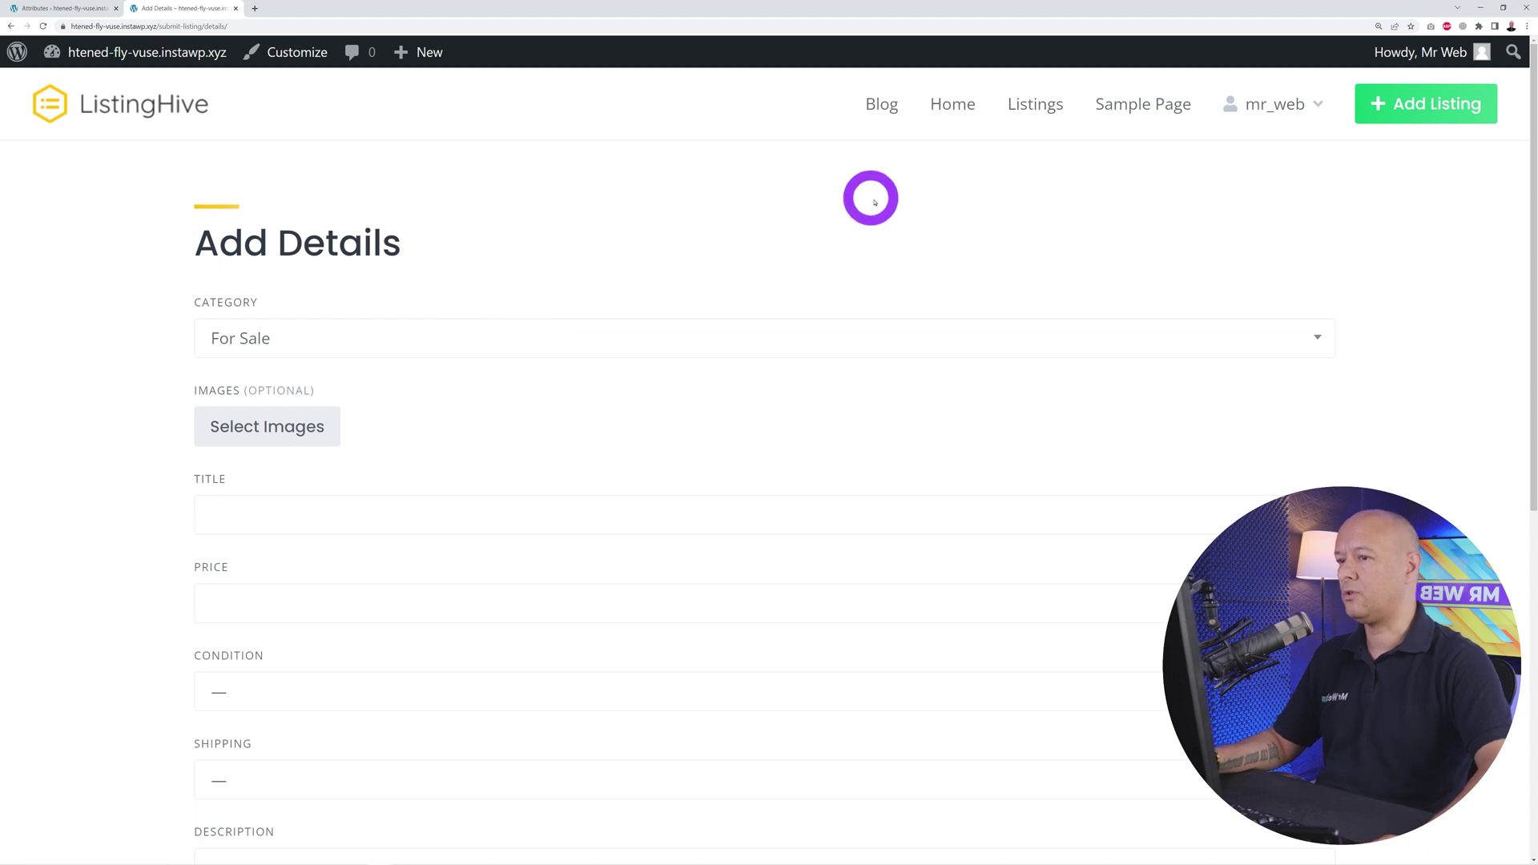
Filter the site's listings to Real Estate with maximum Sq. Footage 750.
left_click(1035, 109)
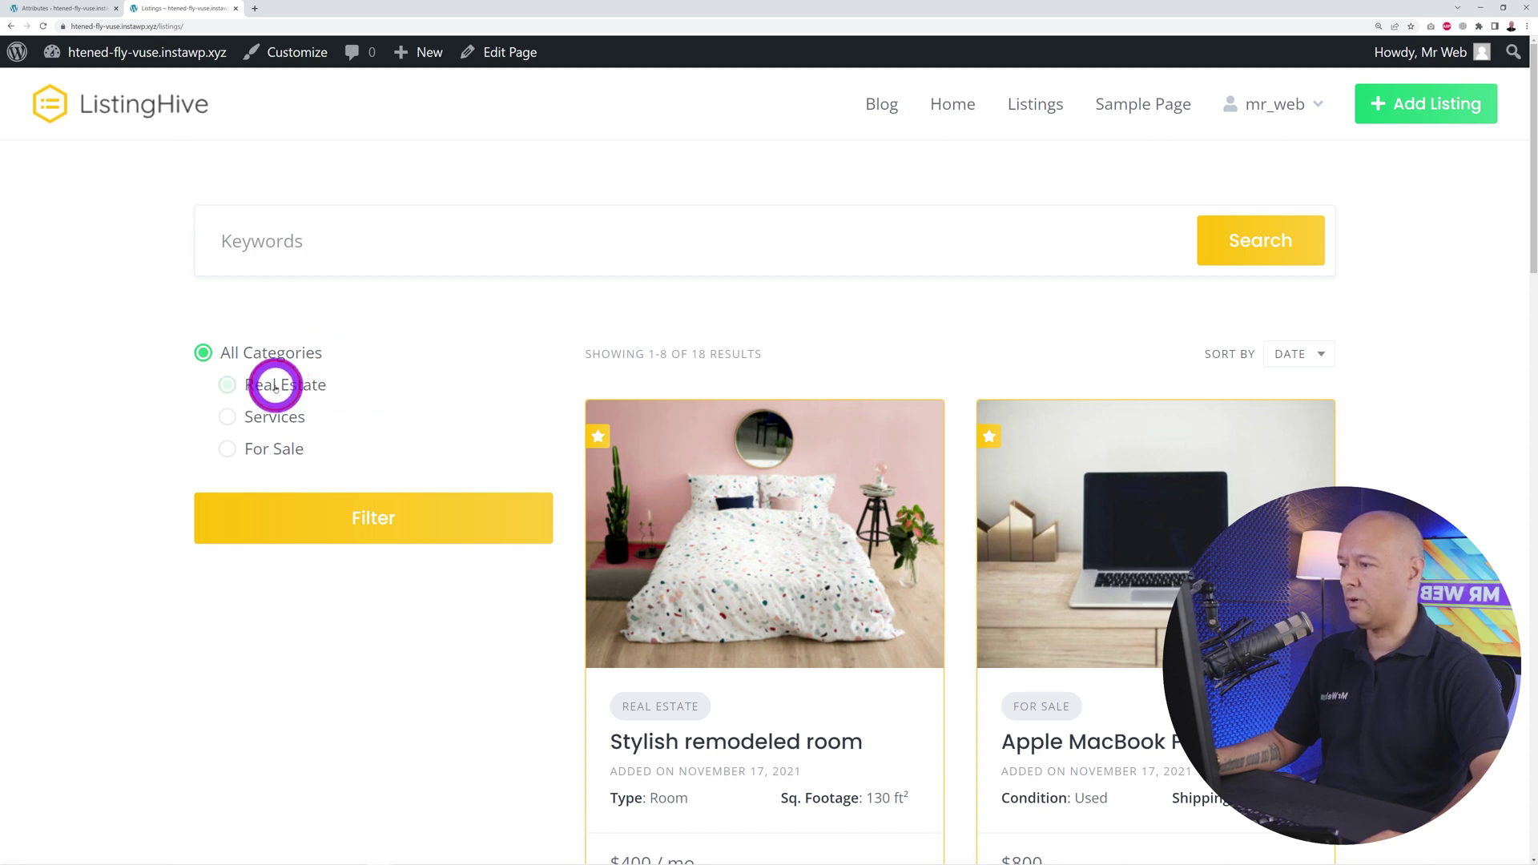
left_click(276, 388)
left_click(400, 517)
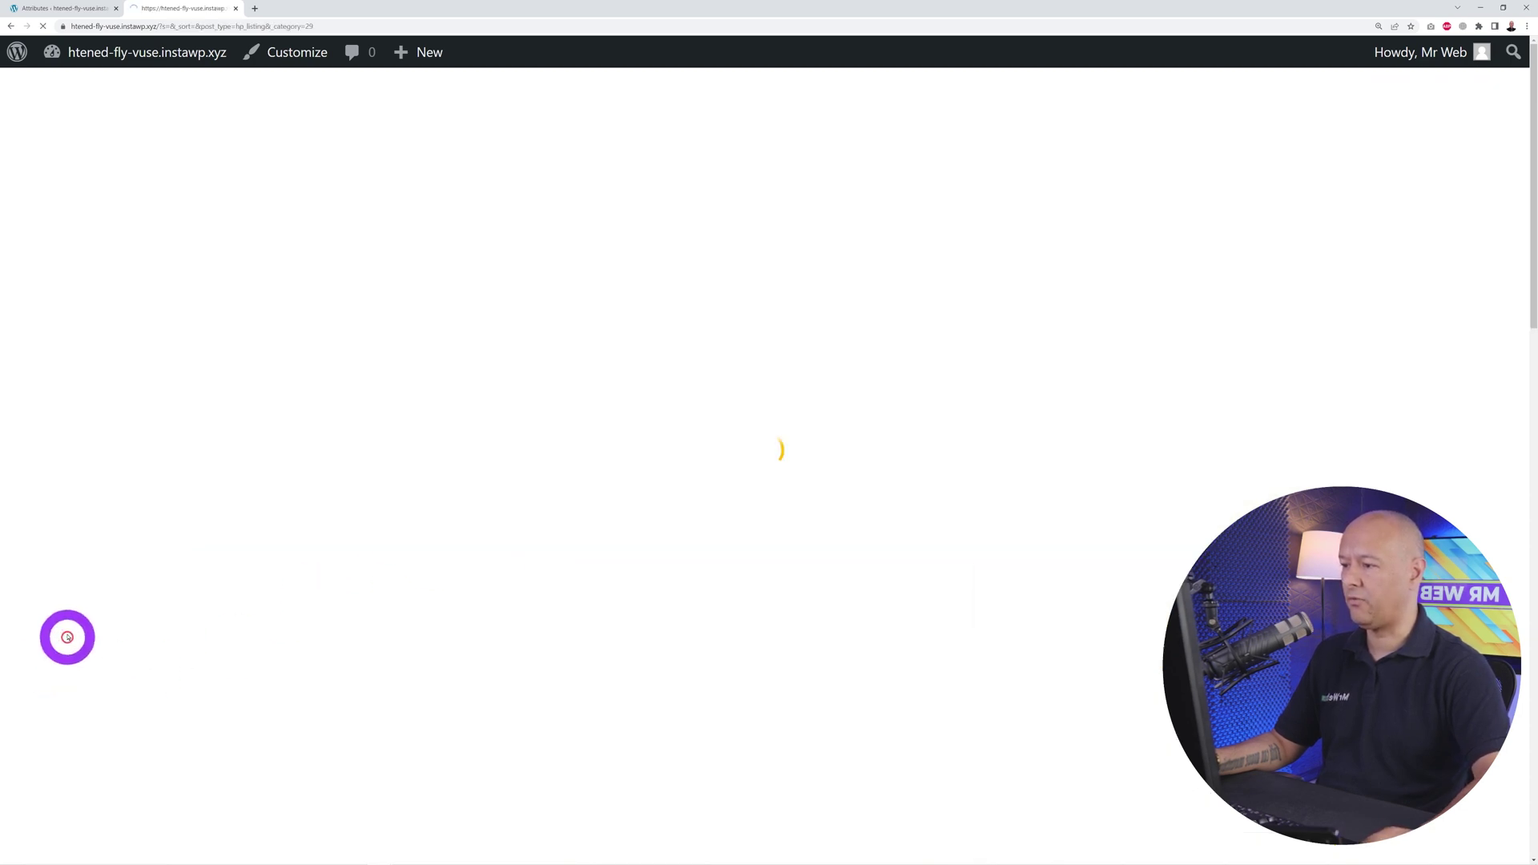
scroll(73, 552, "down", 2)
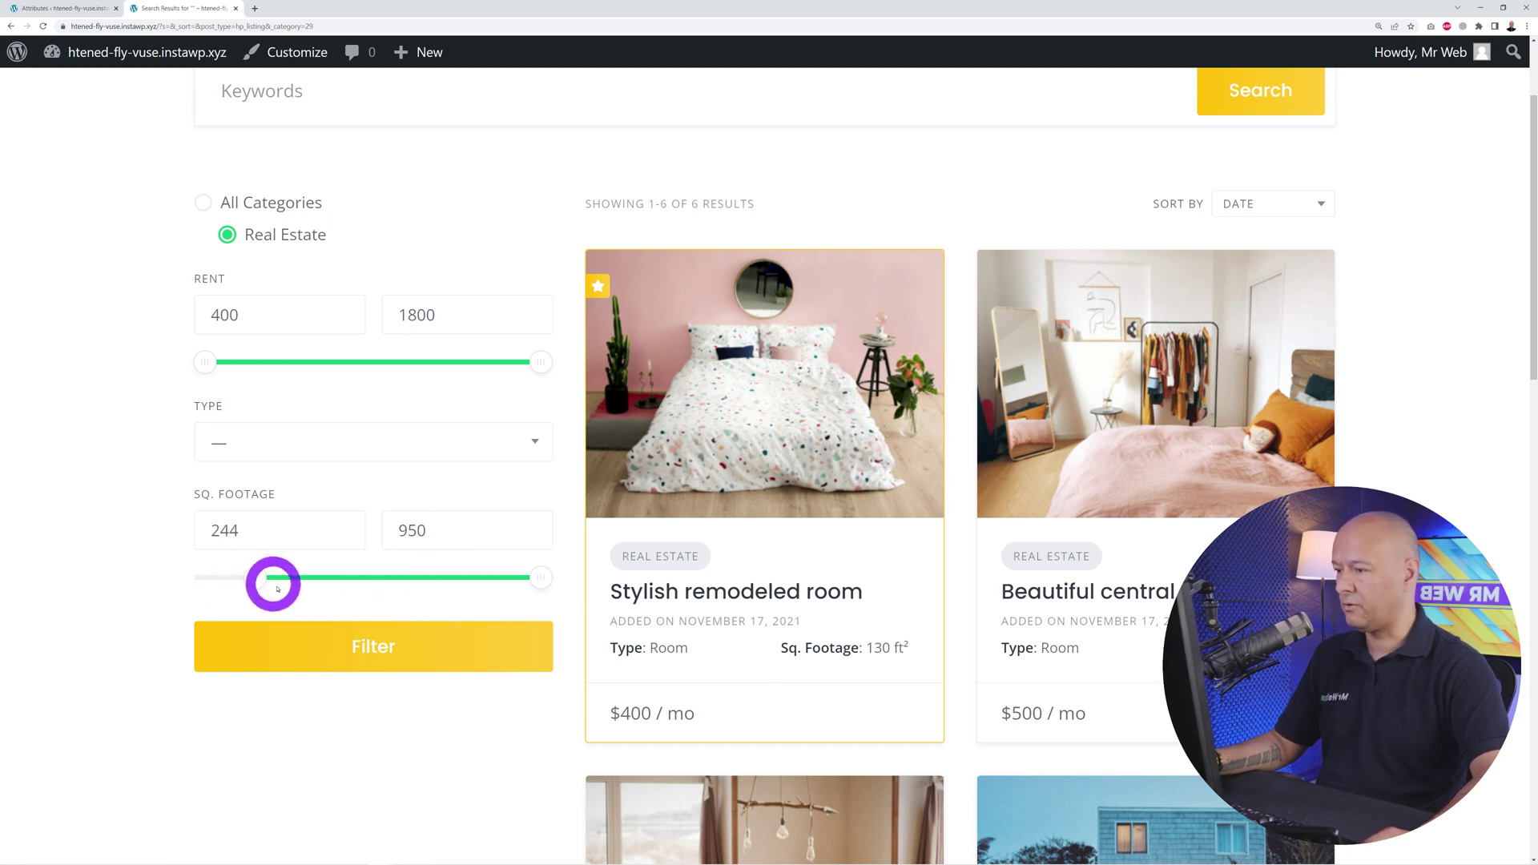
left_click_drag(538, 584, 455, 582)
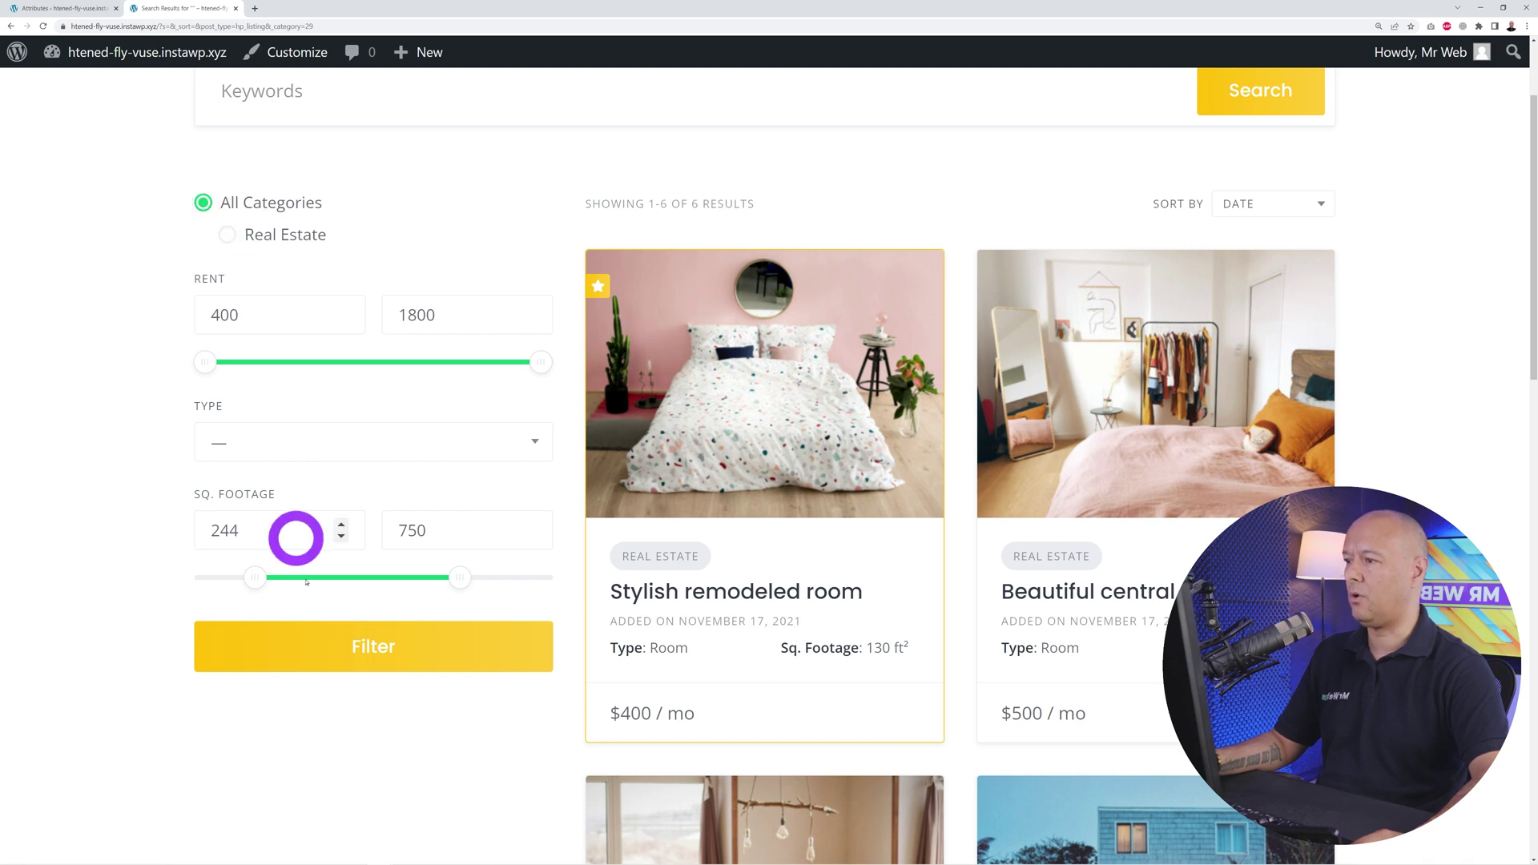
left_click(345, 664)
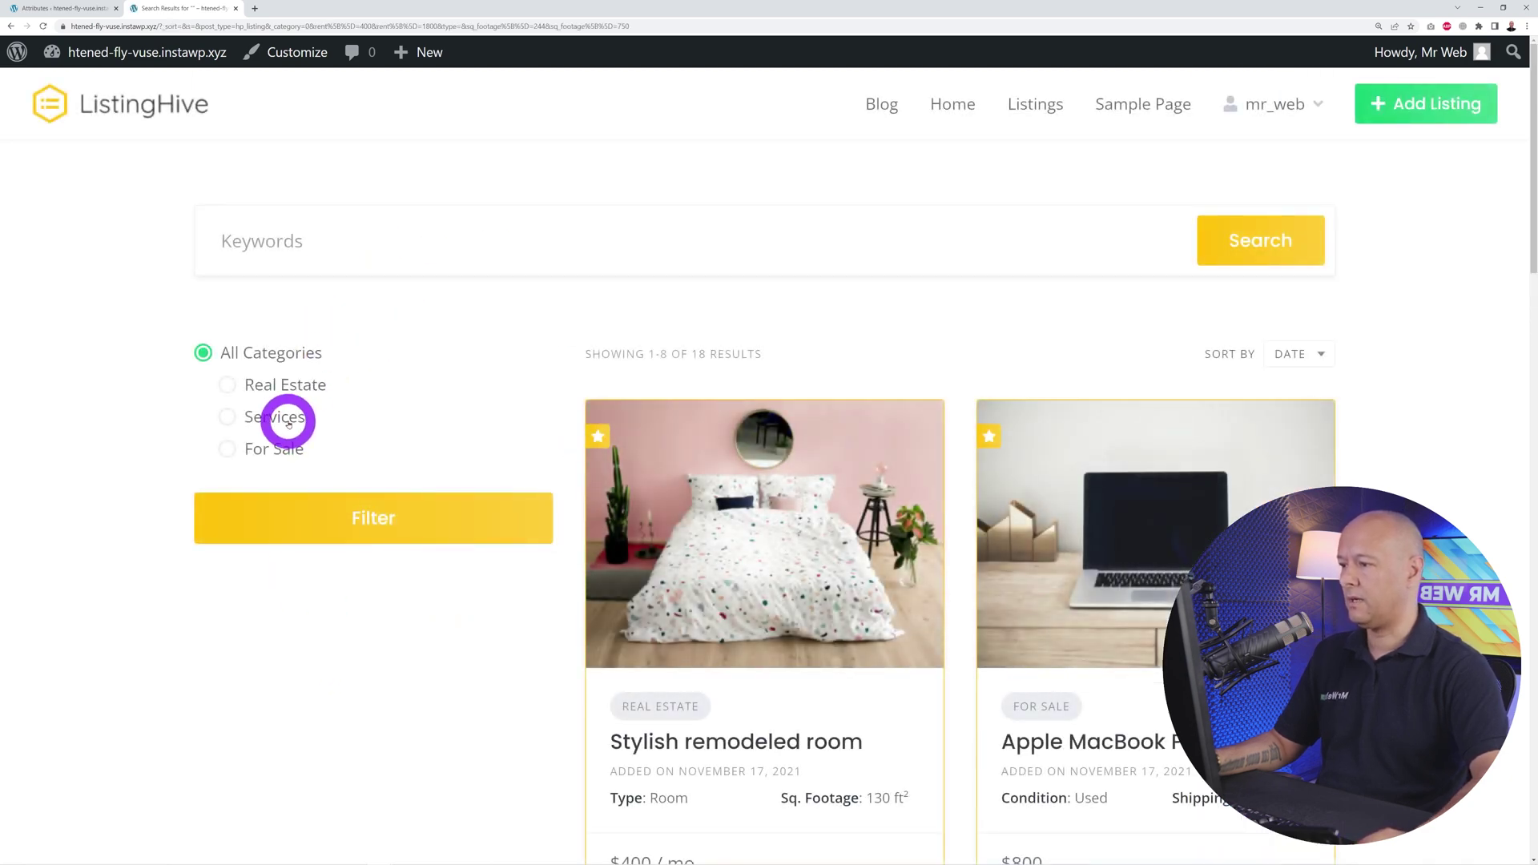
Filter listings to Services and inspect the Availability and Warranty filter options without choosing any.
left_click(411, 553)
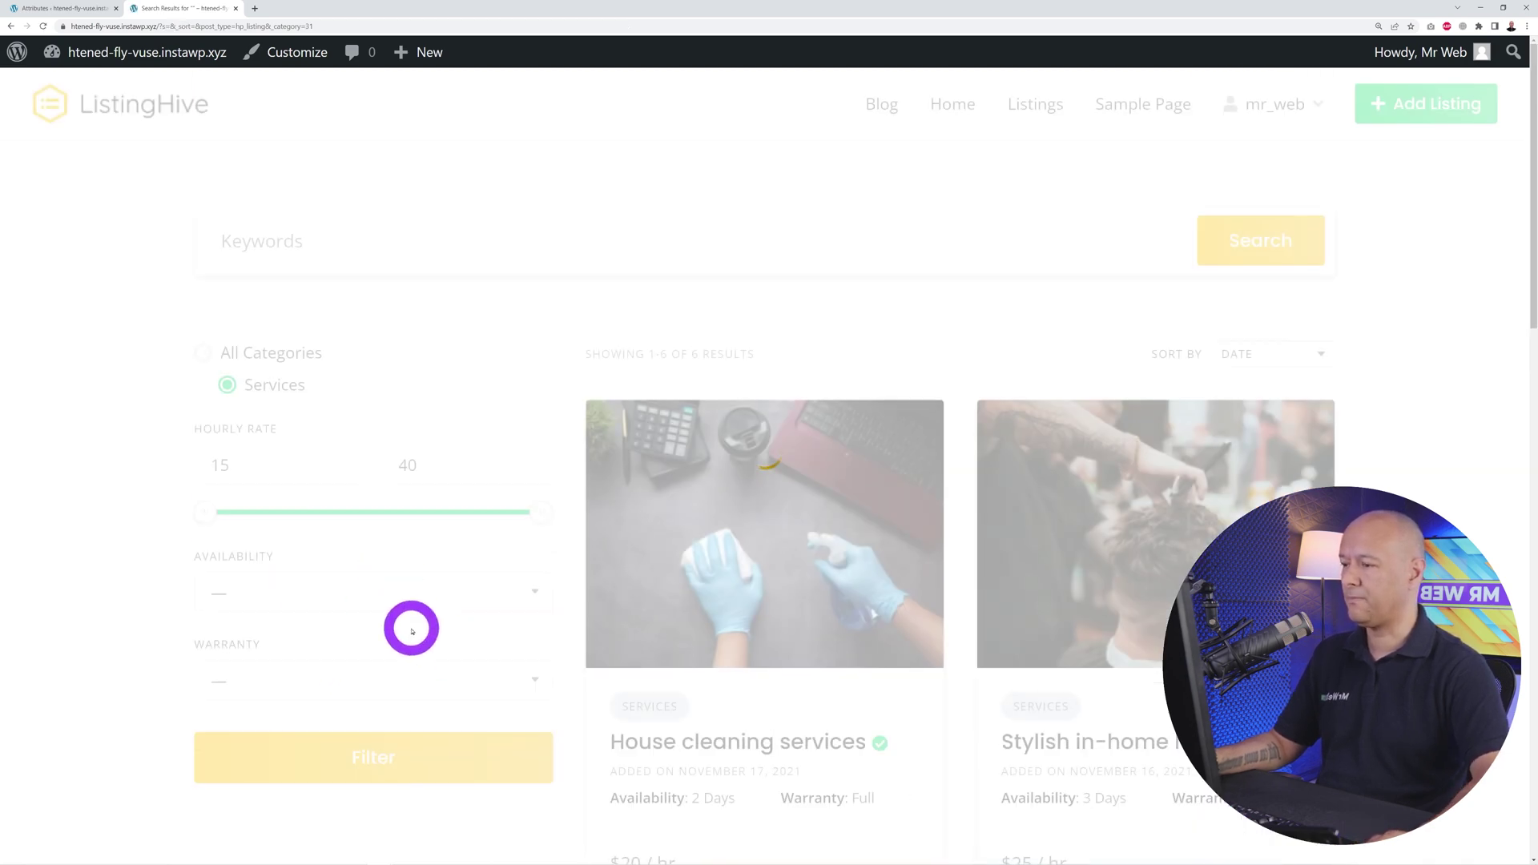
scroll(412, 632, "down", 1)
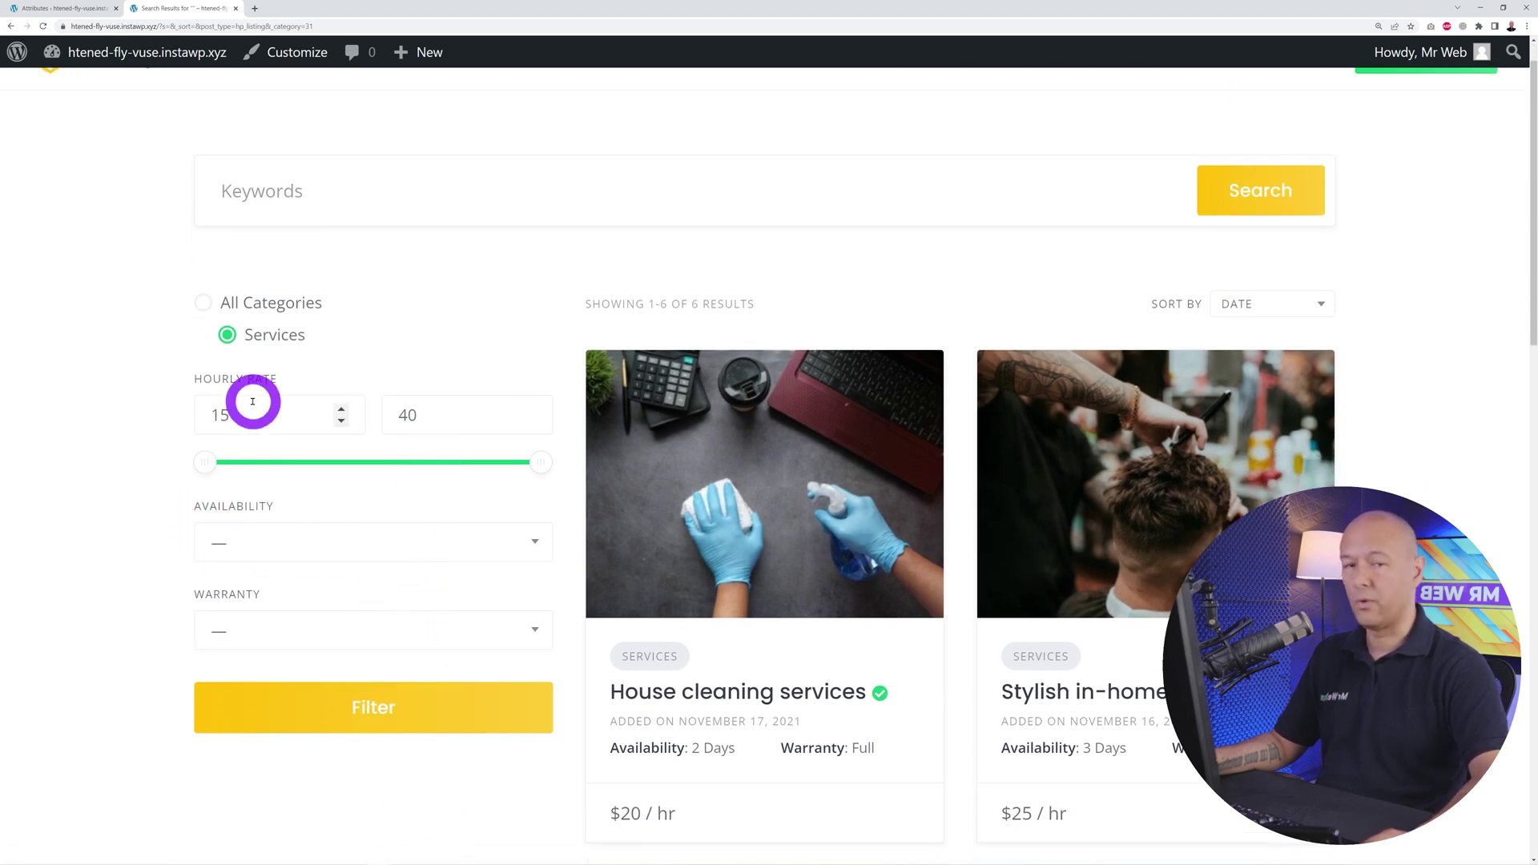
scroll(253, 538, "down", 2)
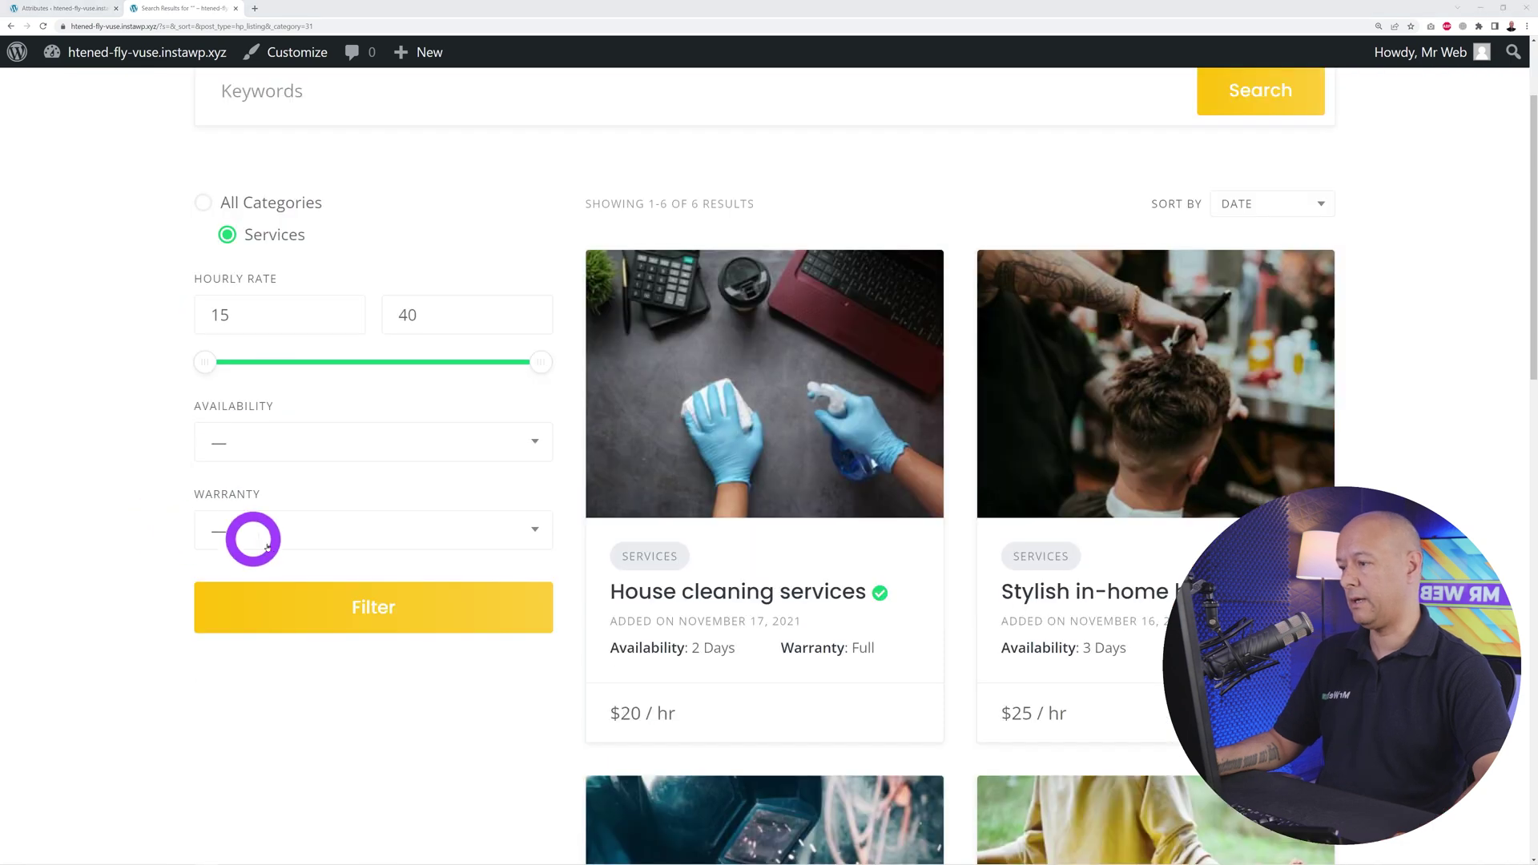
left_click(533, 449)
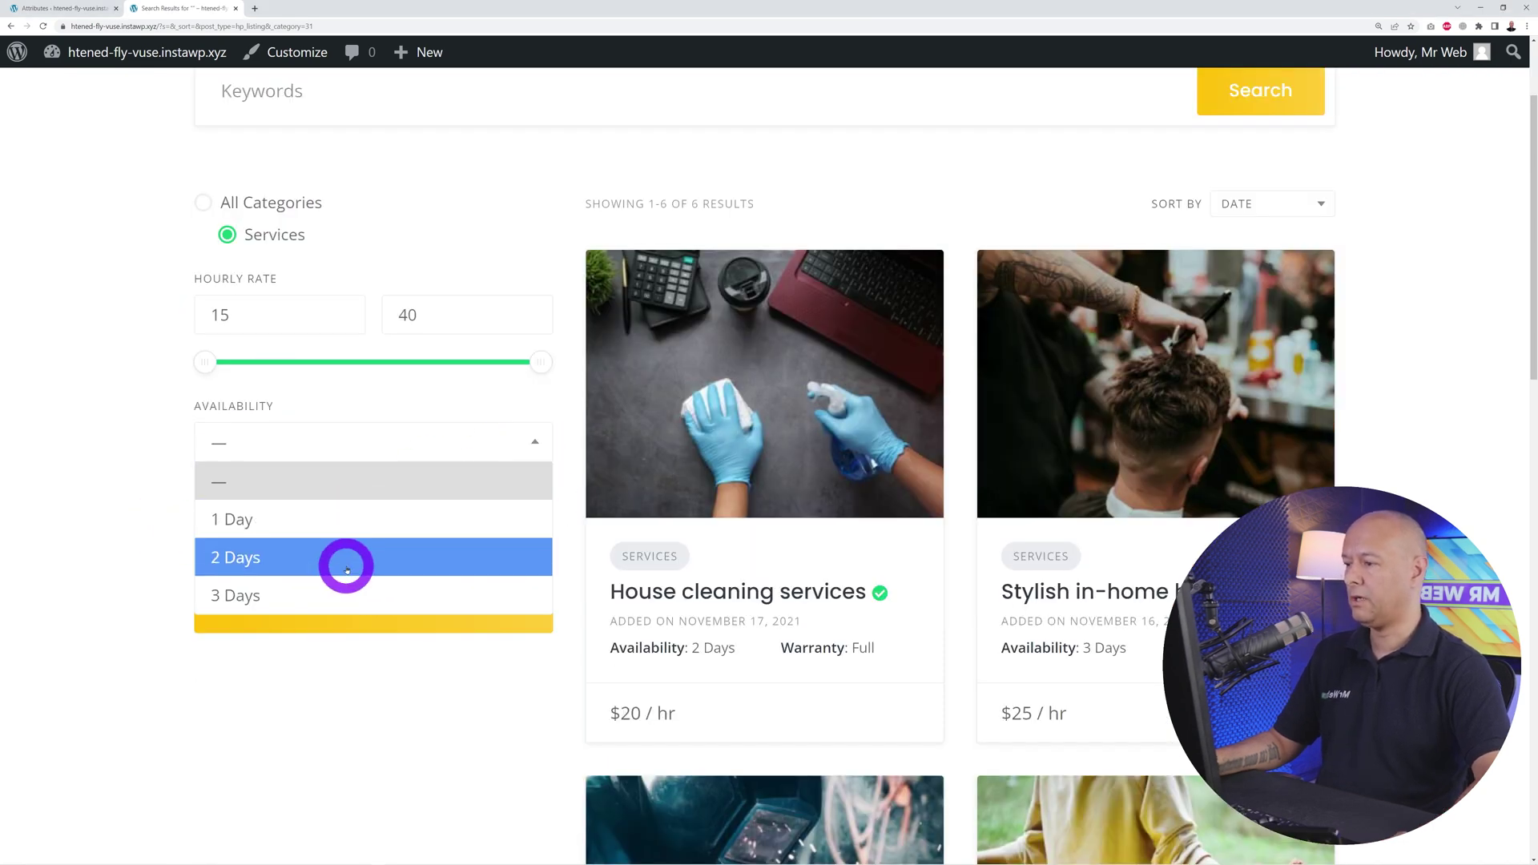
left_click(152, 561)
left_click(529, 545)
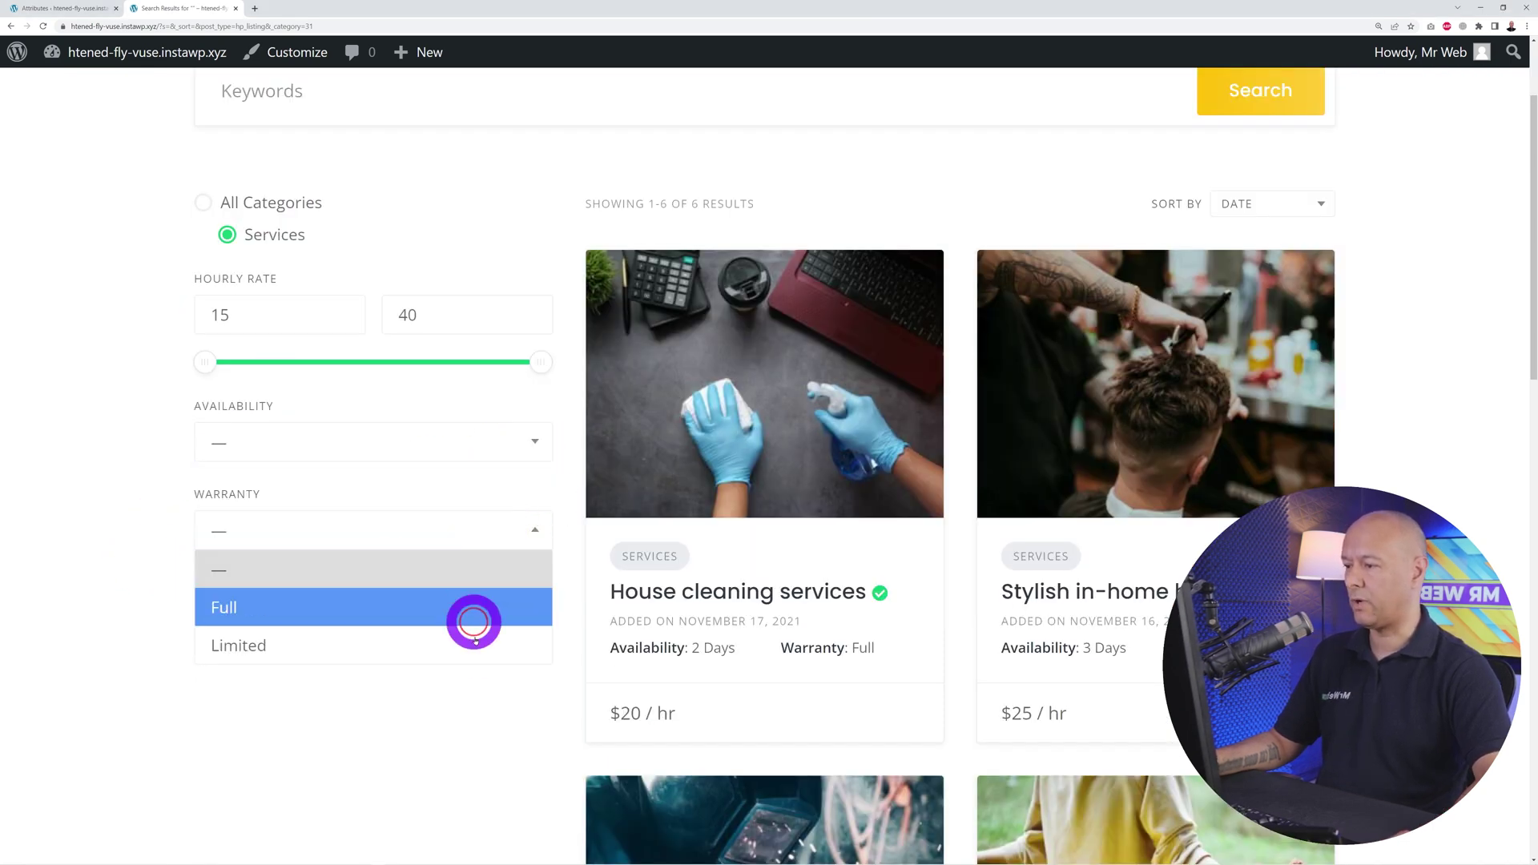
left_click(113, 570)
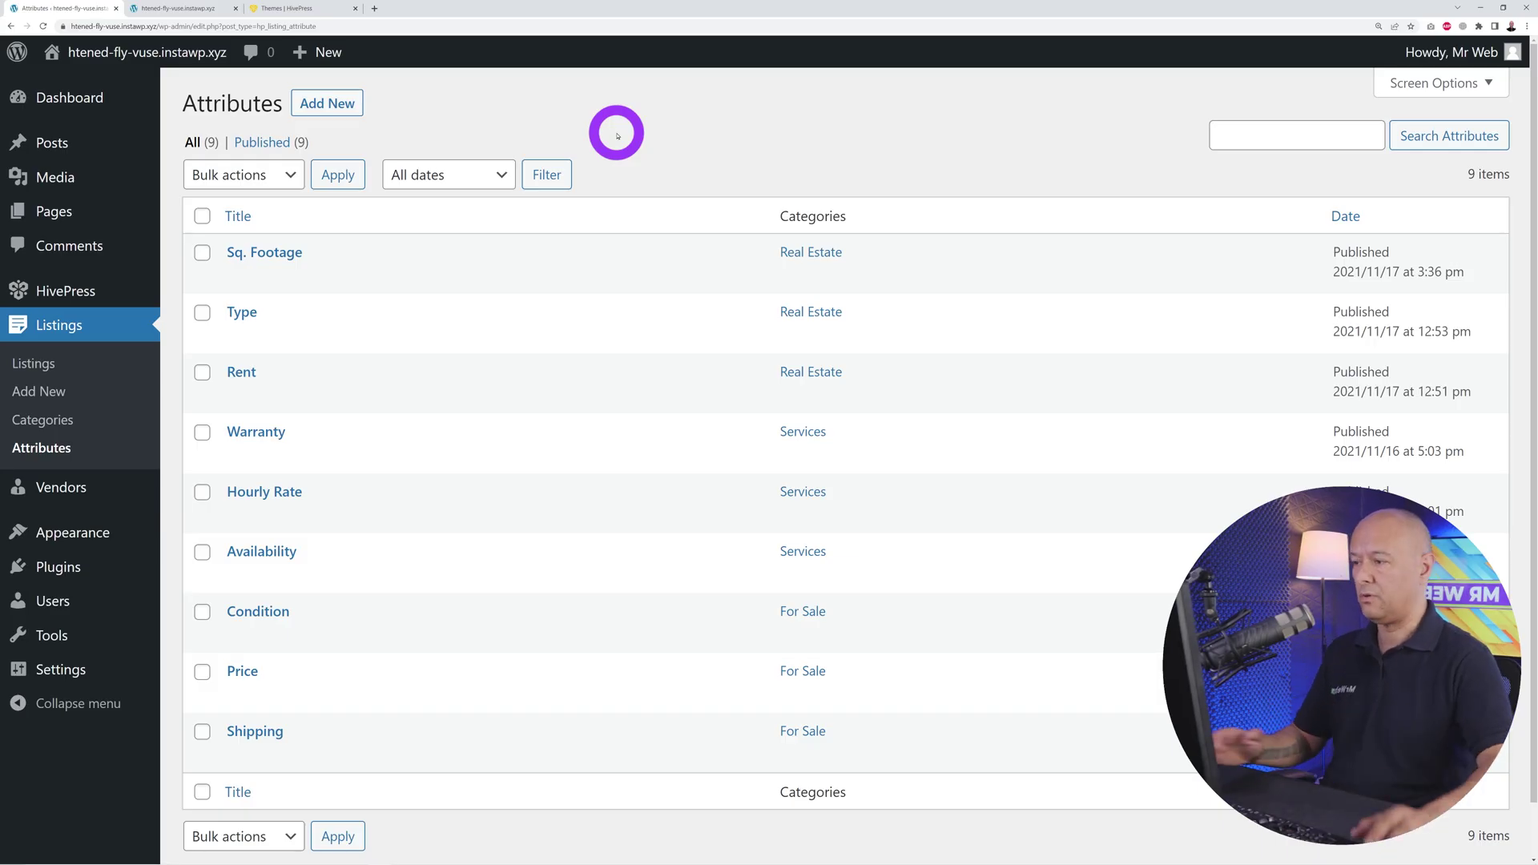
Glance at the Vendors list, then switch to the HivePress Themes catalogue.
left_click(64, 487)
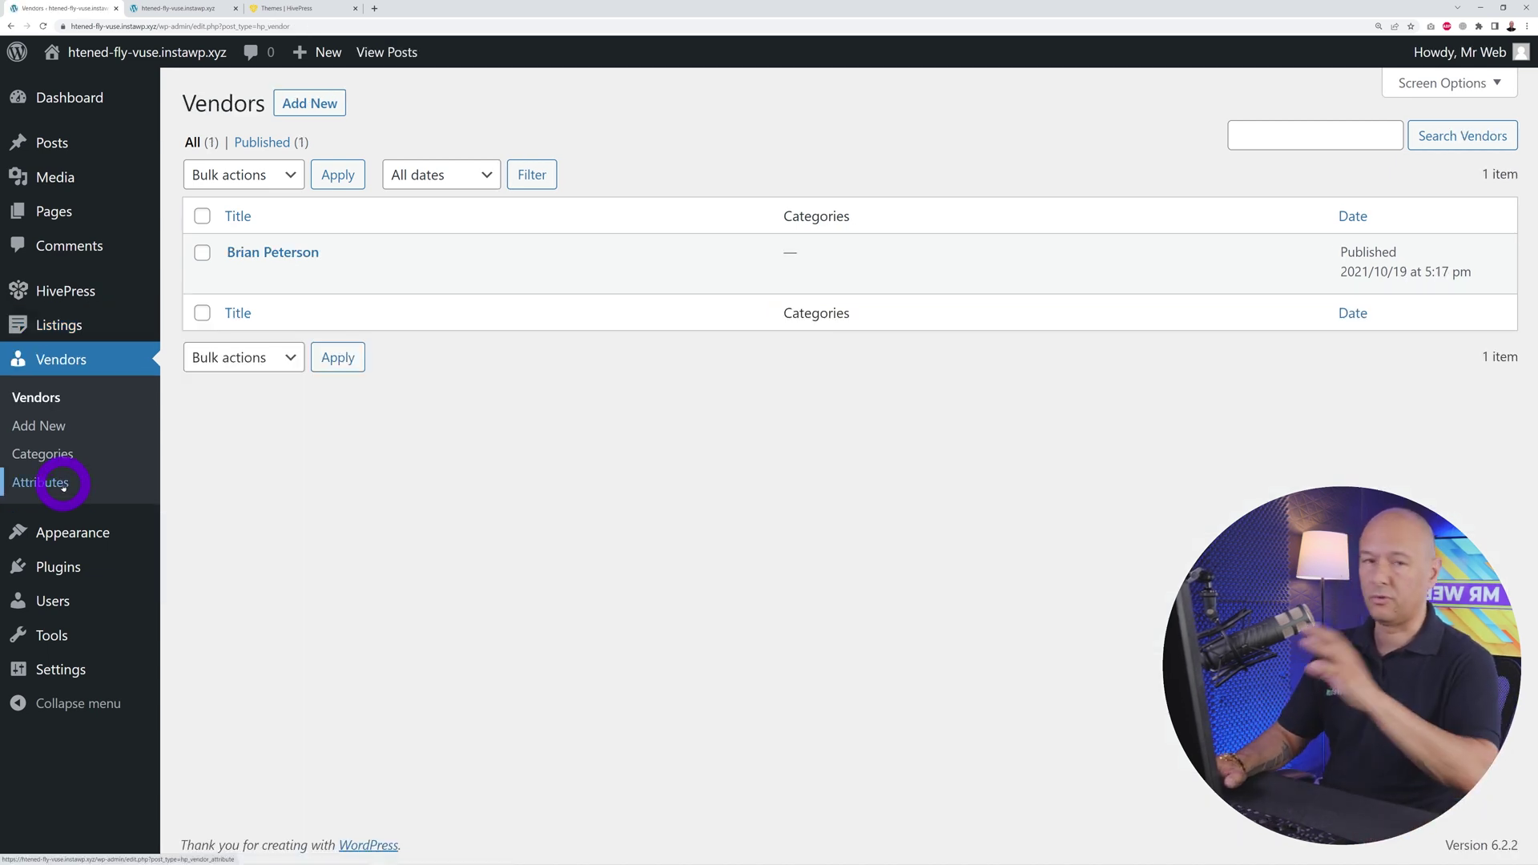
left_click(343, 9)
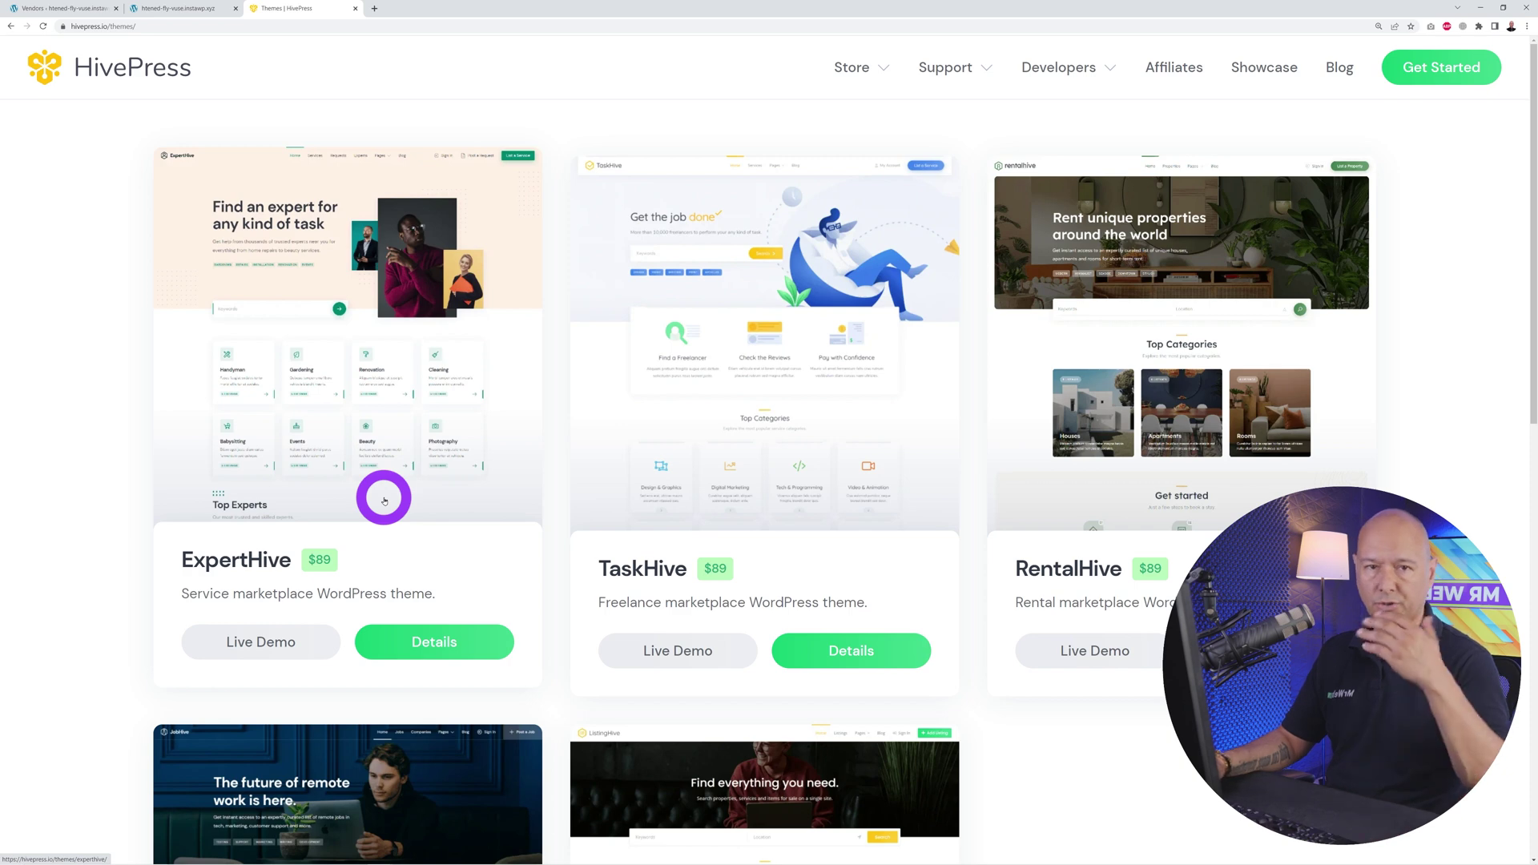
Open the ExpertHive live demo and inspect its Availability and Experience filter options.
left_click(290, 639)
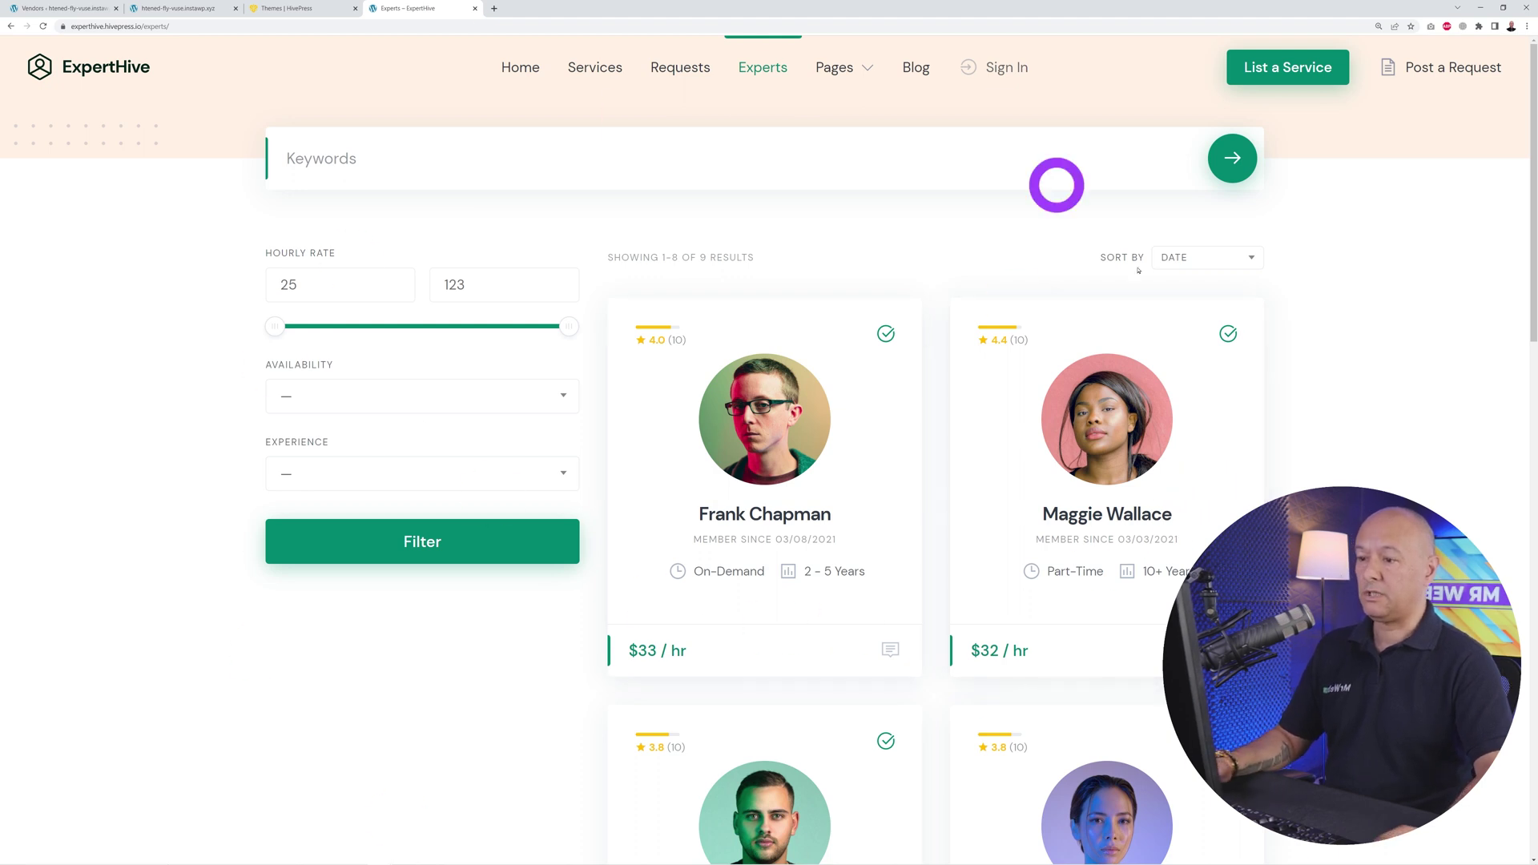
left_click(553, 396)
left_click(551, 397)
left_click(545, 481)
left_click(543, 479)
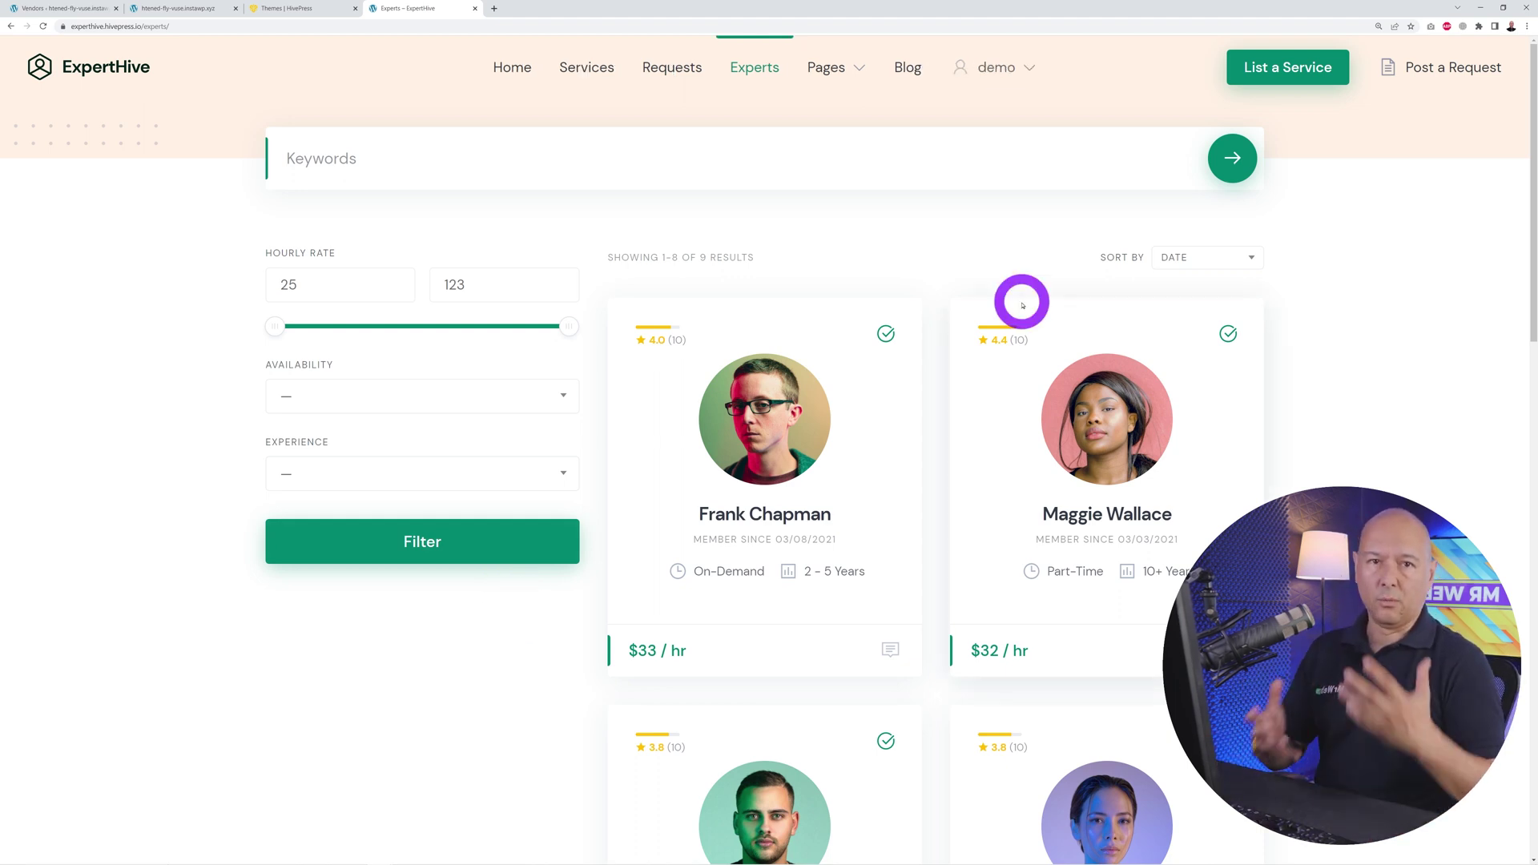
Start a new service listing with Handyman as its category.
left_click(1262, 80)
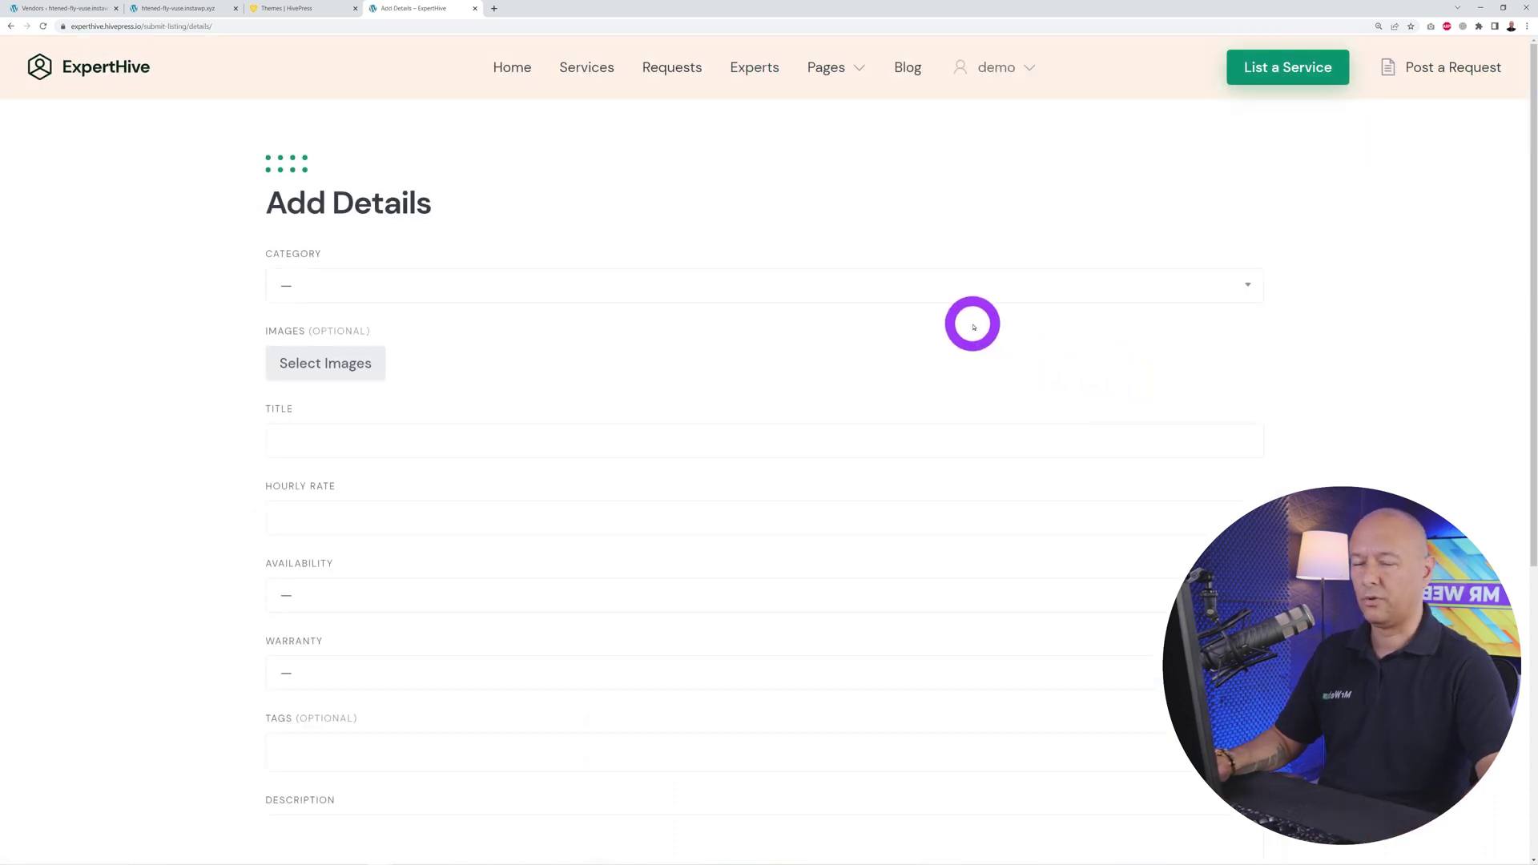
left_click(966, 287)
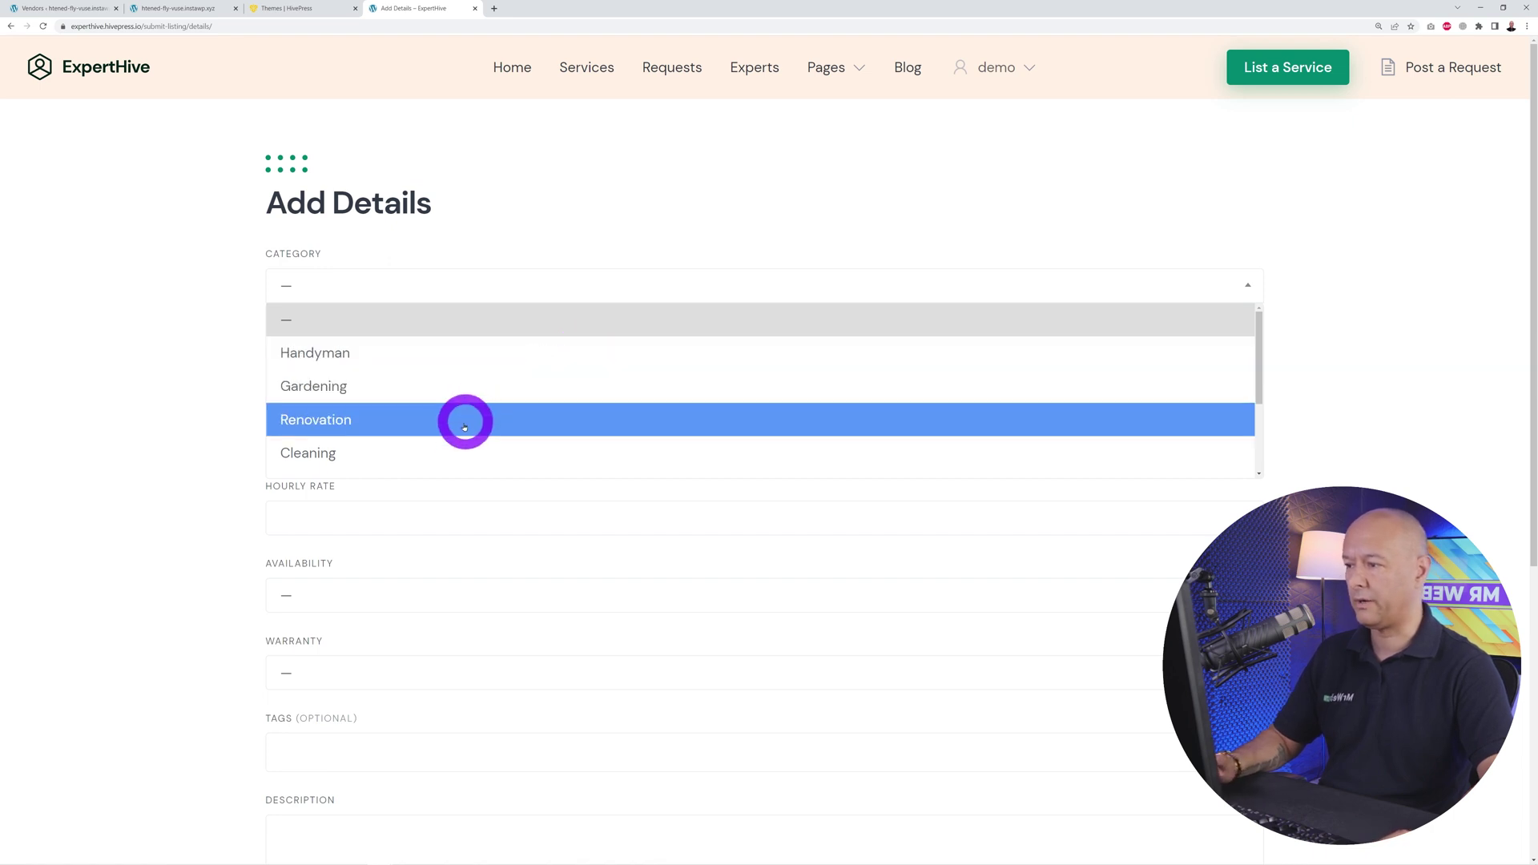
left_click(436, 357)
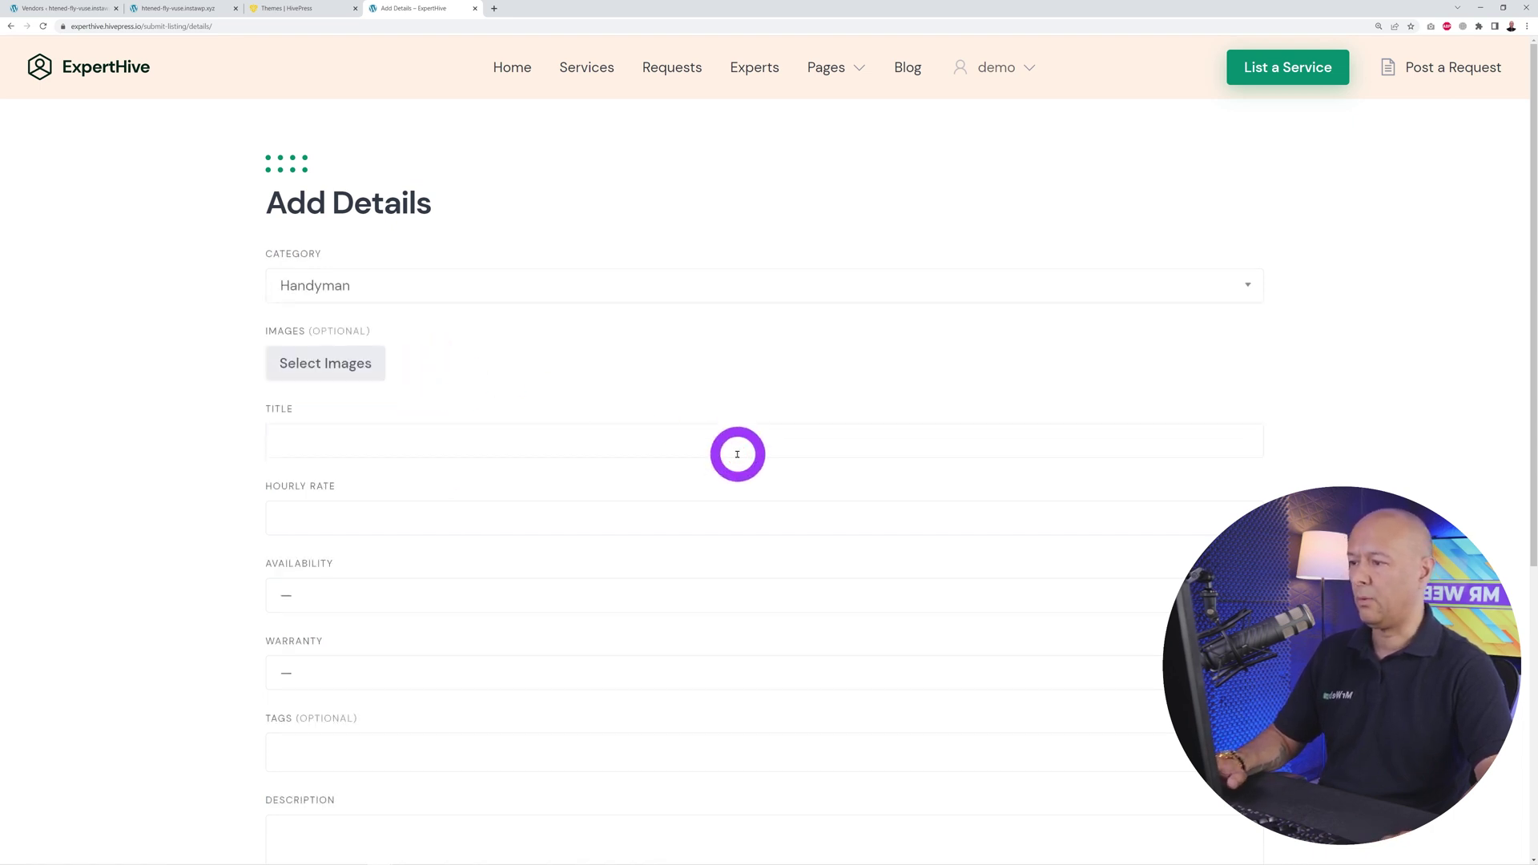
scroll(641, 497, "down", 1)
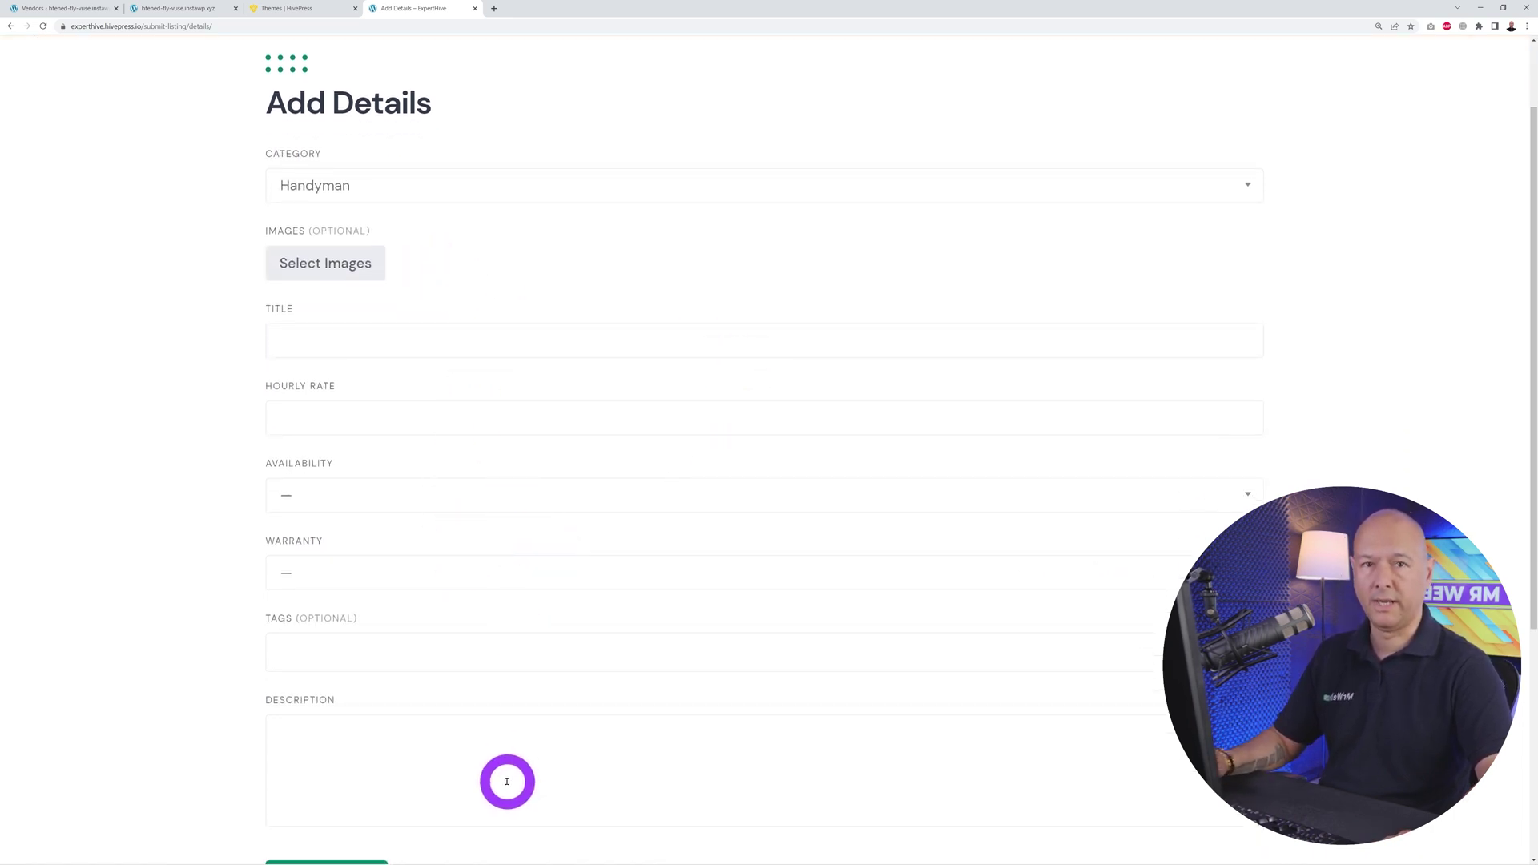